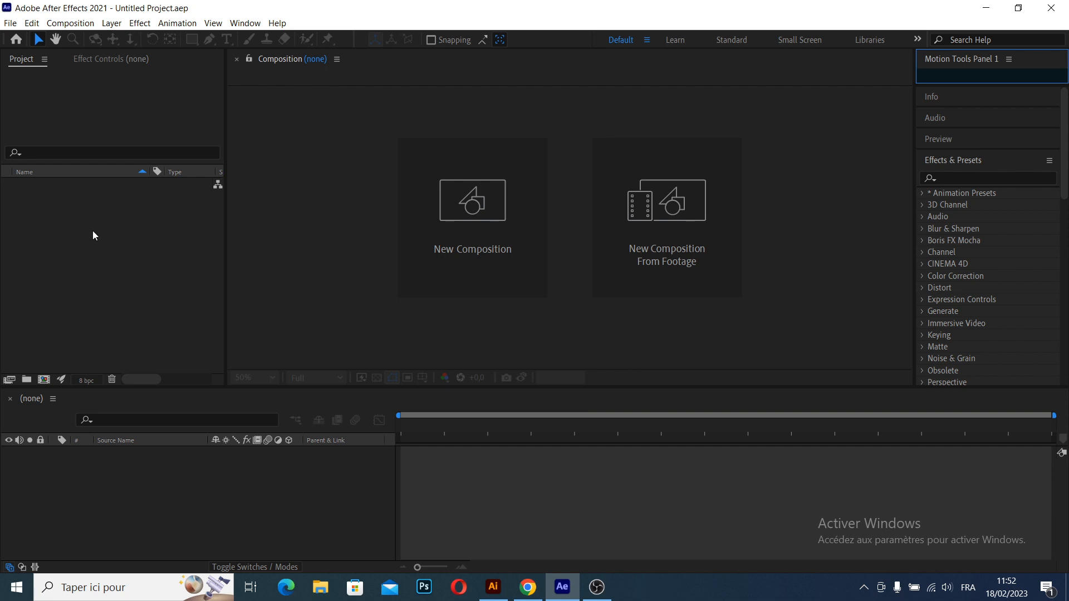
- Import 3d phone.ai from the Images folder as Composition - Retain Layer Sizes
double_click(109, 257)
left_click(58, 189)
left_click(318, 229)
left_click(258, 375)
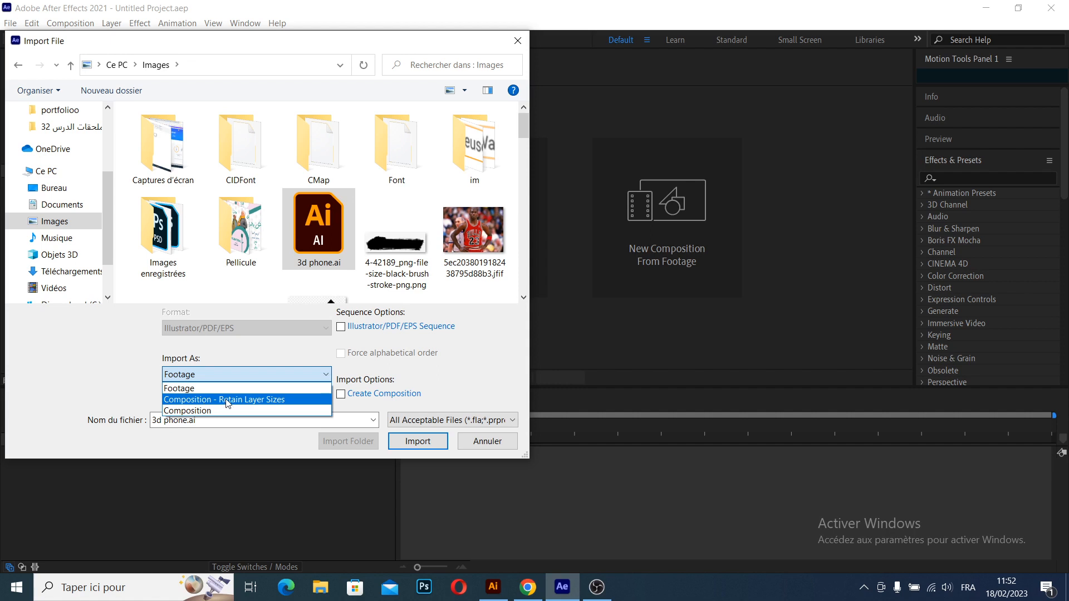
left_click(230, 400)
left_click(417, 443)
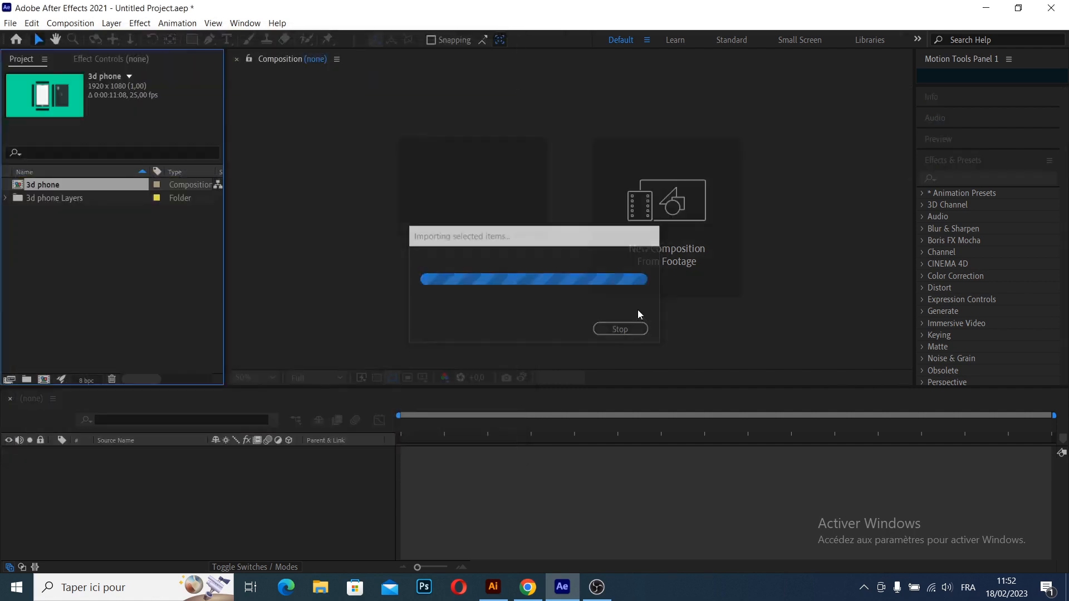
- Open the imported 3d phone composition
left_click(113, 260)
left_click(43, 185)
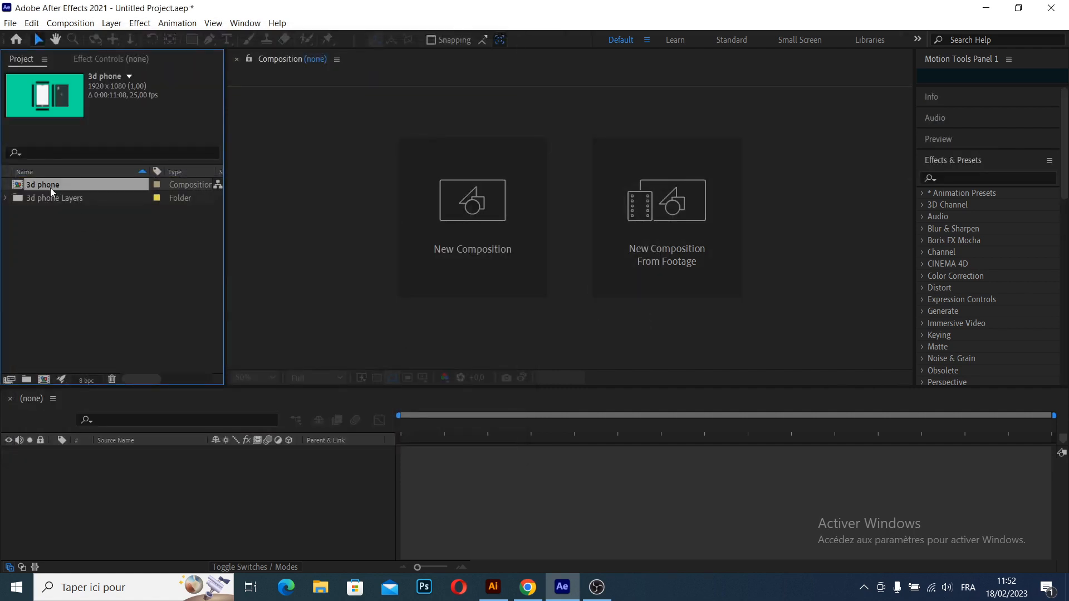
double_click(59, 185)
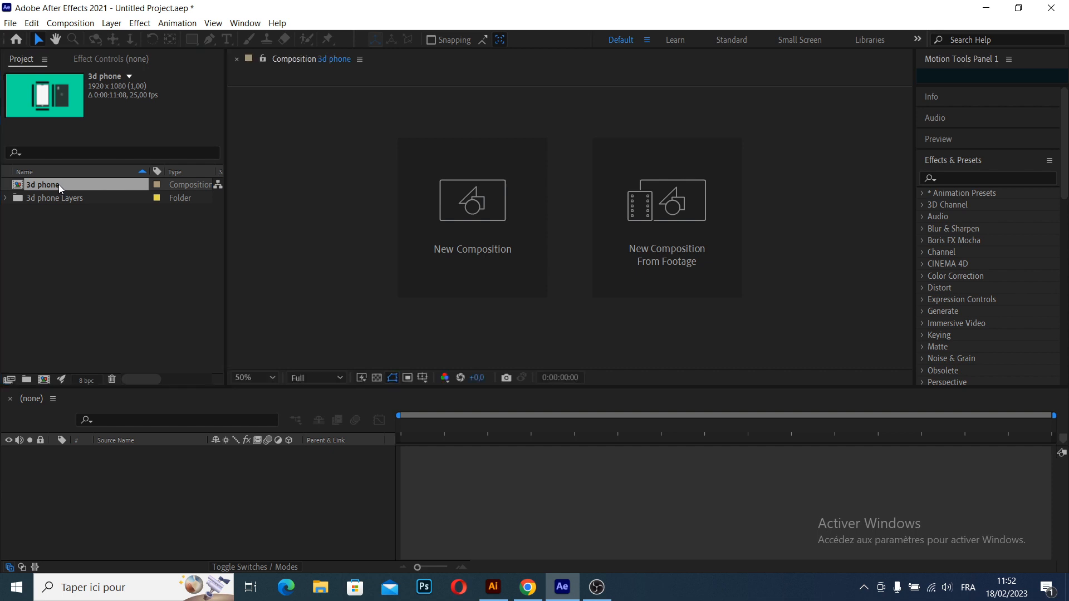
- Pre-compose the front and copy layers into a new composition named front
left_click(137, 522)
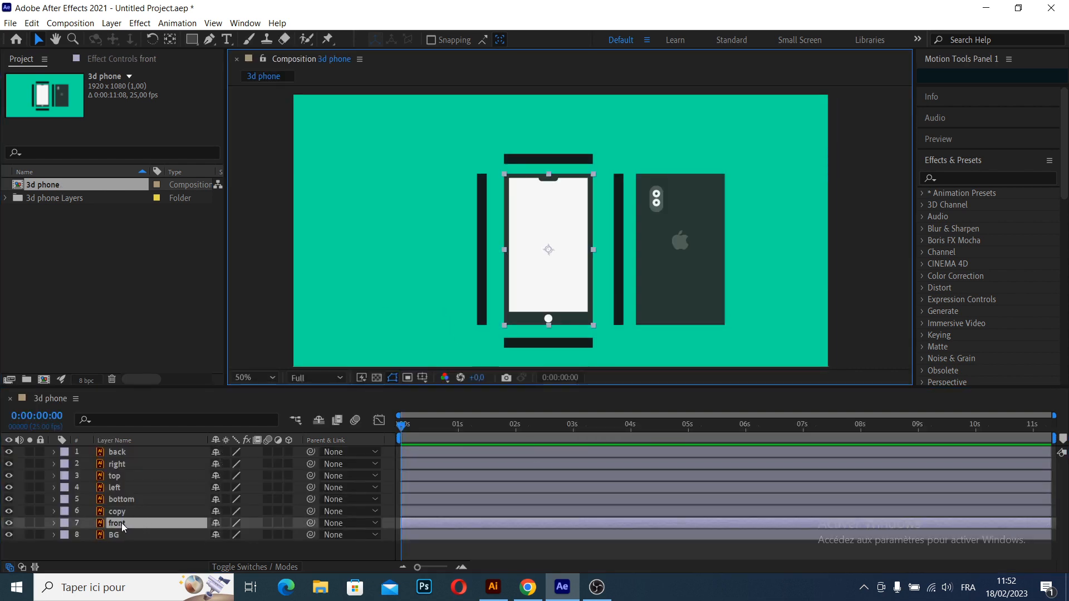
left_click(116, 512, "shift")
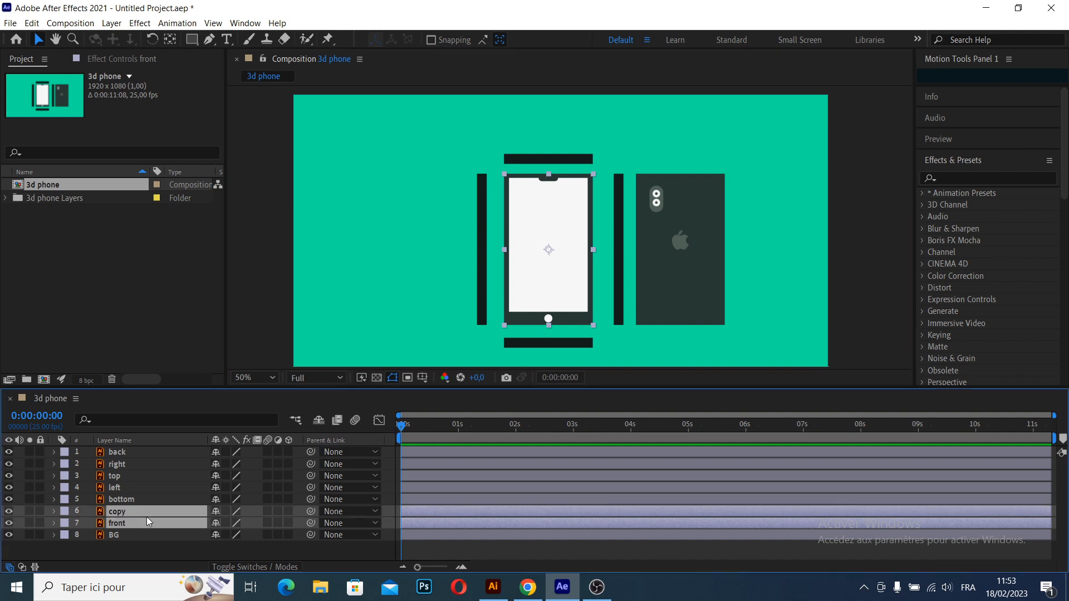
key("ctrl+shift+c")
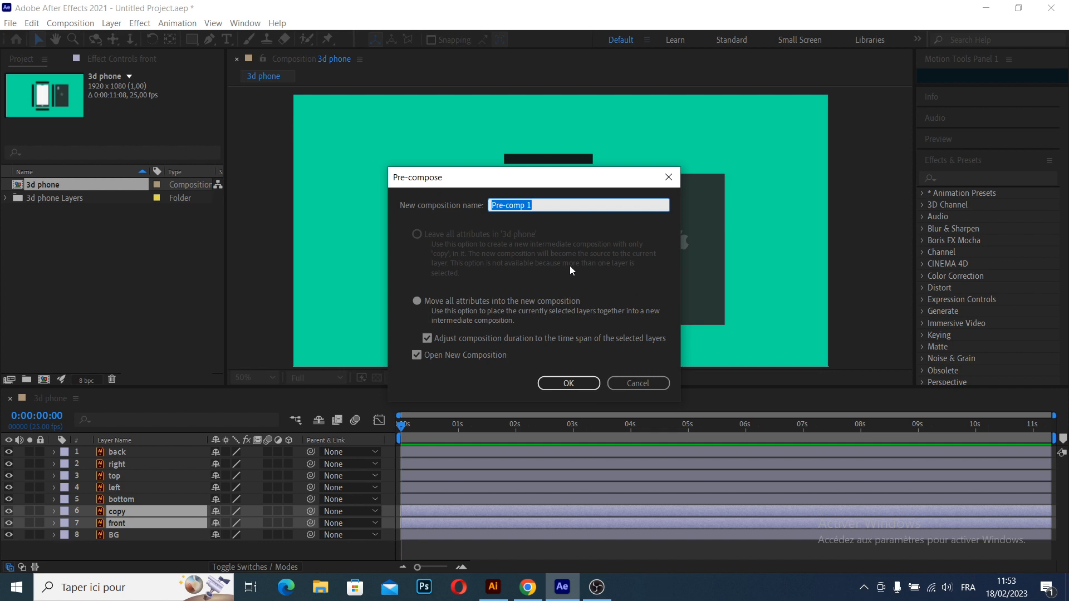
type("front")
key("Return")
- Check the white copy layer against the phone front by switching its visibility off and on
left_click(122, 451)
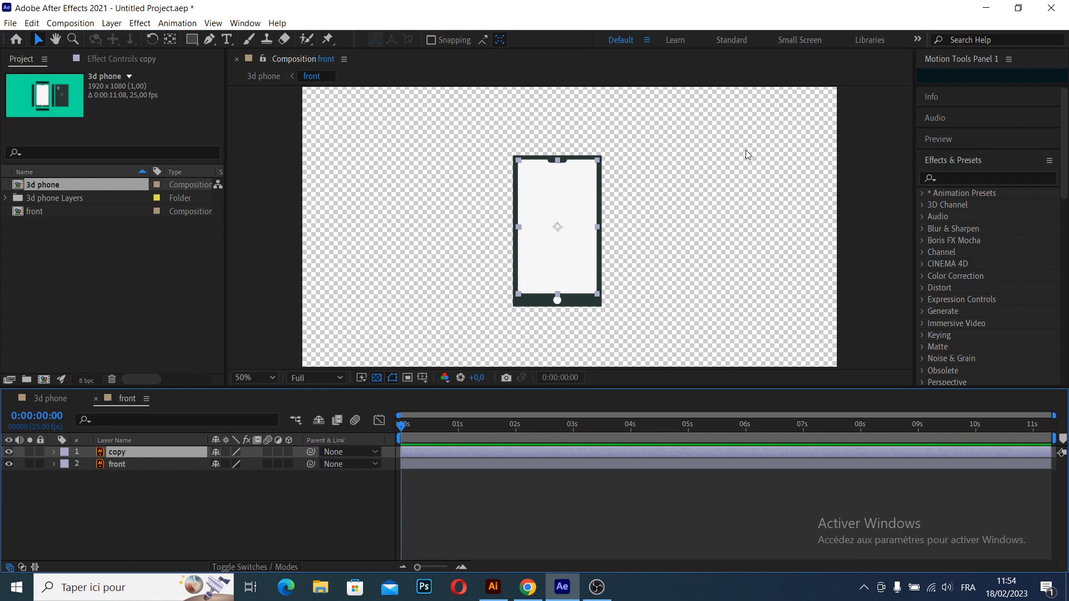
scroll(625, 126, "up", 2)
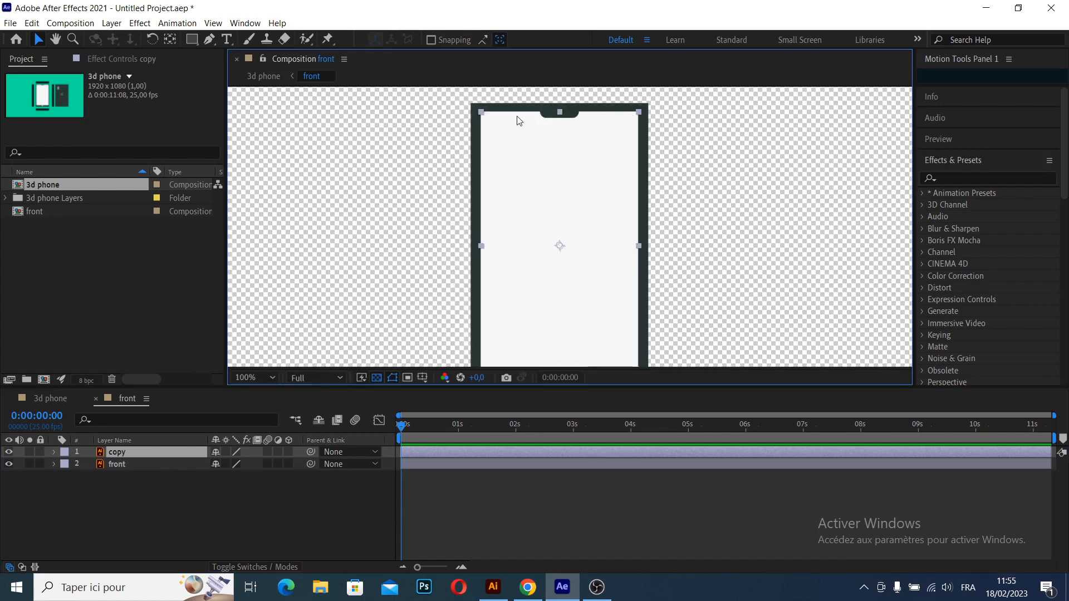
left_click_drag(563, 287, 569, 115)
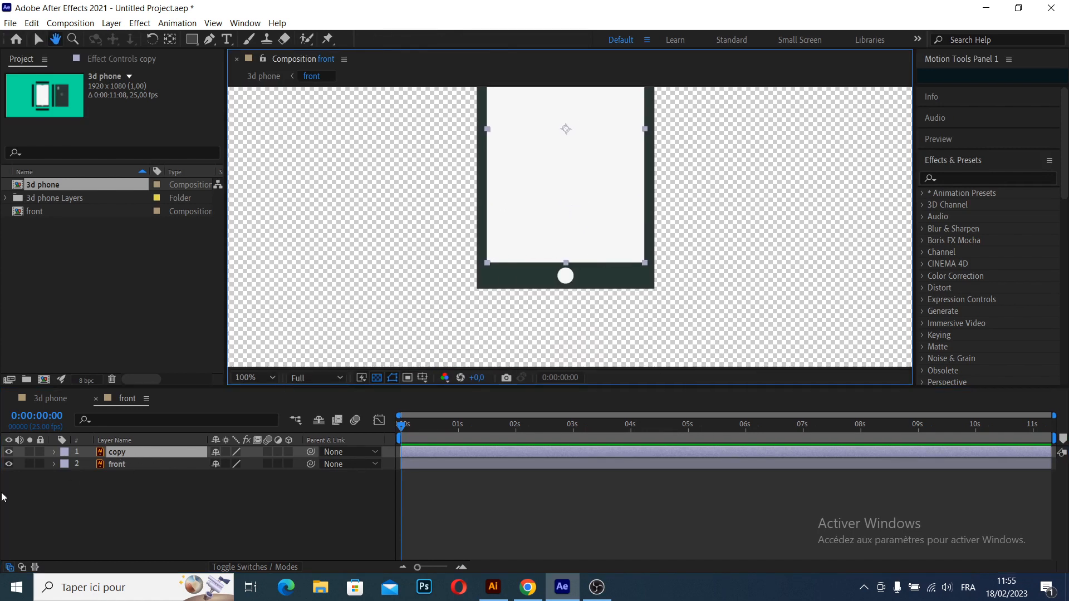
left_click(9, 452)
left_click(10, 451)
left_click(10, 451)
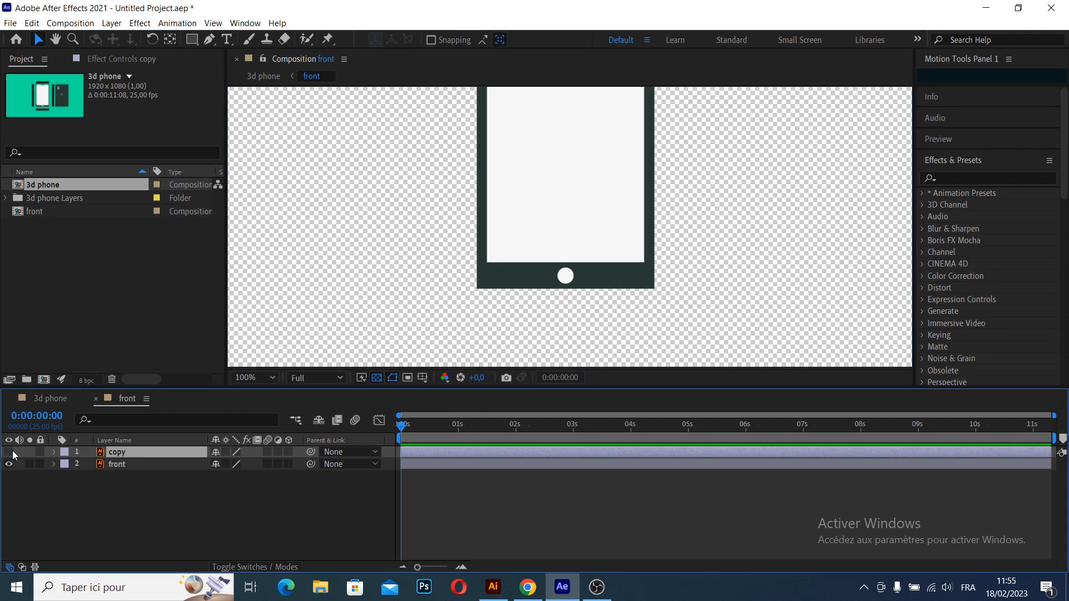
- Try moving the copy layer to the right of the phone front
left_click_drag(550, 463, 539, 463)
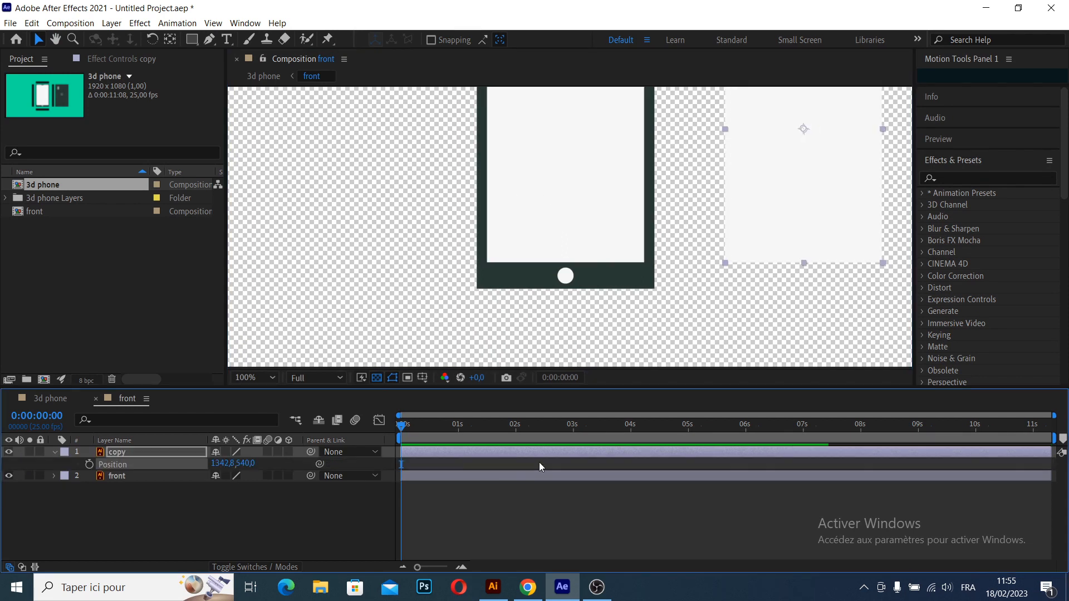
key("h")
left_click_drag(711, 169, 644, 300)
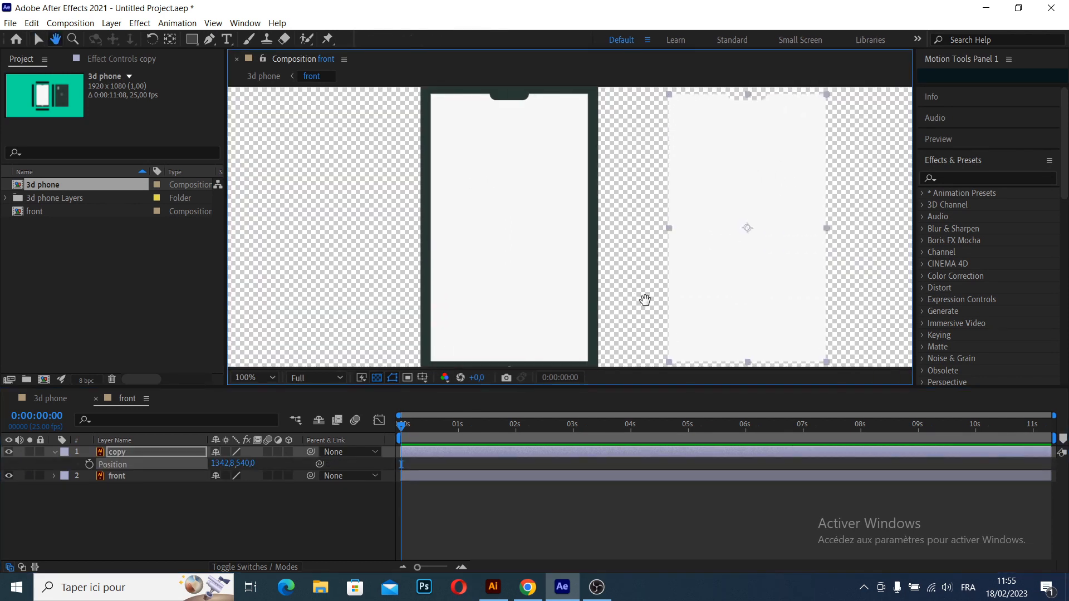
left_click_drag(616, 239, 606, 295)
key("v")
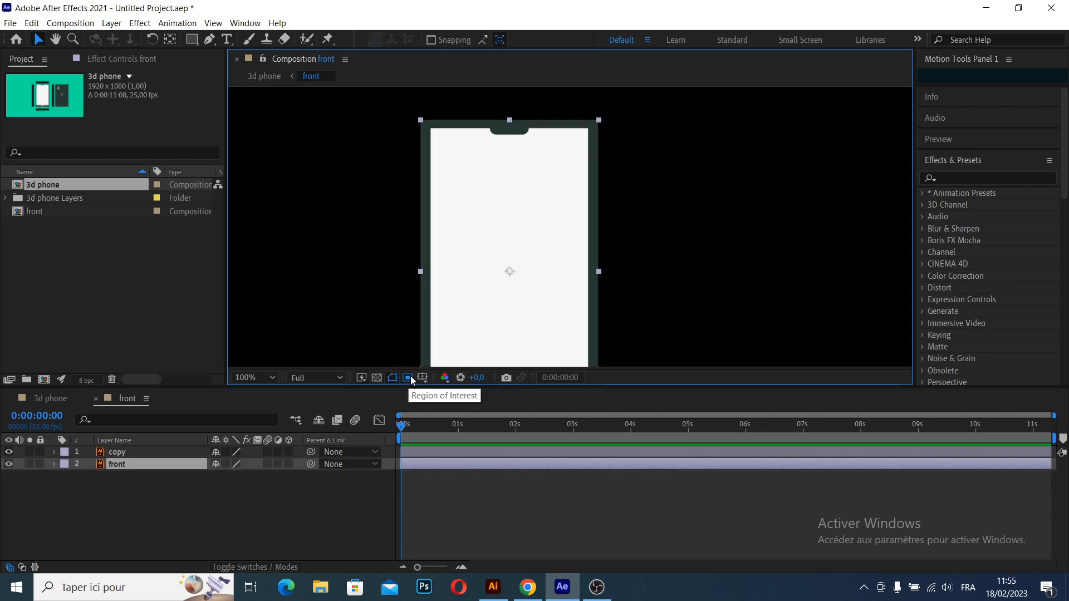
- Draw a region of interest around the whole phone front and adjust its corner to the phone's edges
key("h")
left_click_drag(501, 240, 499, 314)
key("v")
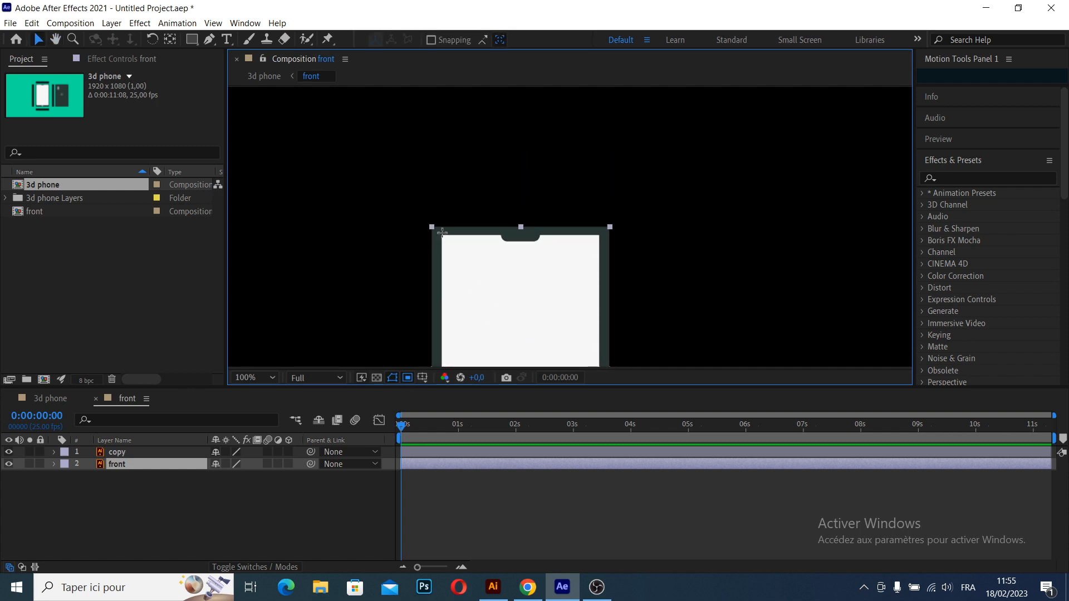
scroll(453, 233, "up", 2)
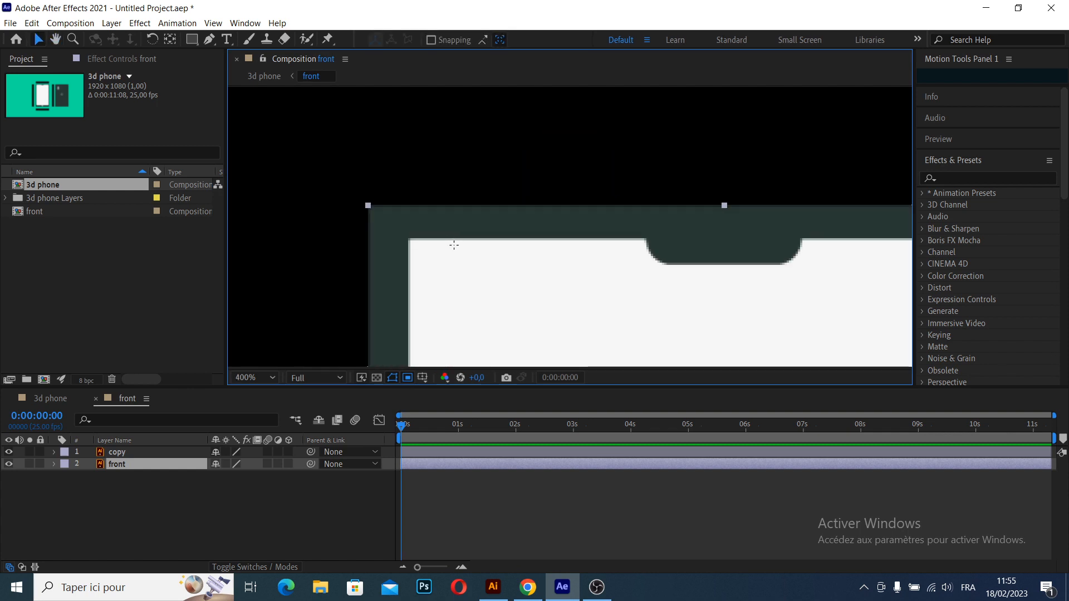
left_click_drag(562, 293, 494, 241)
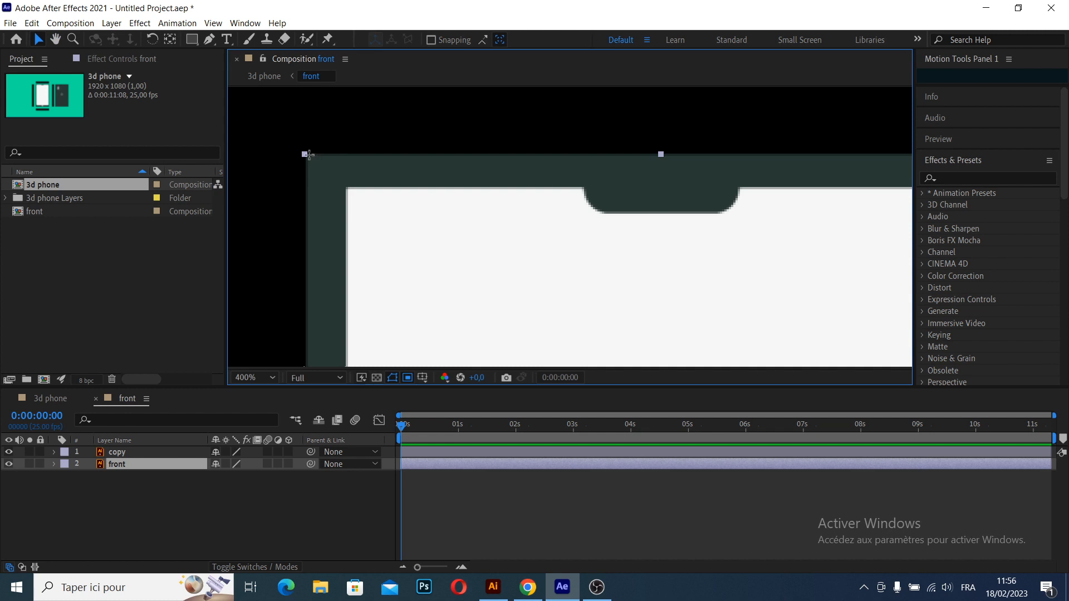
left_click_drag(305, 154, 887, 340)
left_click_drag(755, 295, 500, 286)
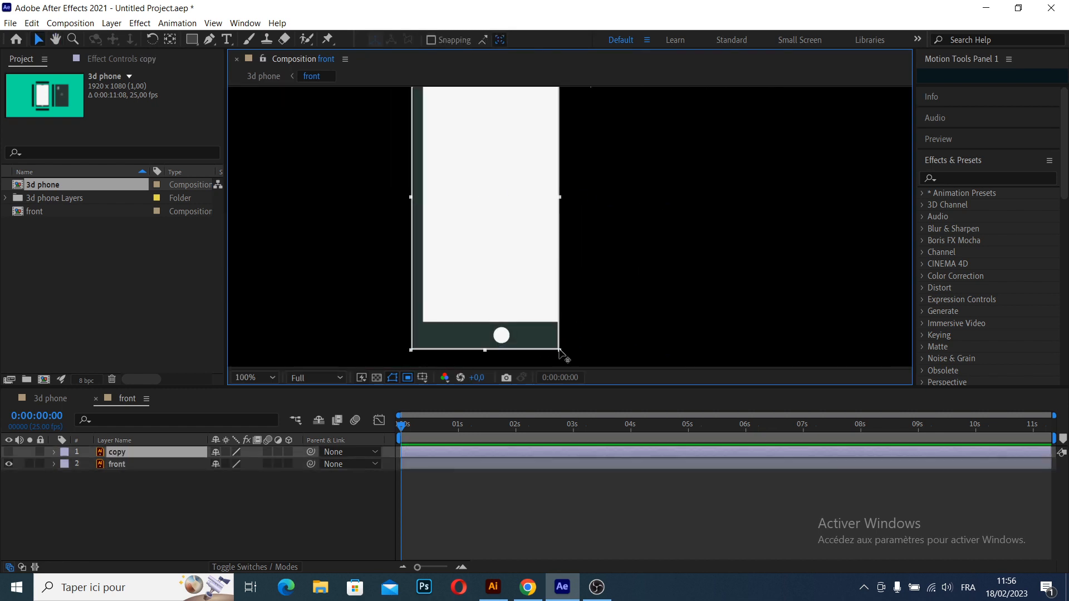
left_click_drag(561, 353, 591, 353)
scroll(591, 359, "up", 2)
left_click_drag(607, 301, 604, 296)
- Crop the front composition to the region of interest
scroll(527, 256, "down", 3)
scroll(399, 249, "up", 5)
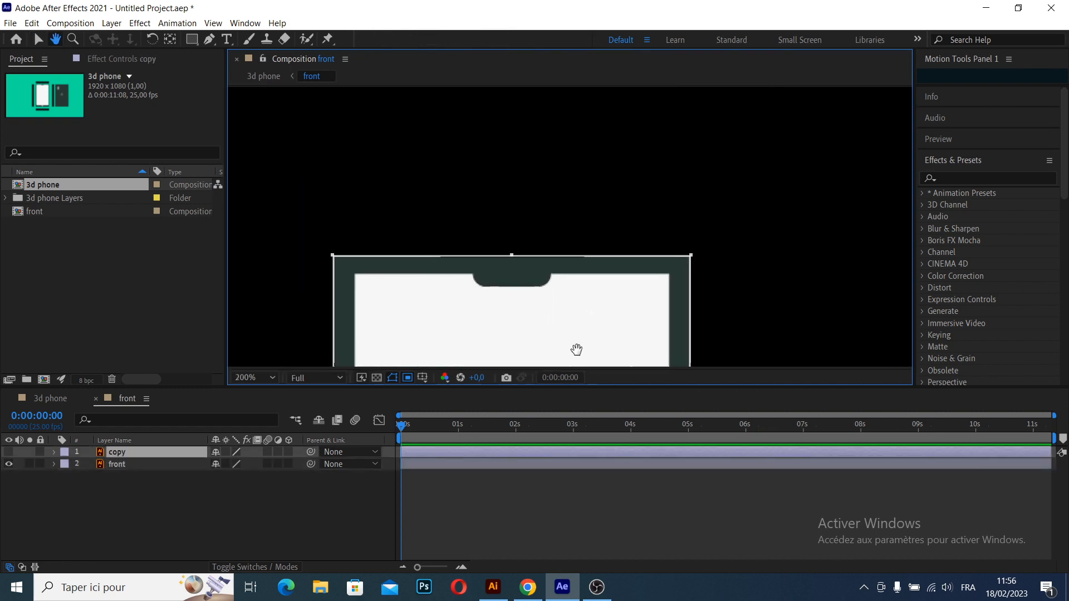
scroll(437, 231, "down", 4)
left_click_drag(492, 275, 556, 198)
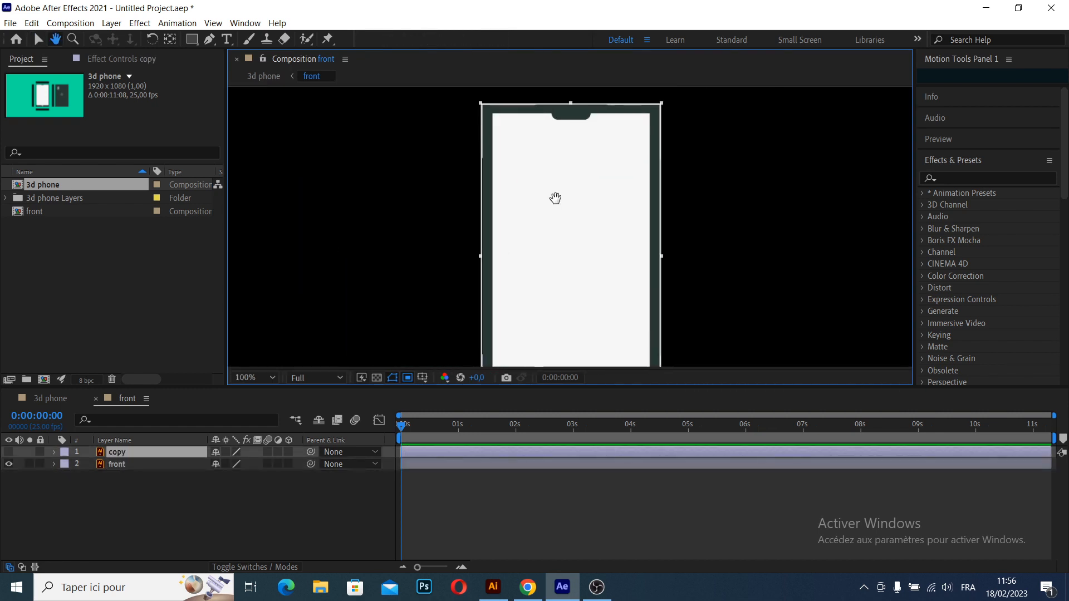
left_click(78, 23)
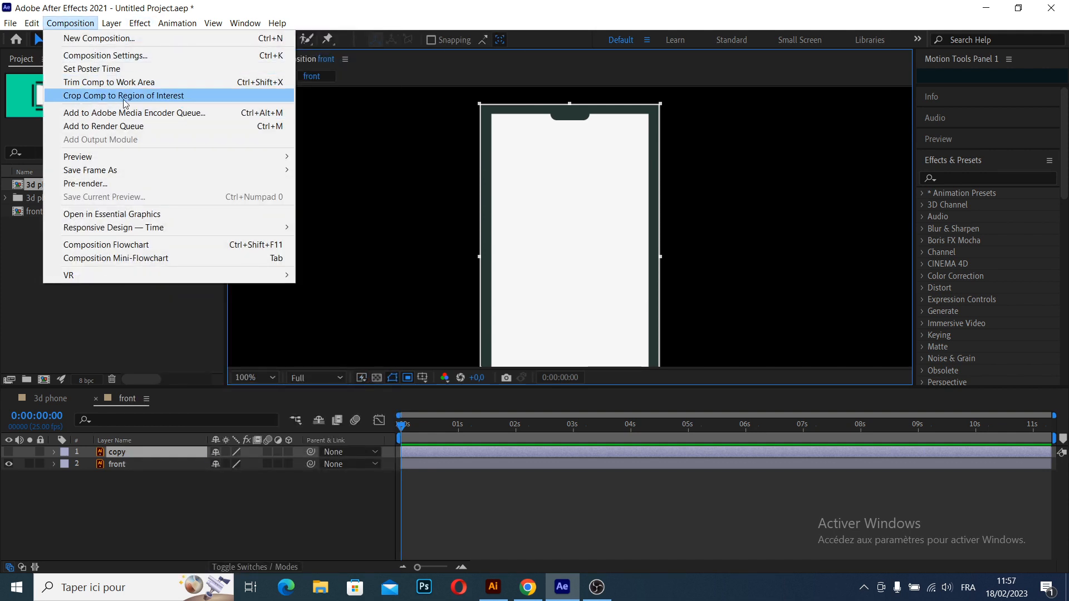
left_click(138, 96)
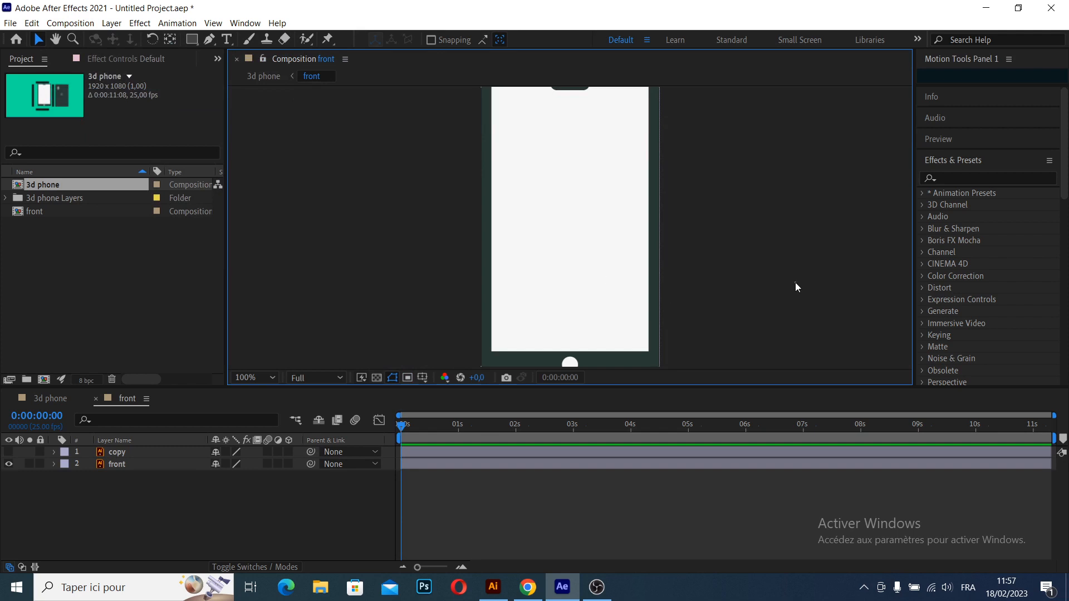
- Examine the edges of the cropped front composition from the notch down to the home button
left_click(649, 253)
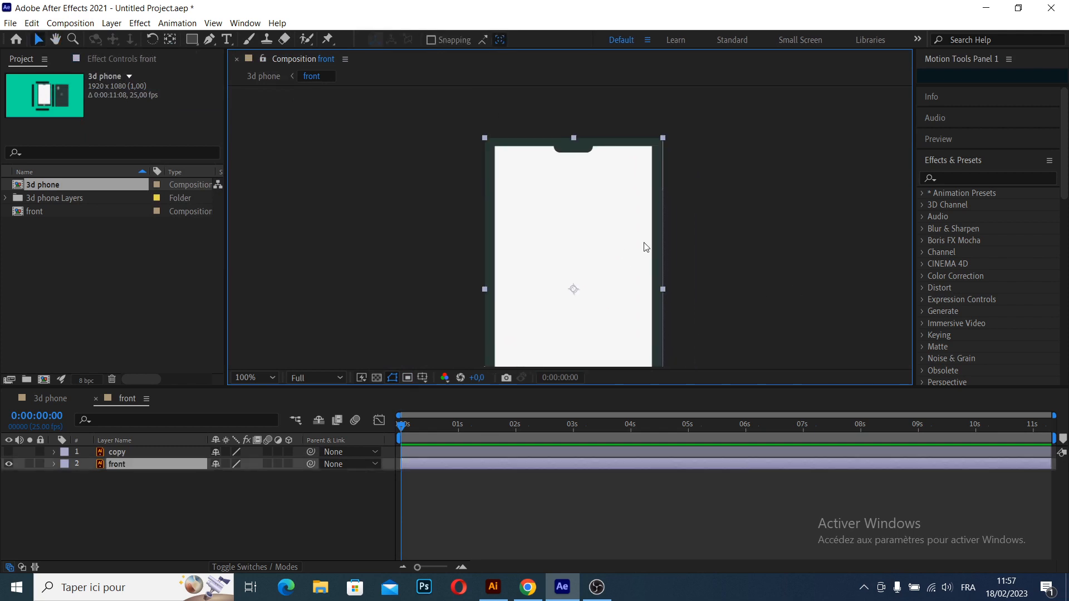
scroll(667, 233, "down", 1)
key("space")
scroll(667, 252, "up", 1)
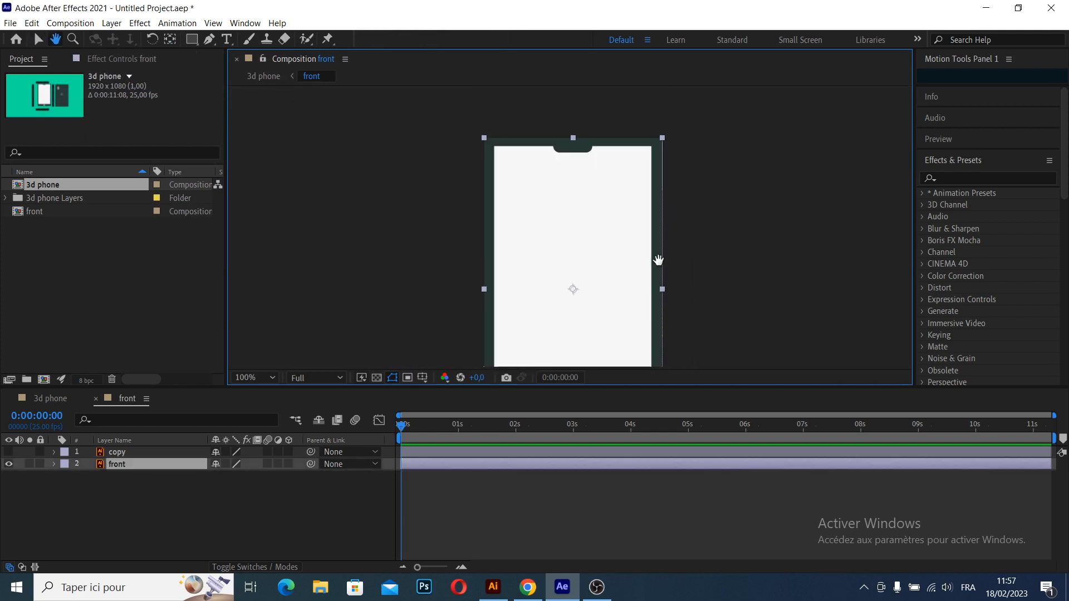
key("space")
left_click_drag(608, 253, 601, 150)
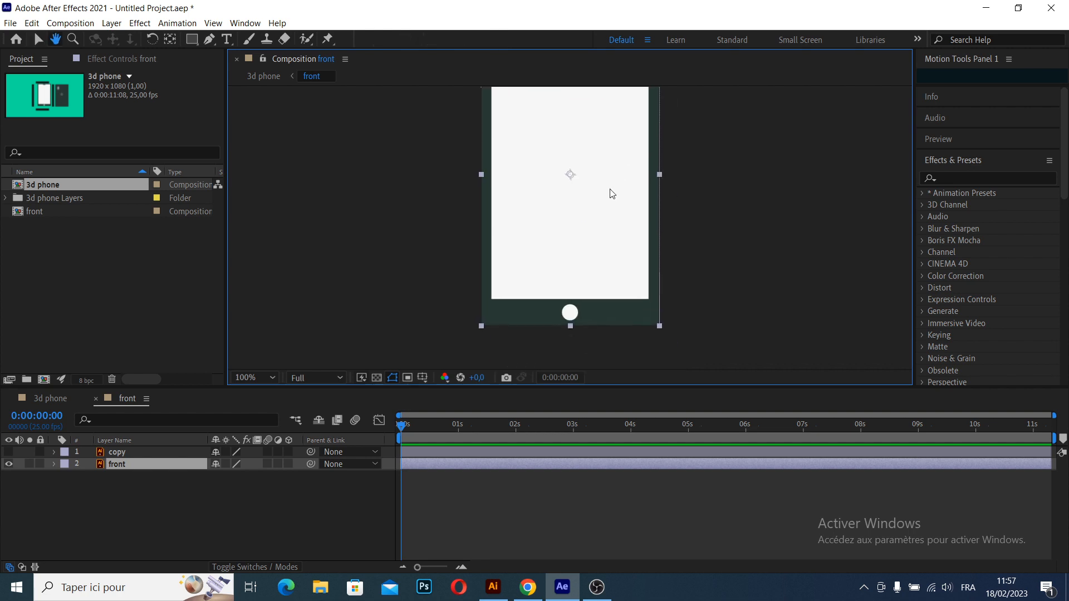
left_click(742, 282)
- Return to the 3d phone composition and realign the front layer with the top and bottom bars
left_click(50, 398)
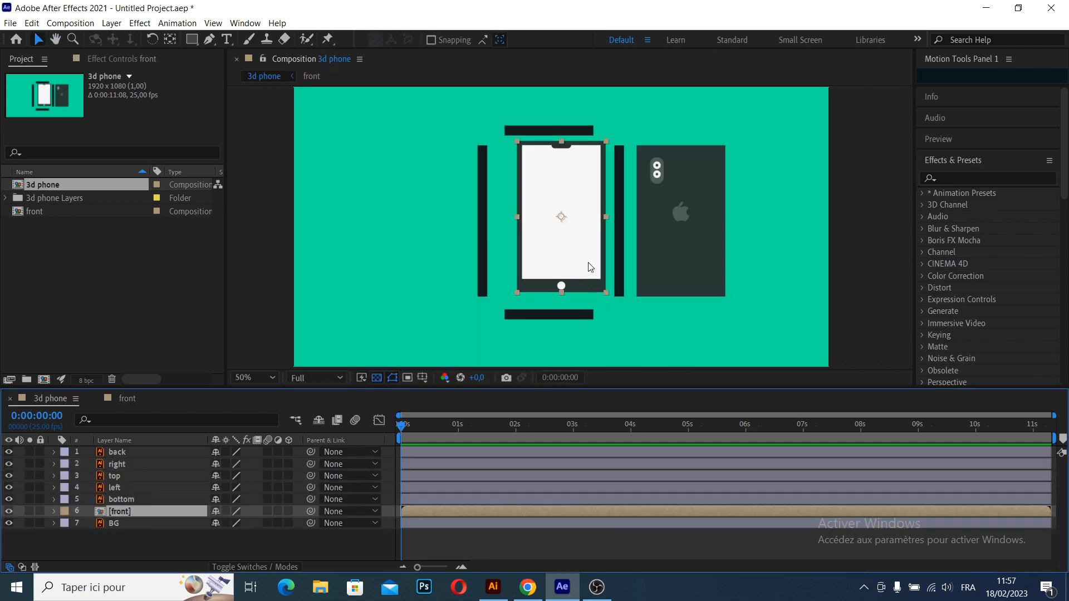
scroll(592, 269, "up", 1)
left_click(541, 252)
left_click_drag(568, 303, 560, 310)
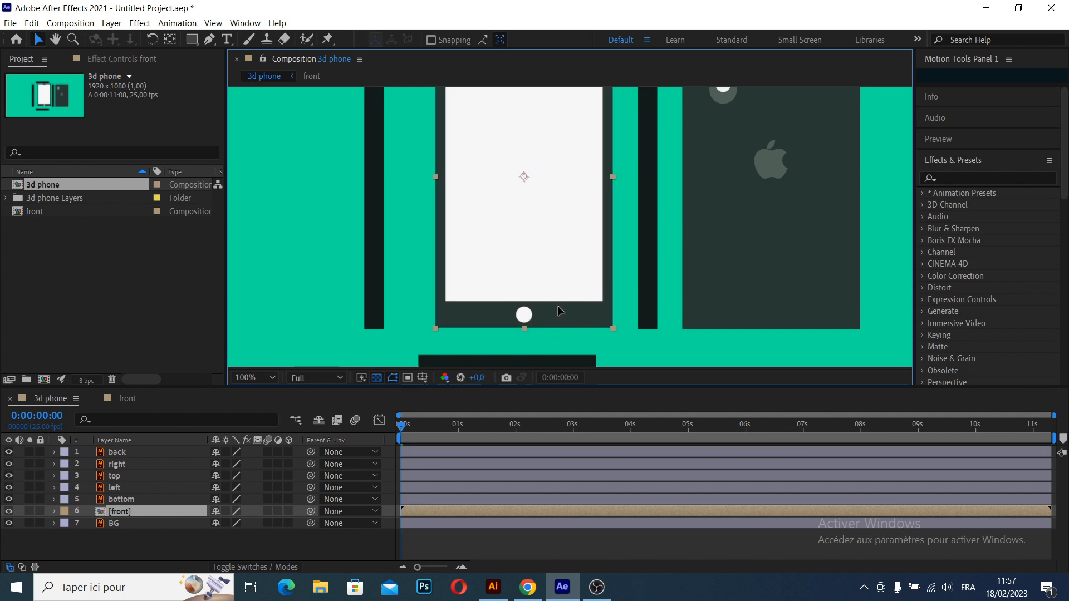
scroll(576, 262, "down", 1)
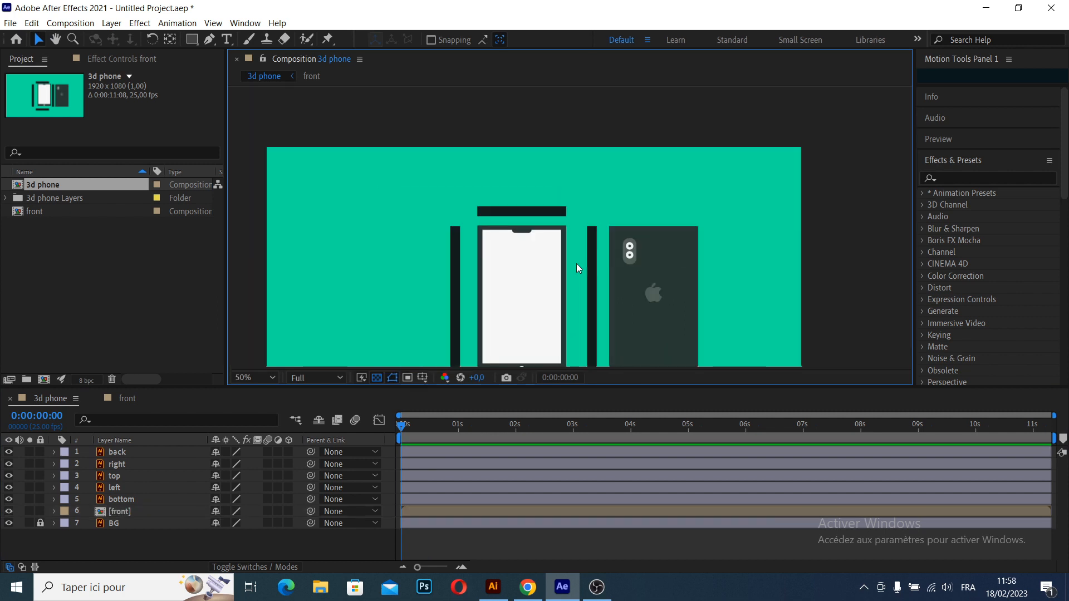
key("space")
left_click_drag(579, 287, 612, 210)
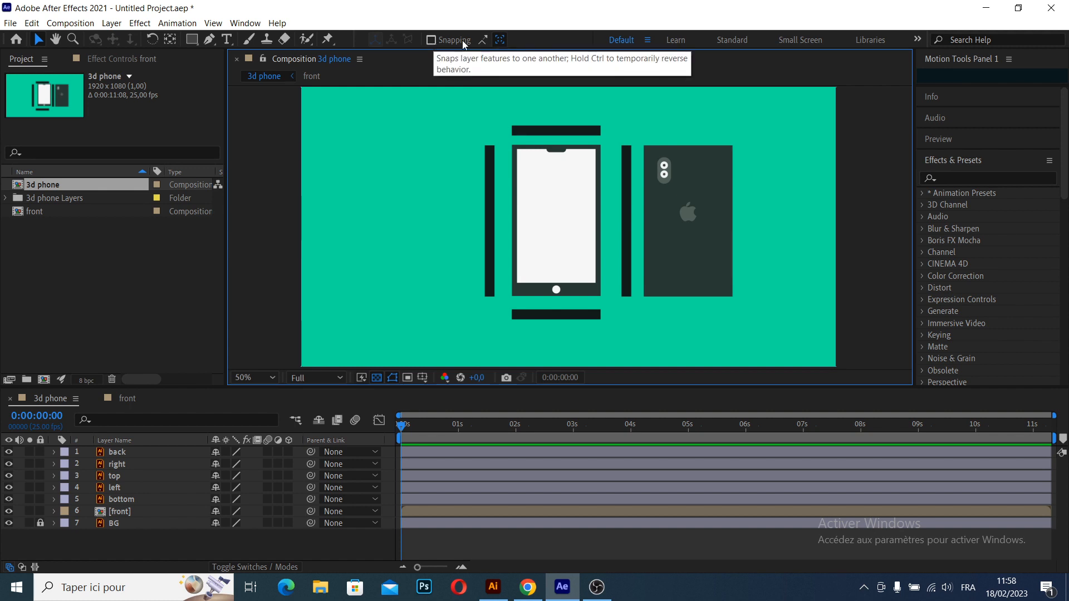
- Turn on snapping and set the right layer's anchor point to the middle of its left edge with Motion Tools
left_click(431, 41)
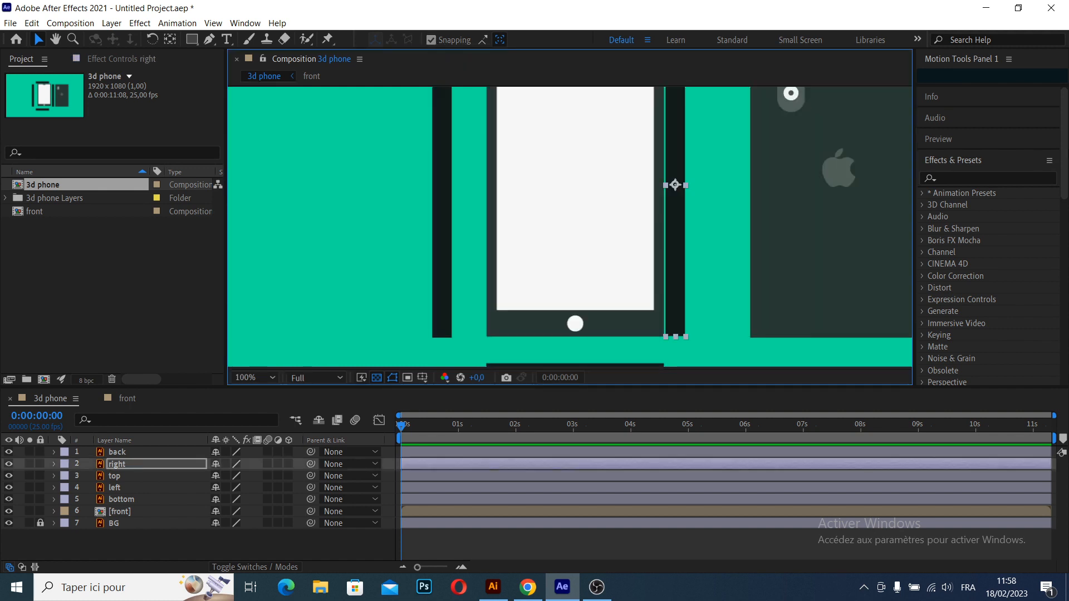
left_click_drag(992, 83, 960, 270)
scroll(680, 188, "up", 2)
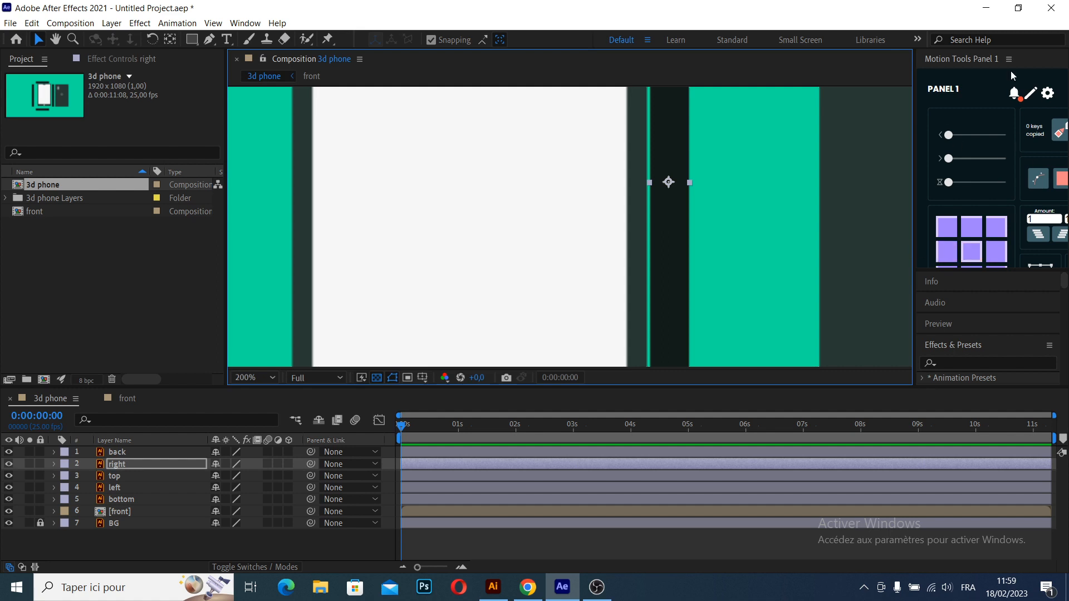
left_click(941, 256)
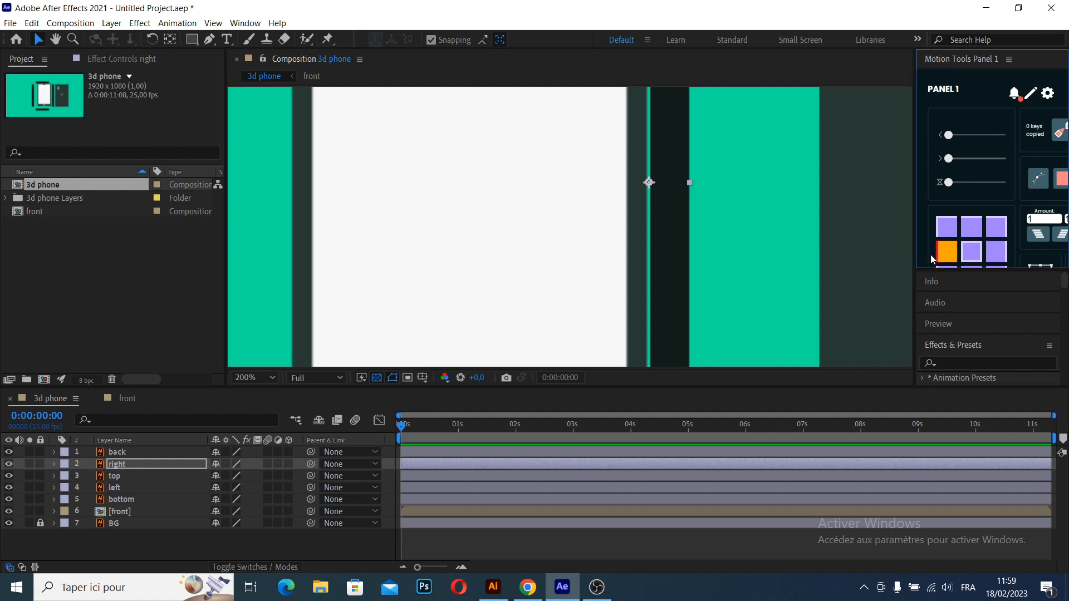
- Snap the right layer's left edge onto the right edge of the phone front
scroll(644, 225, "up", 2)
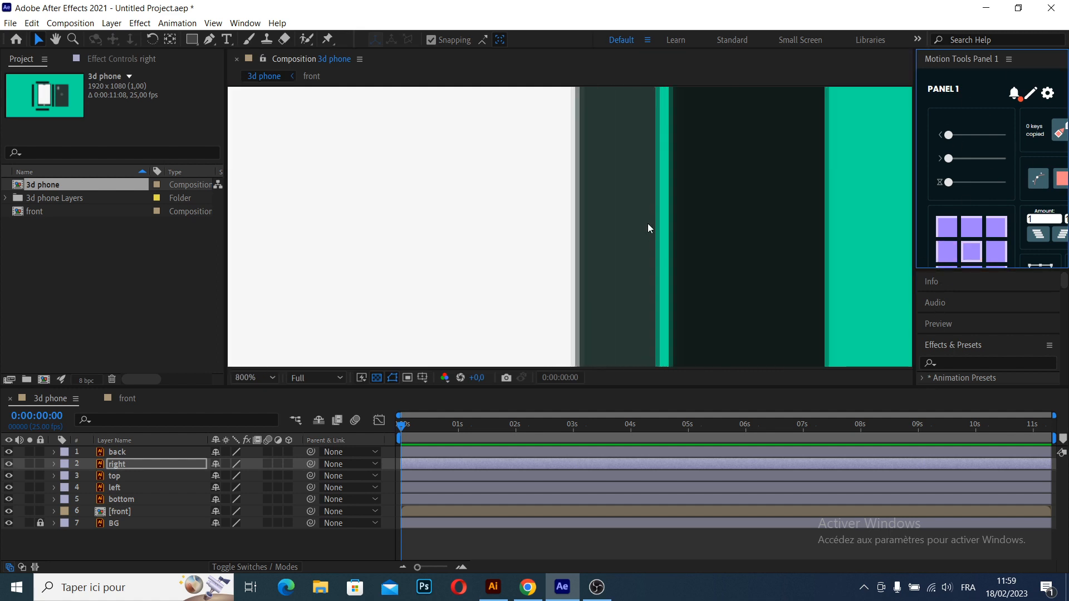
key("space")
left_click_drag(640, 216, 596, 335)
left_click_drag(690, 217, 679, 219)
key("space")
left_click_drag(639, 185, 674, 295)
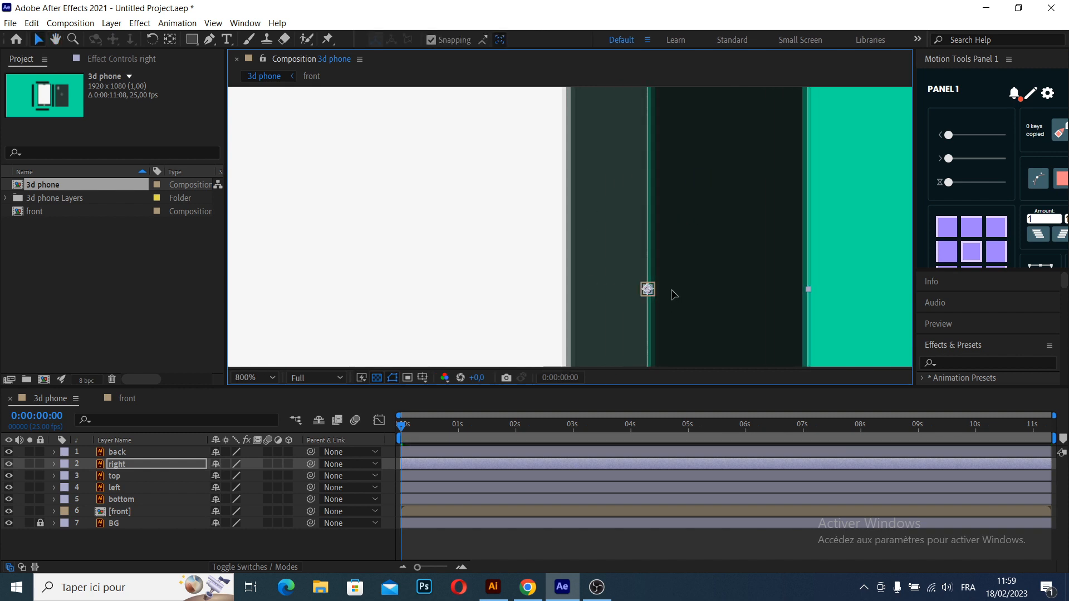
scroll(680, 277, "down", 3)
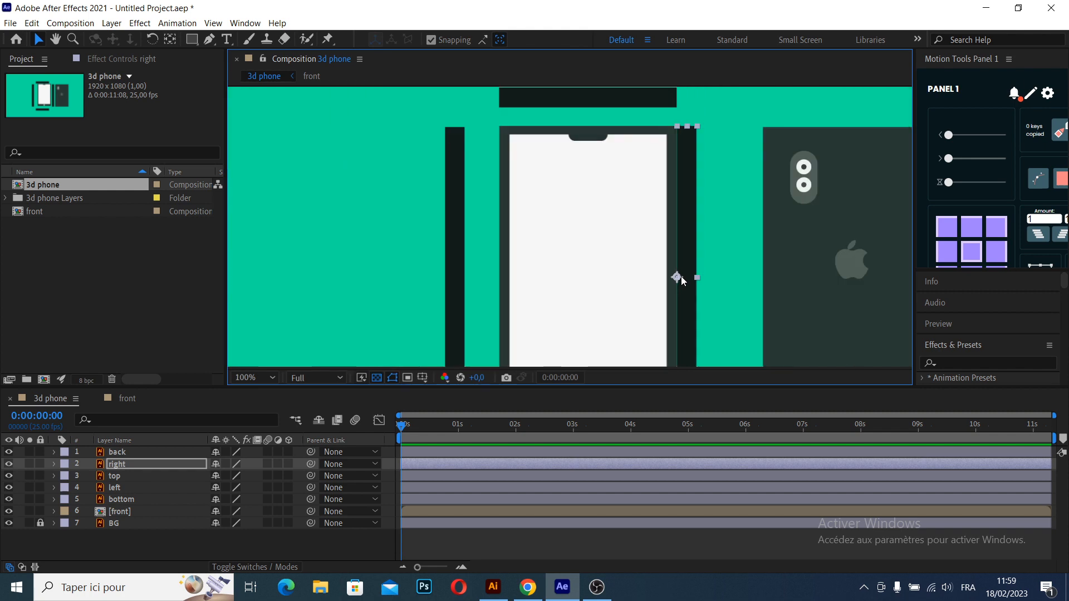
- Set the back layer's anchor point to the middle of its left edge with Motion Tools
left_click(735, 243)
key("space")
left_click_drag(611, 243, 510, 255)
left_click(717, 246)
scroll(600, 250, "up", 2)
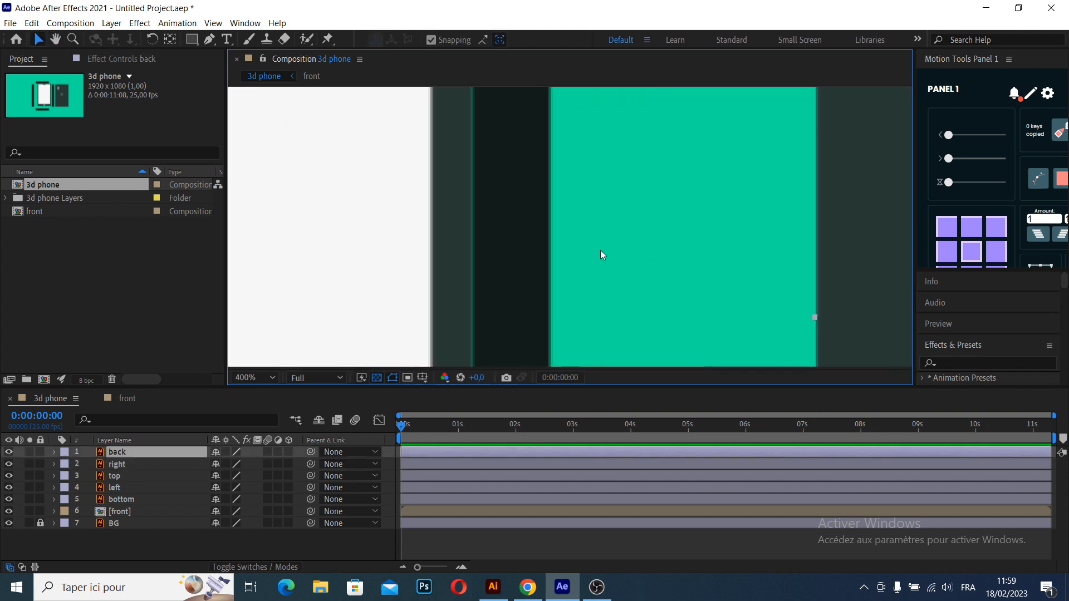
scroll(644, 255, "down", 2)
left_click(942, 253)
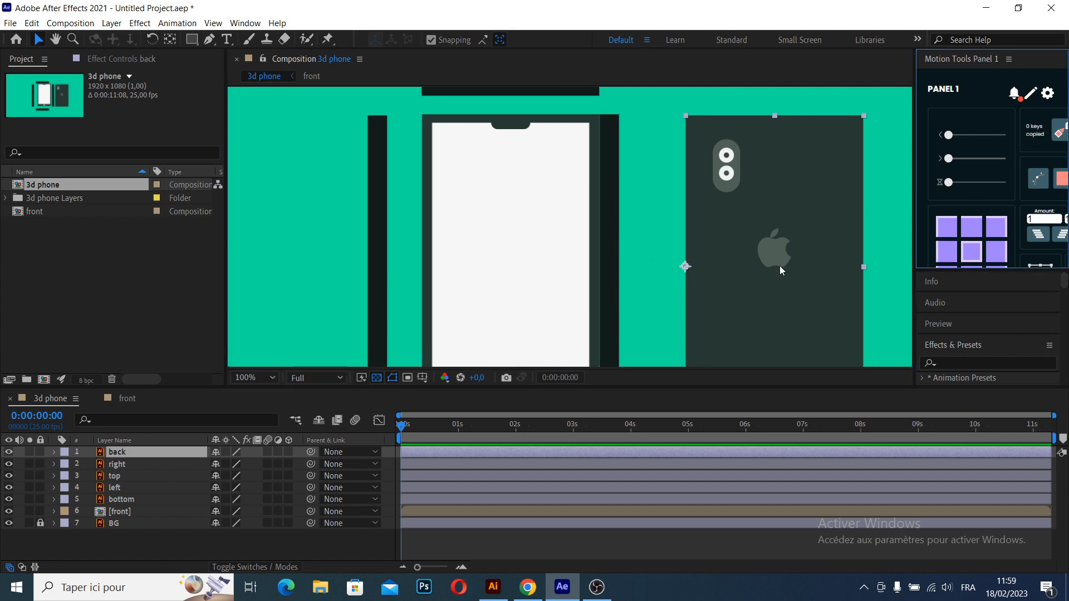
- Snap the back layer's left edge onto the right edge of the right side layer
scroll(635, 260, "up", 1)
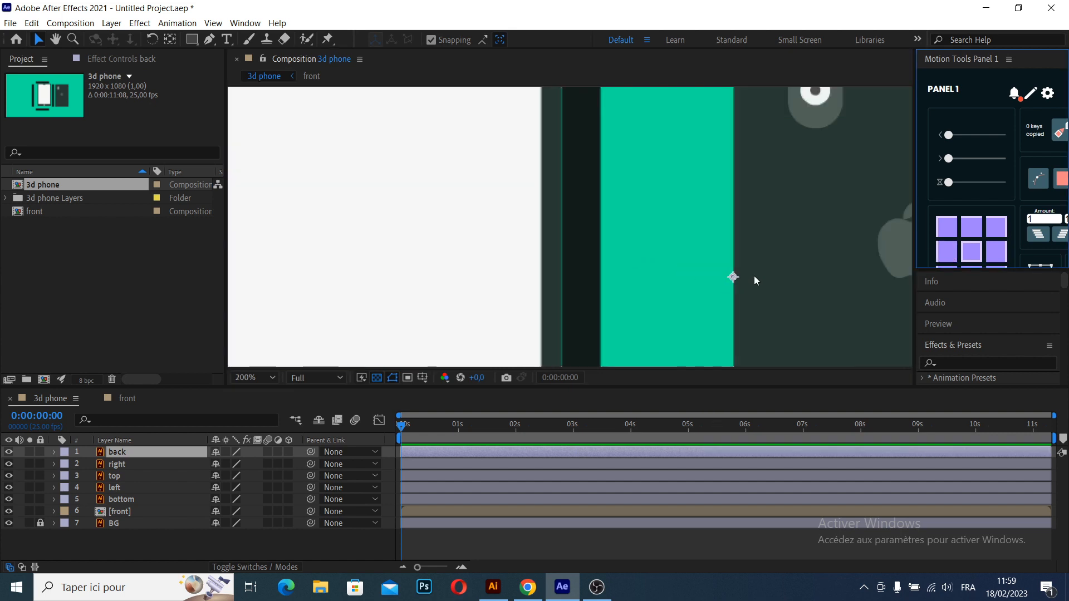
left_click_drag(734, 277, 612, 275)
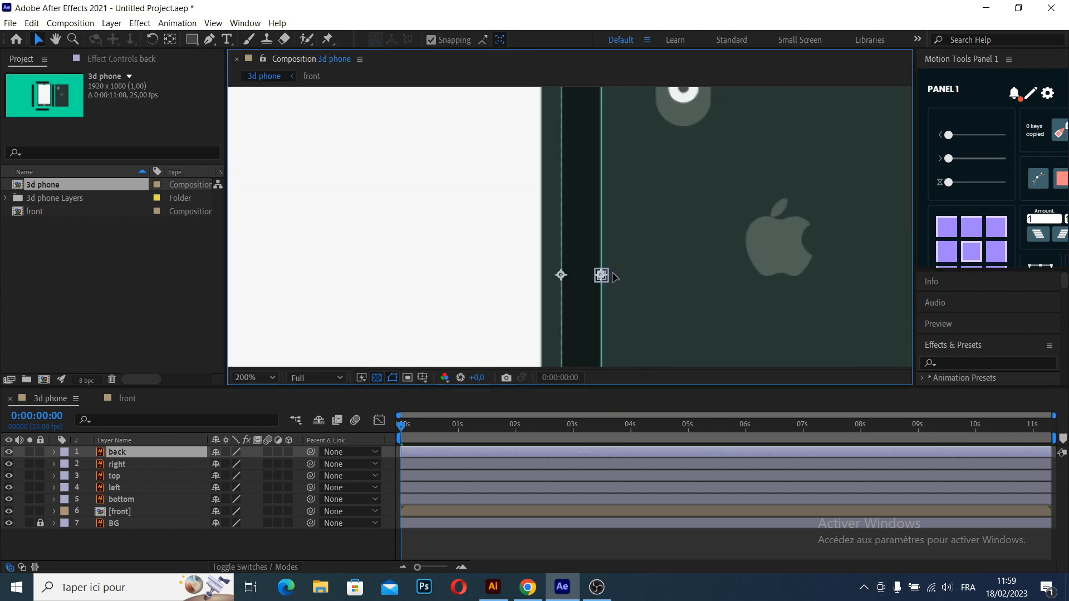
scroll(675, 258, "down", 3)
scroll(674, 258, "up", 2)
key("space")
left_click_drag(673, 247, 666, 245)
left_click(849, 249)
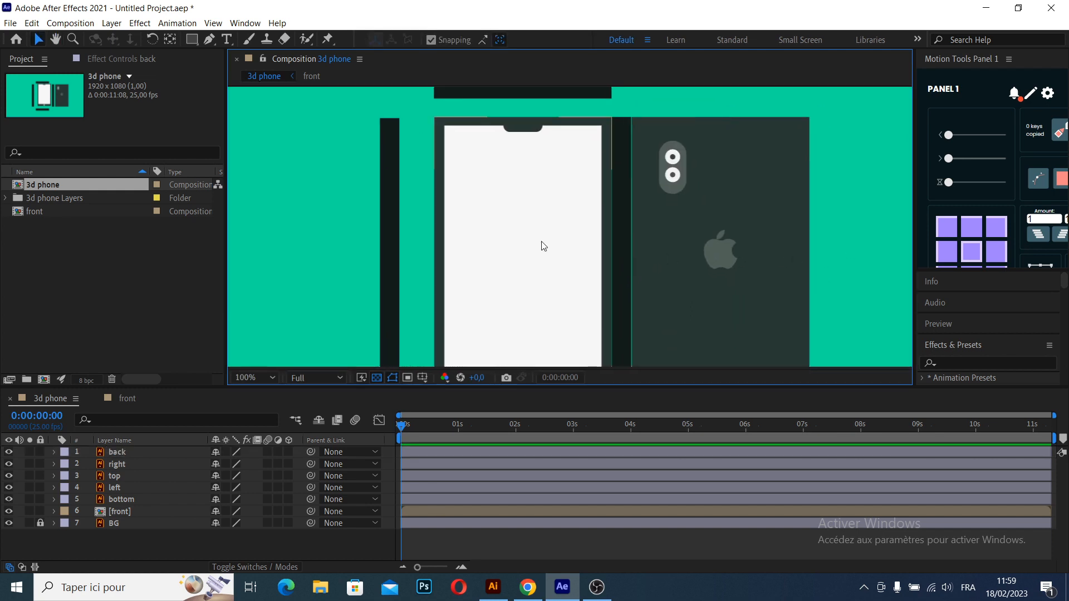
- Move the left layer's anchor point to the middle of its right edge and snap it onto the front's left edge
key("space")
left_click_drag(549, 245, 644, 251)
left_click(533, 240)
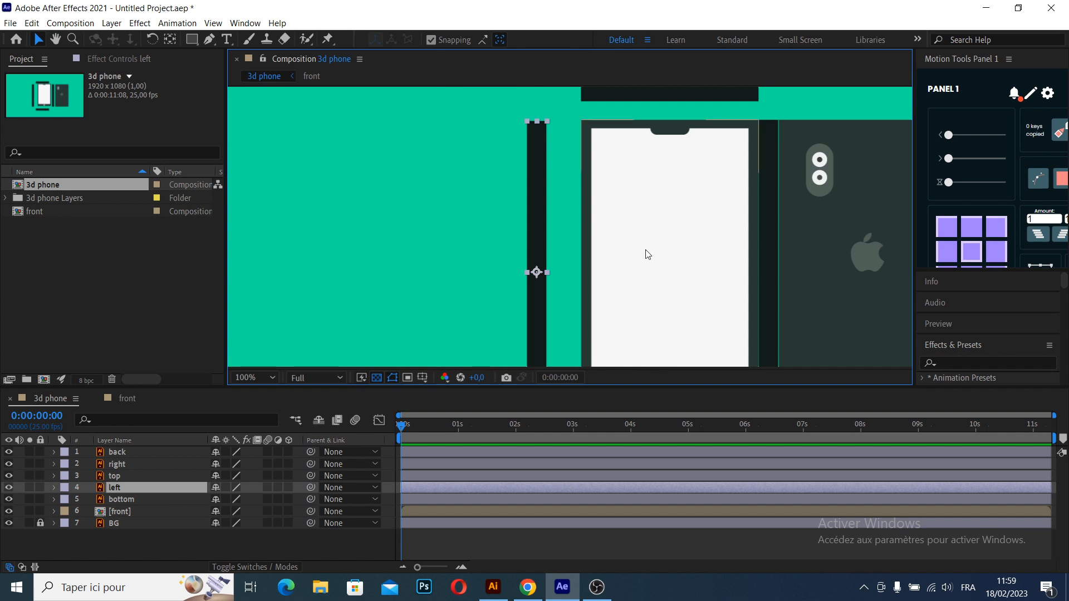
key("period")
key("v")
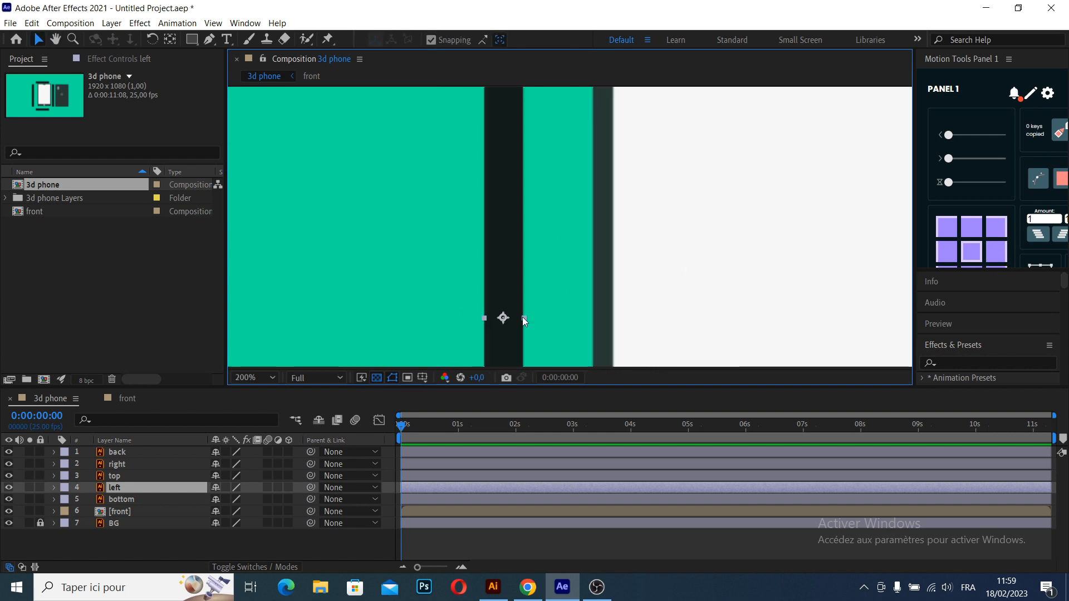
key("space")
left_click_drag(649, 286, 646, 242)
left_click_drag(520, 275, 587, 269)
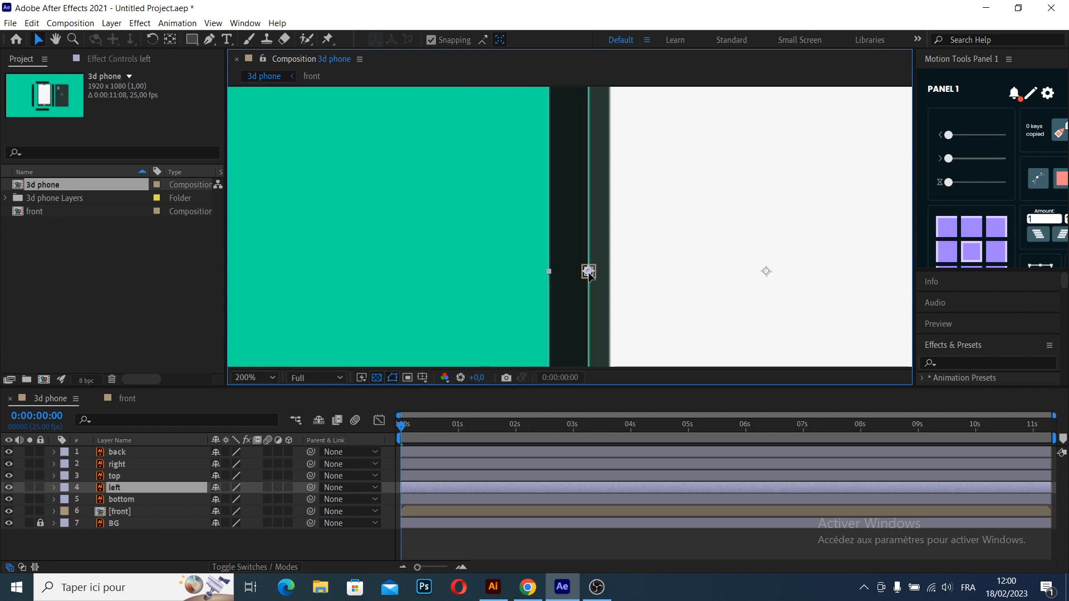
- Set the top layer's anchor point to the middle of its bottom edge and snap it onto the front's top edge
scroll(684, 269, "down", 3)
scroll(693, 260, "up", 4)
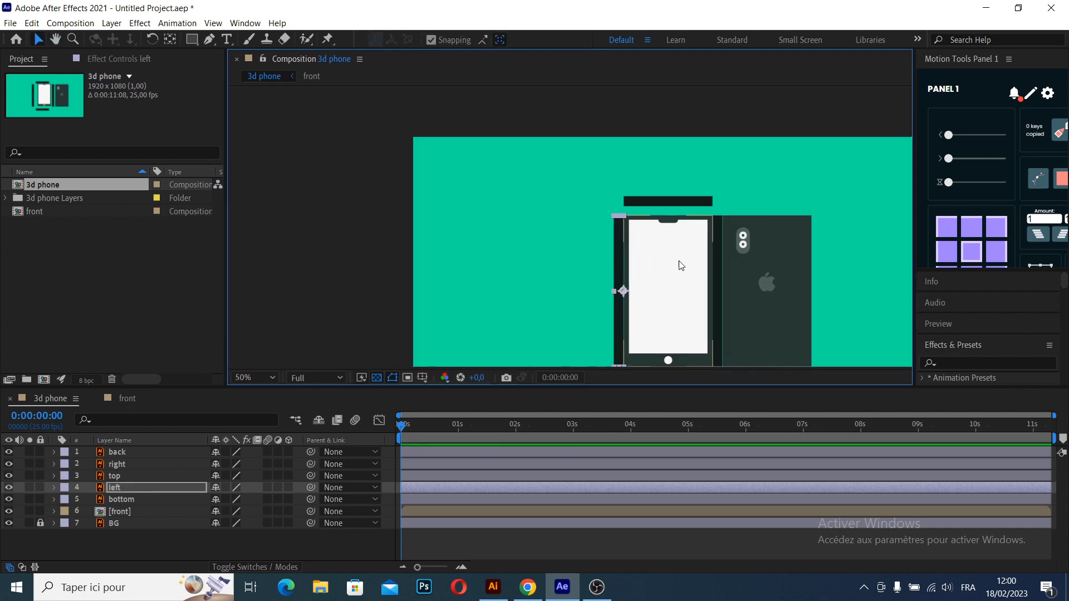
left_click(600, 157)
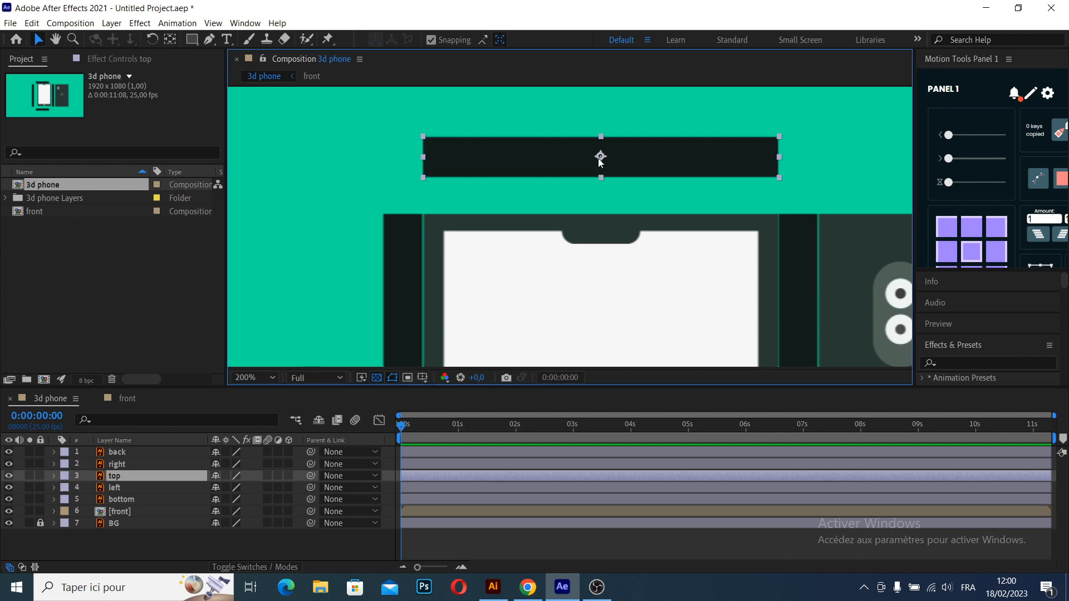
left_click(972, 266)
left_click_drag(616, 168, 599, 244)
scroll(620, 236, "up", 3)
key("v")
left_click_drag(556, 170, 556, 214)
scroll(593, 231, "down", 2)
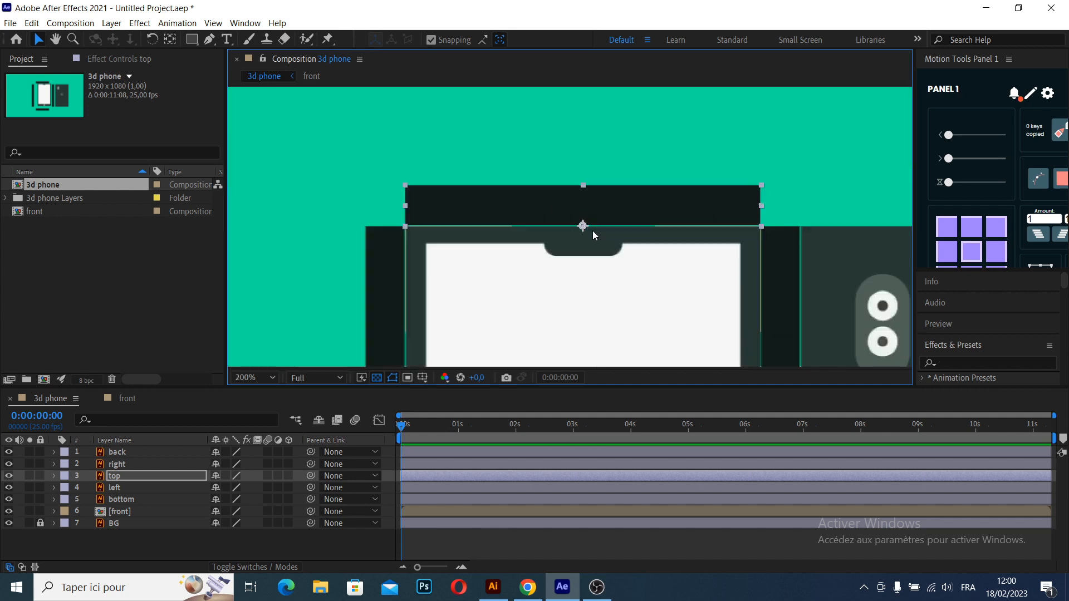
- Set the bottom layer's anchor point to the middle of its top edge and snap it onto the front's bottom edge
key("space")
left_click_drag(596, 289, 568, 117)
left_click_drag(568, 311, 580, 161)
scroll(580, 198, "down", 2)
left_click_drag(585, 236, 640, 227)
scroll(603, 210, "up", 3)
key("space")
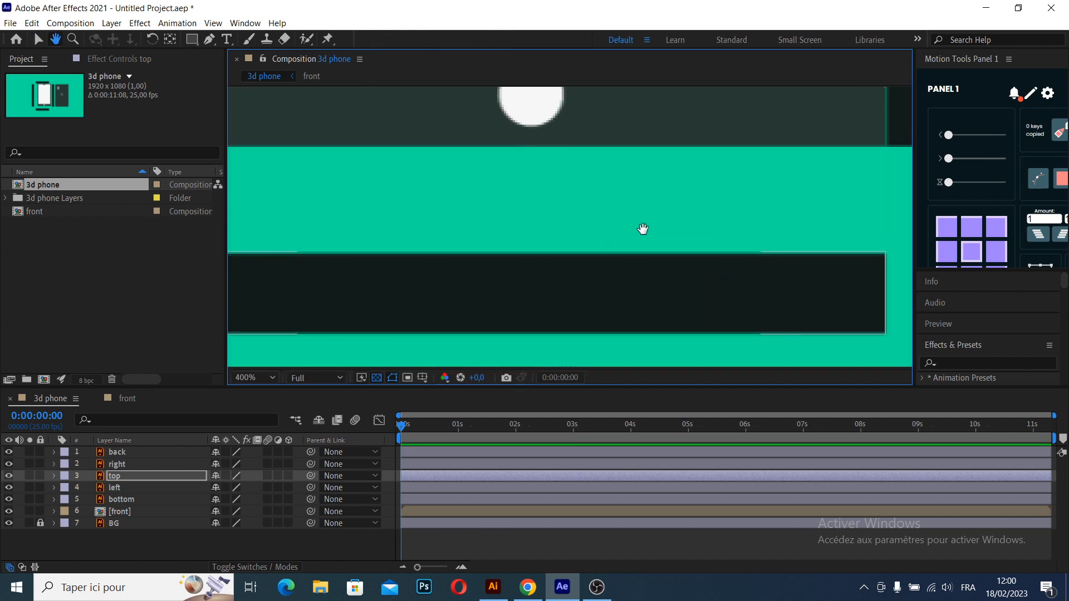
left_click(598, 286)
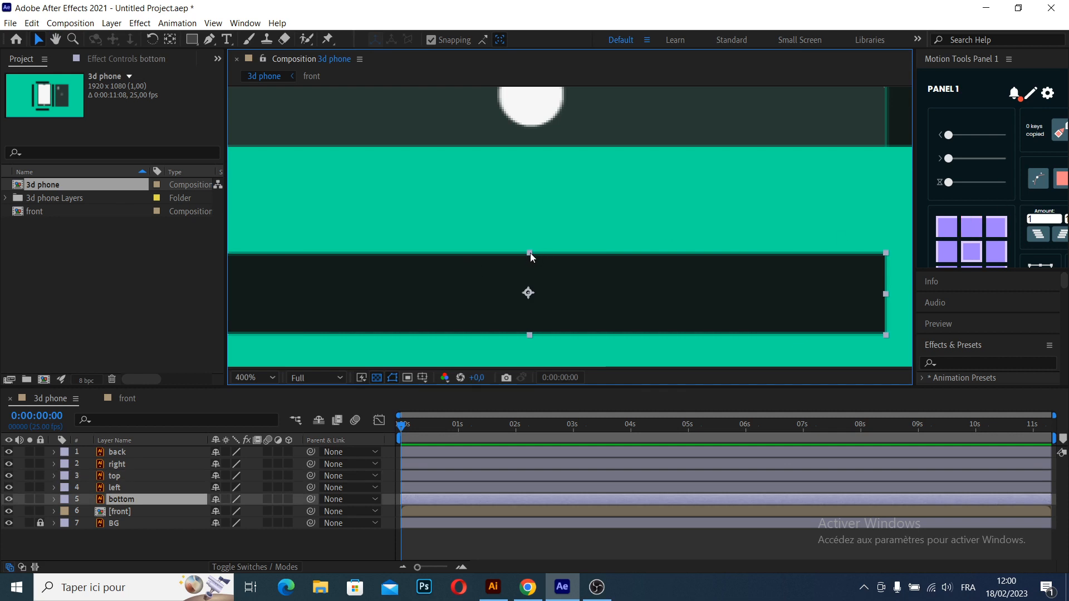
left_click(977, 228)
left_click_drag(533, 254, 535, 153)
scroll(602, 232, "down", 3)
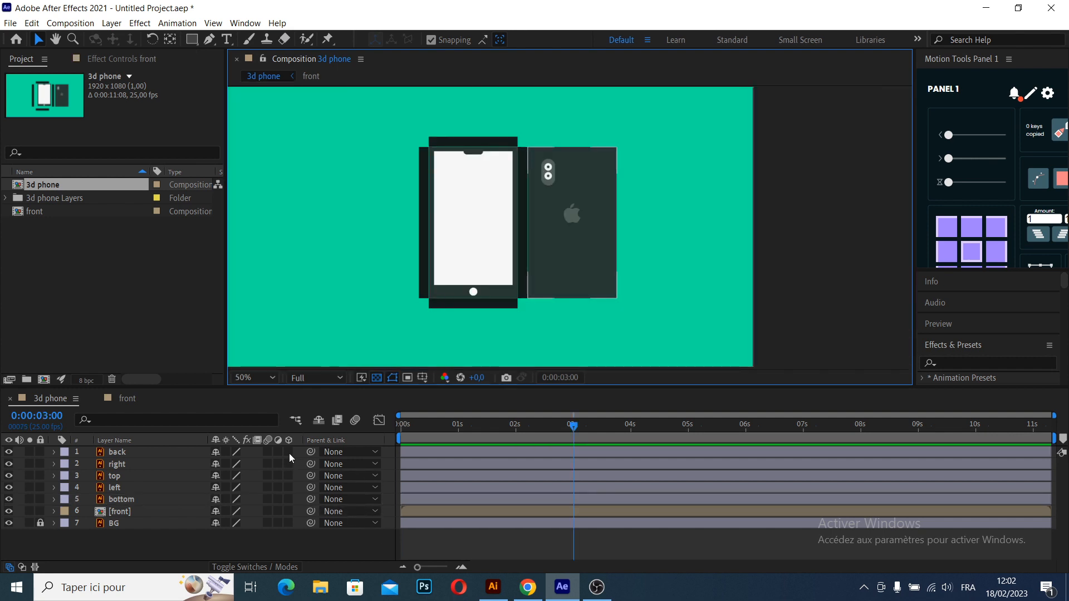
- Make the back, right, top, left, bottom and front layers 3D, leaving out BG
key("h")
left_click_drag(560, 170, 627, 166)
key("v")
left_click(602, 306)
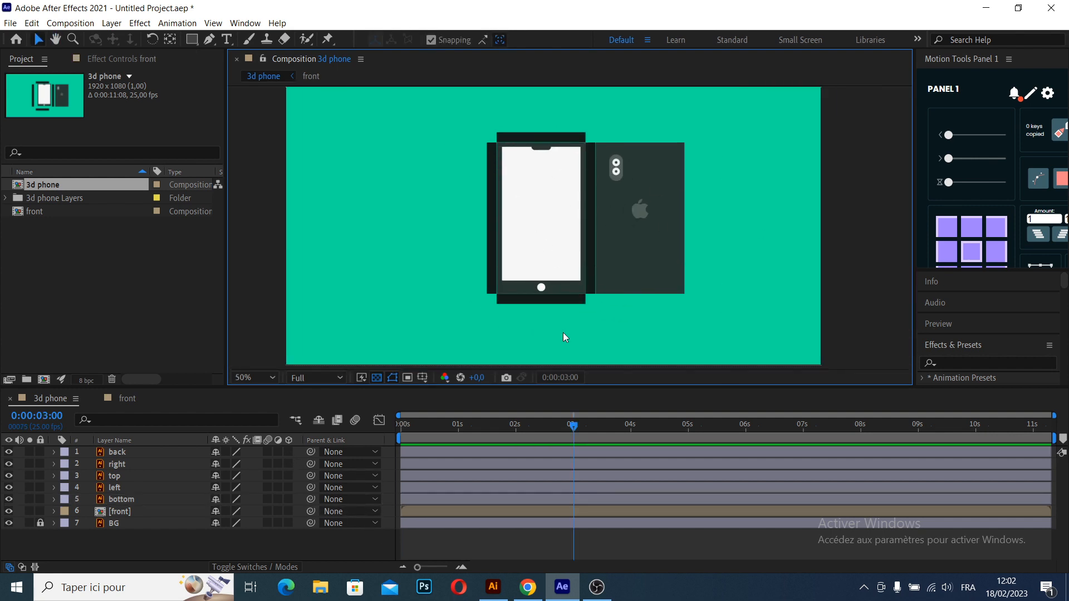
left_click_drag(289, 452, 292, 470)
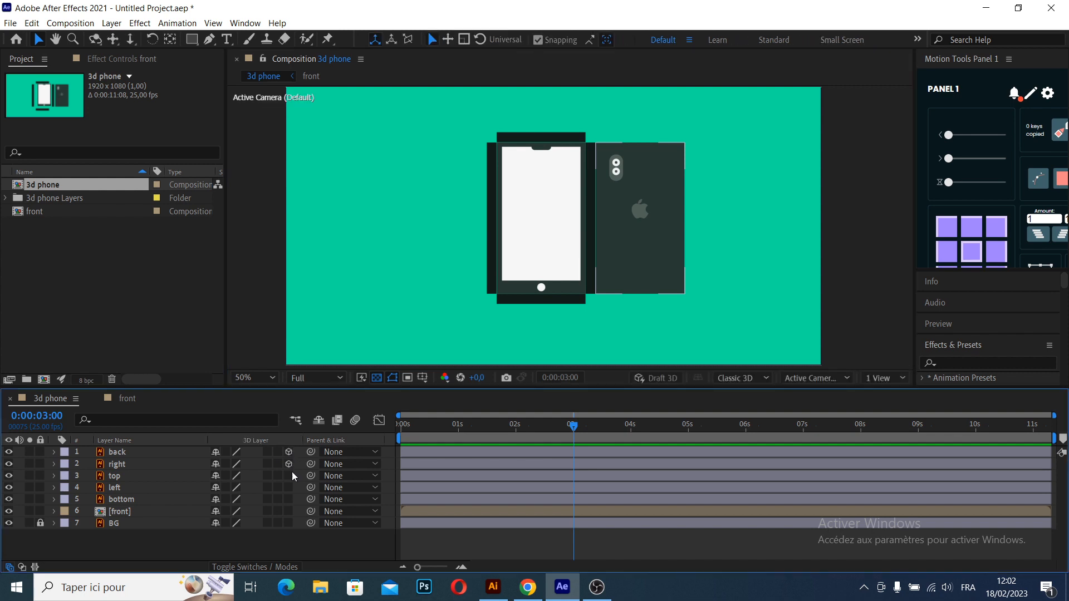
left_click(289, 510)
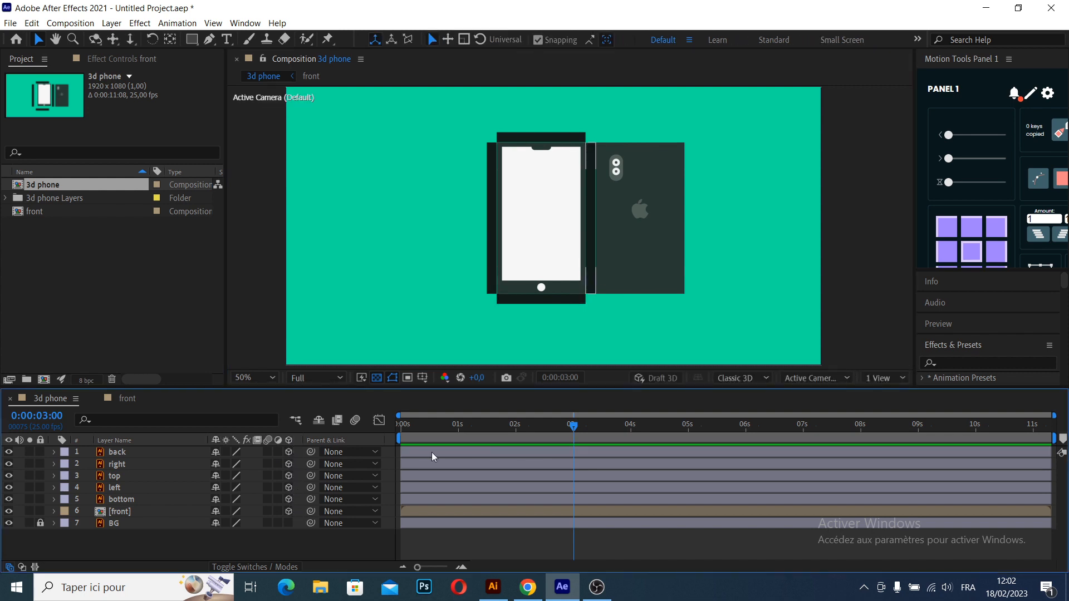
- Split the composition display into 2 Views and show the first one as Custom View 1, angled toward the phone front
scroll(340, 468, "right", 3)
left_click_drag(556, 567, 500, 569)
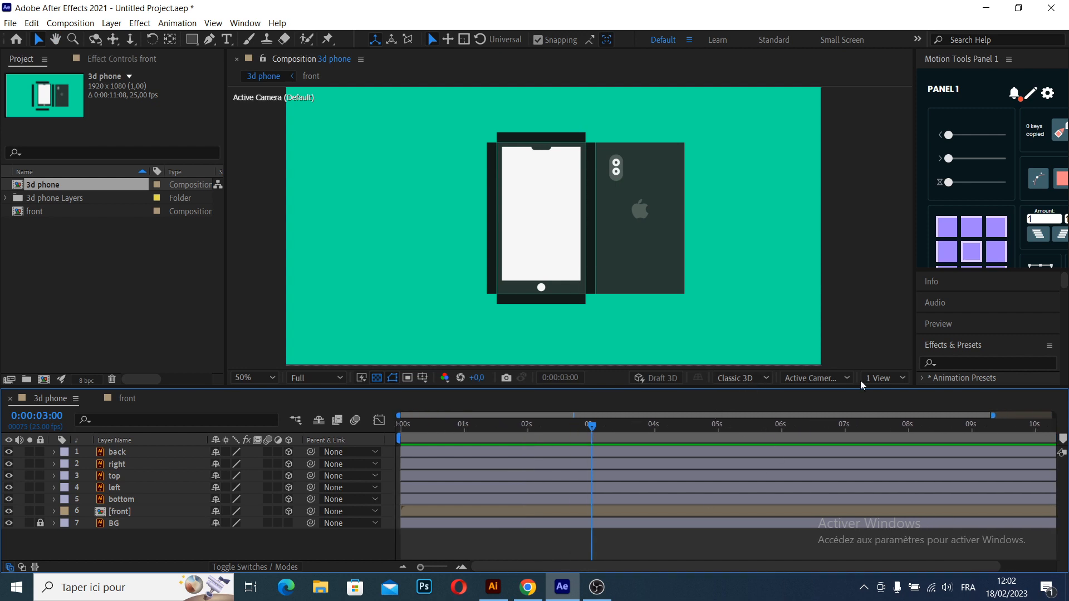
left_click(887, 377)
left_click(903, 408)
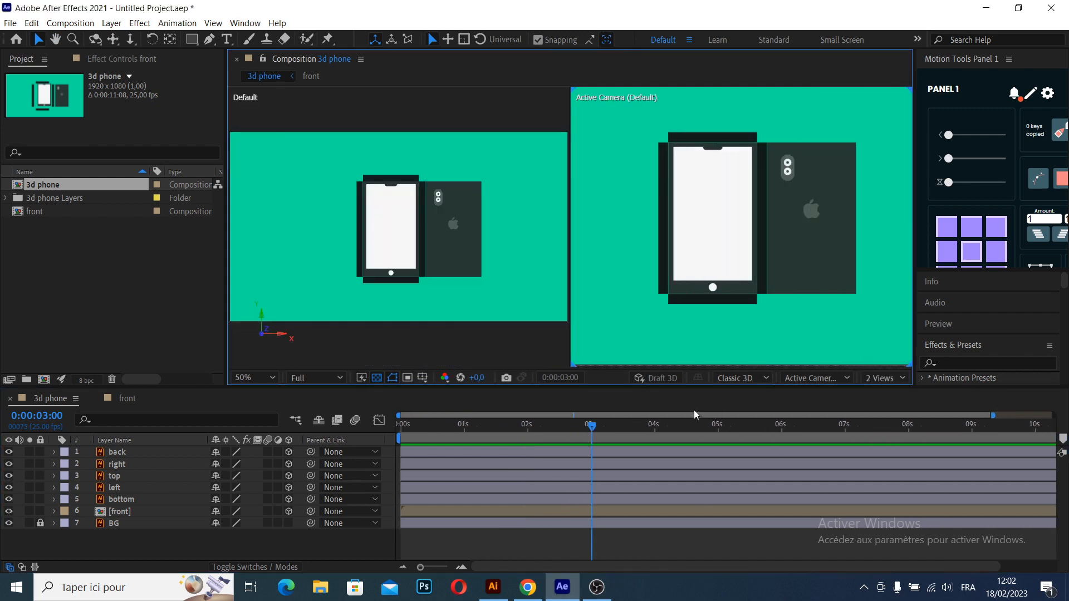
left_click(409, 327)
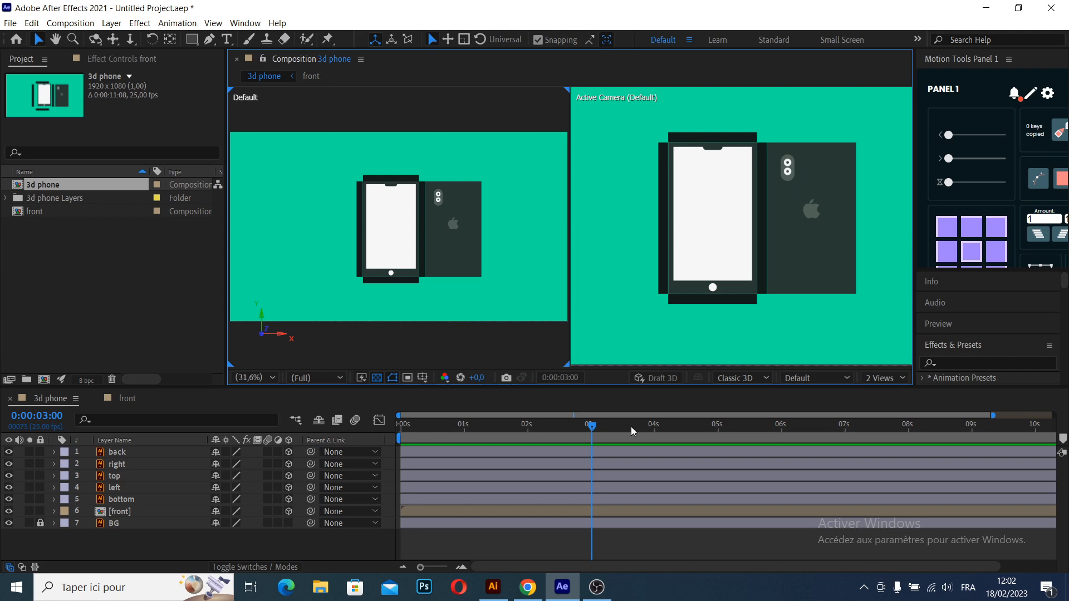
left_click(814, 378)
left_click(820, 286)
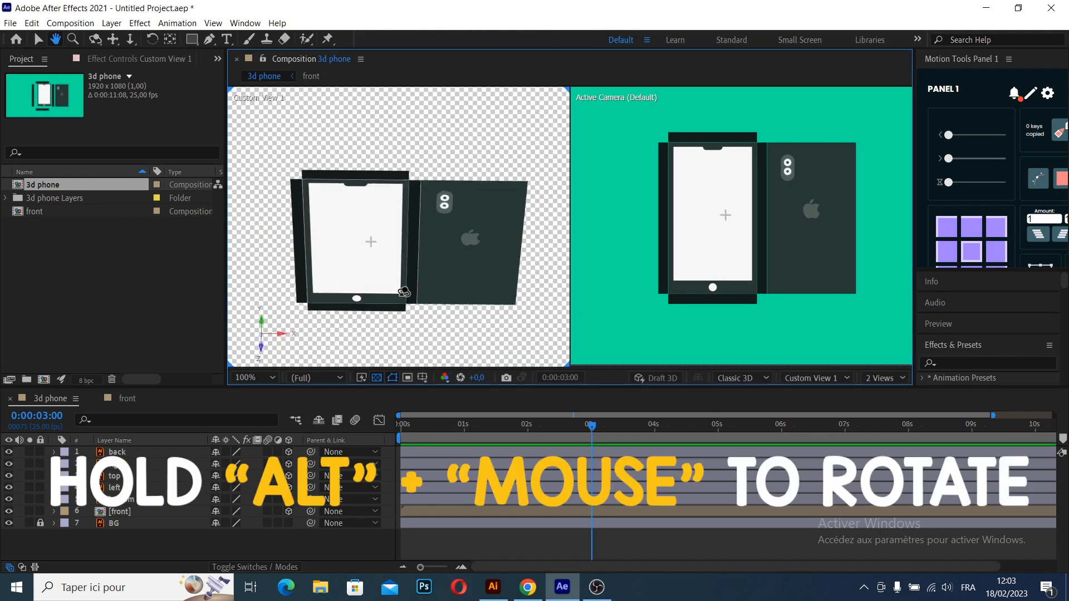
left_click_drag(312, 303, 356, 300)
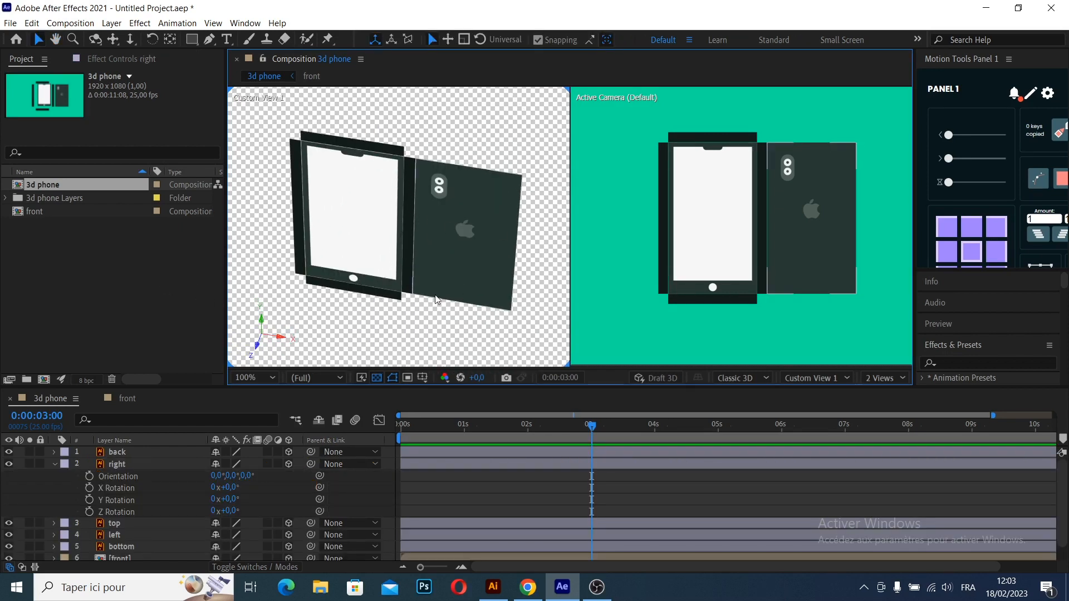
- Parent the back layer to the right layer, and the right layer to the front layer
left_click(134, 463)
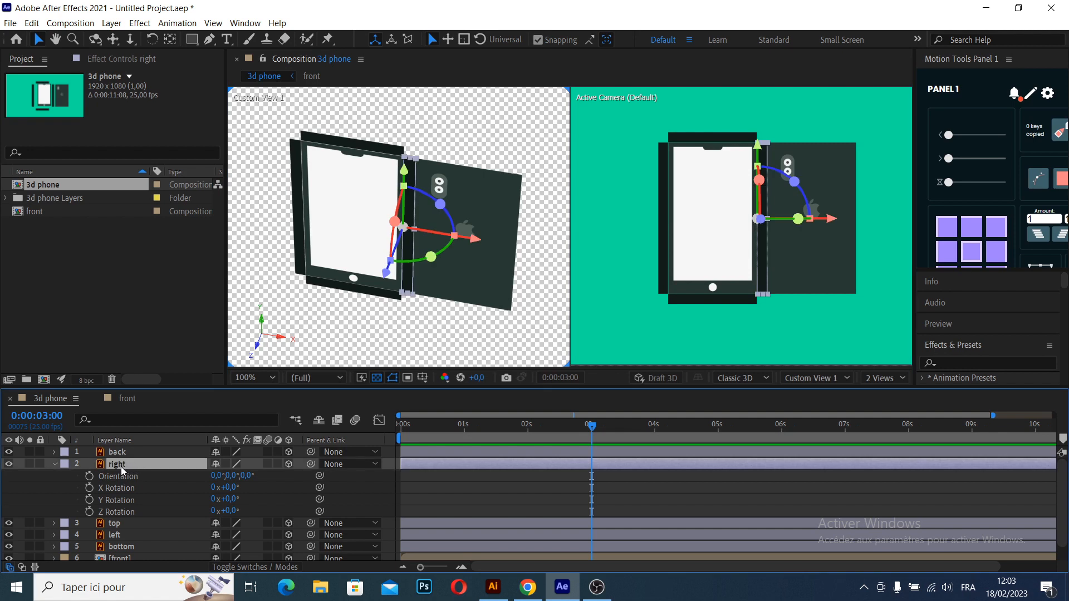
left_click(828, 240)
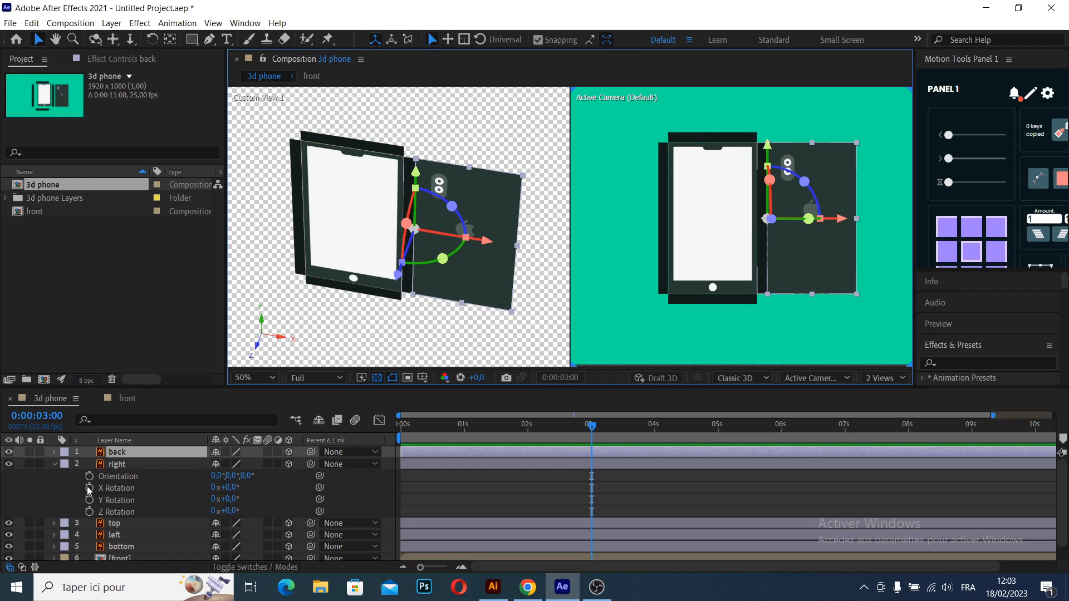
left_click_drag(311, 452, 136, 466)
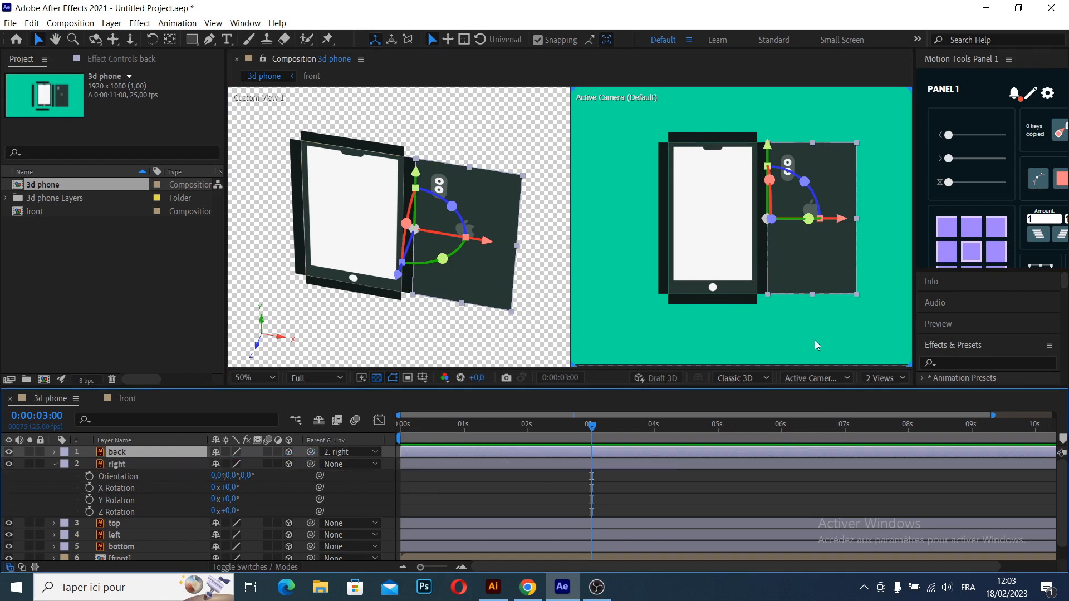
left_click(764, 255)
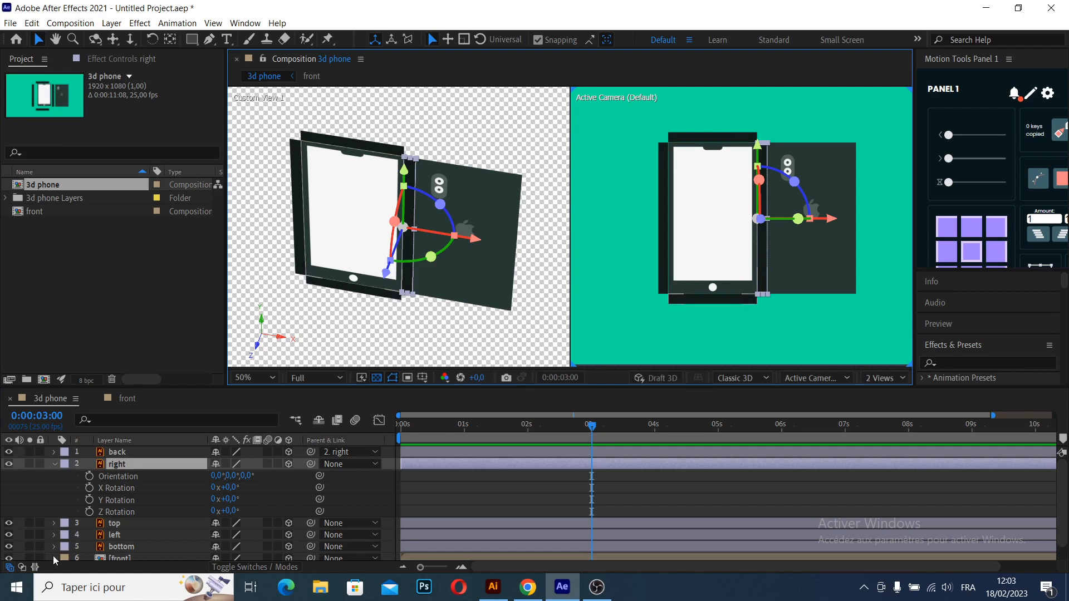
left_click_drag(311, 463, 155, 547)
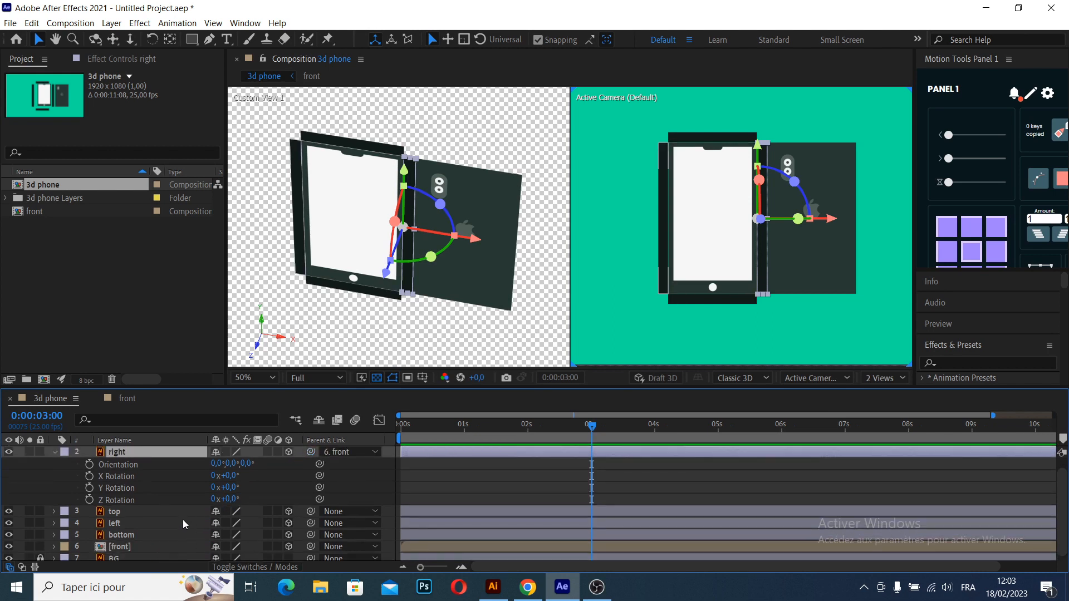
- Parent the top, left and bottom layers together to the front layer
left_click(722, 299)
left_click(722, 299)
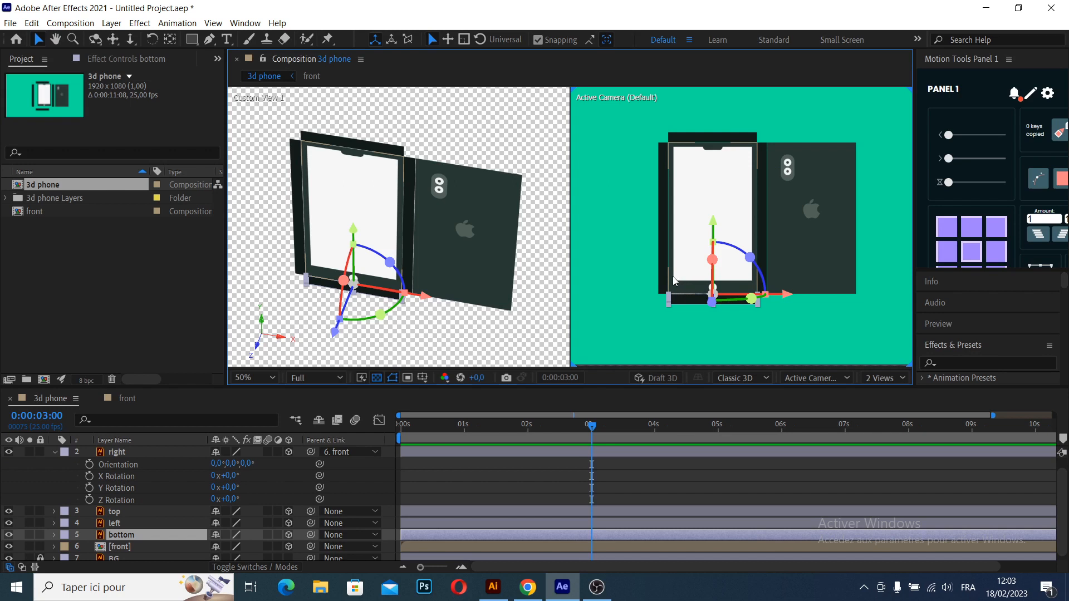
left_click(123, 526, "ctrl")
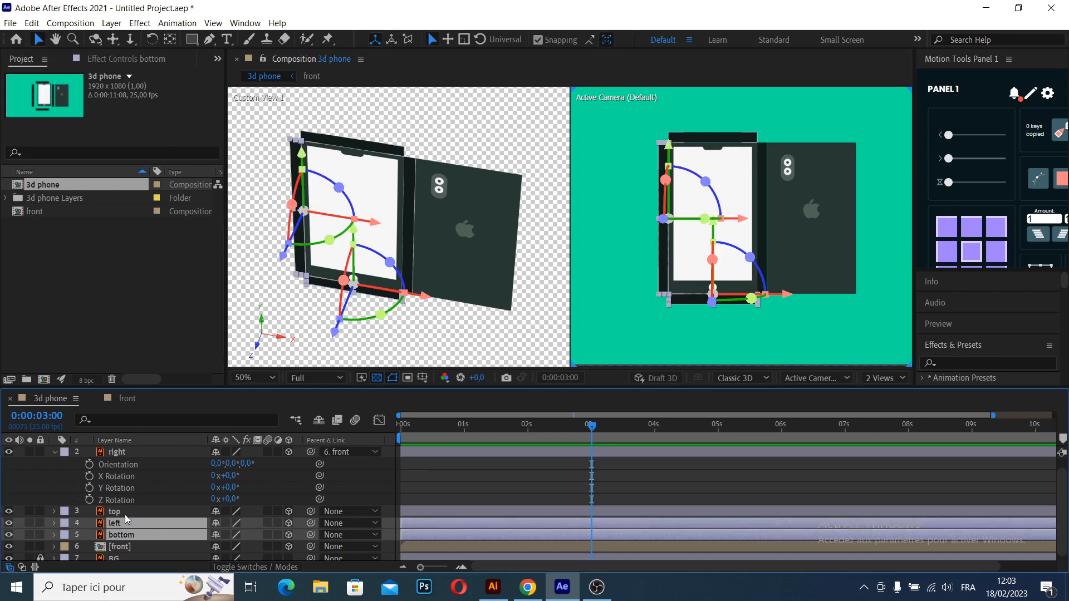
left_click(125, 513, "ctrl")
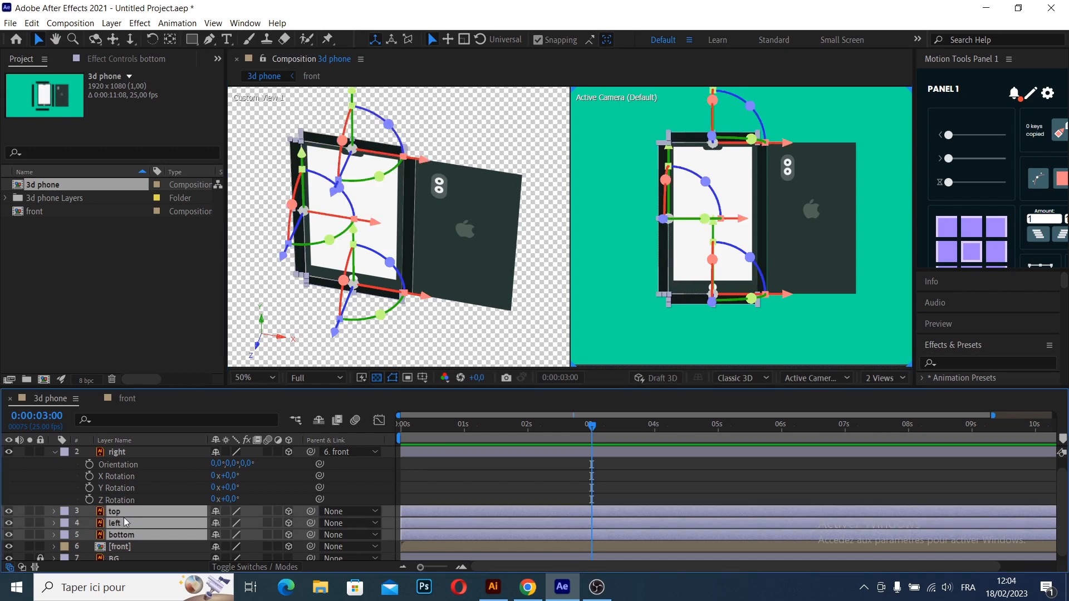
left_click_drag(310, 512, 154, 548)
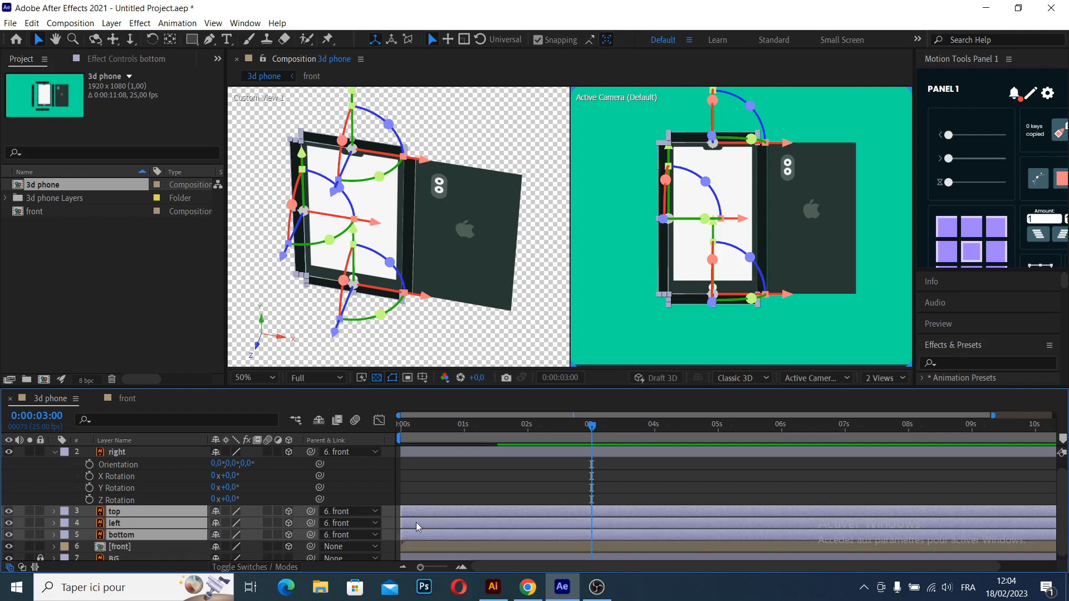
left_click(469, 336)
- Fold the right layer backward by setting its Y Rotation to -90°
left_click(372, 453)
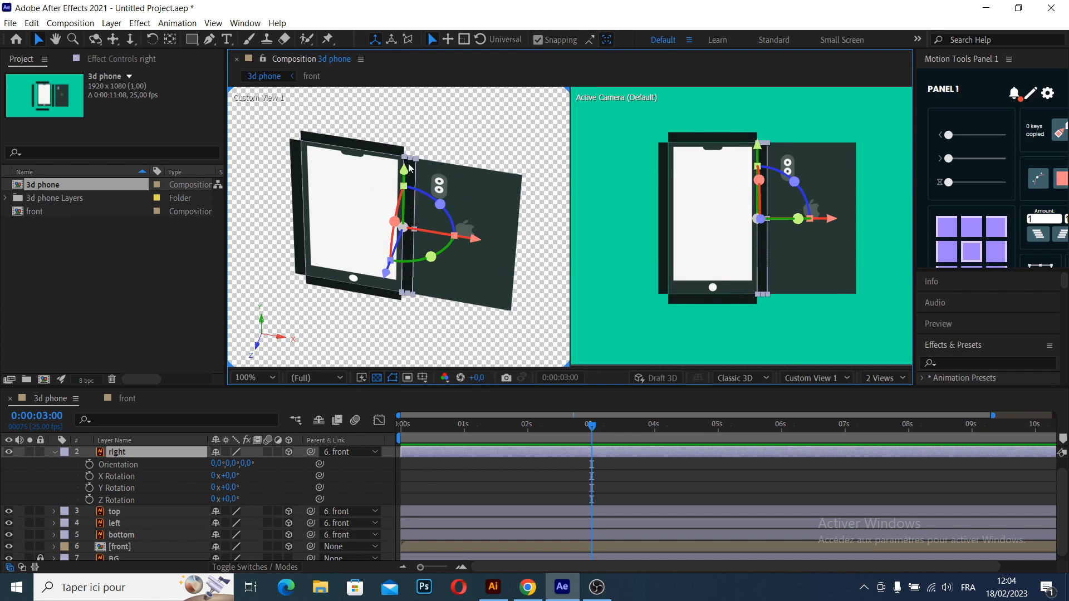
left_click(231, 488)
type("-90")
key("Return")
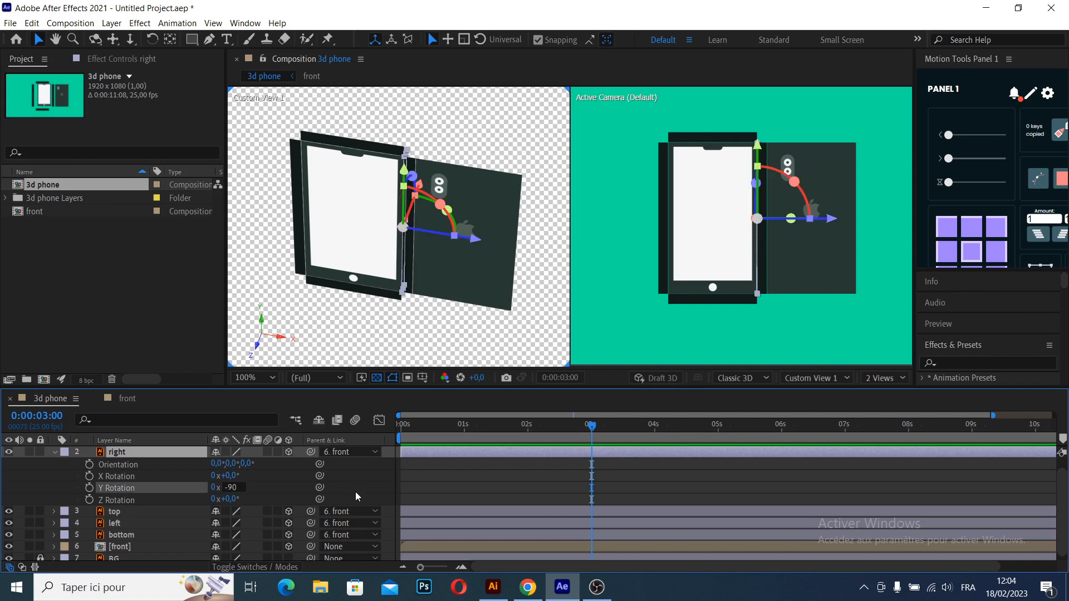
- Reveal the back layer's rotation properties and set its Y Rotation to -90° to close the phone's rear
key("space")
left_click(365, 304)
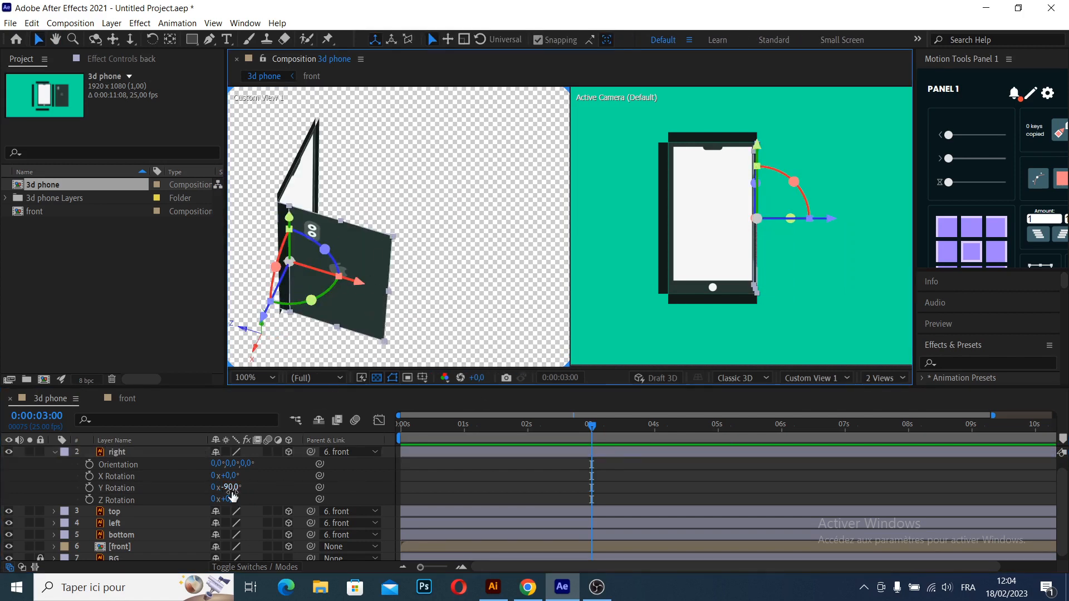
scroll(52, 463, "up", 1)
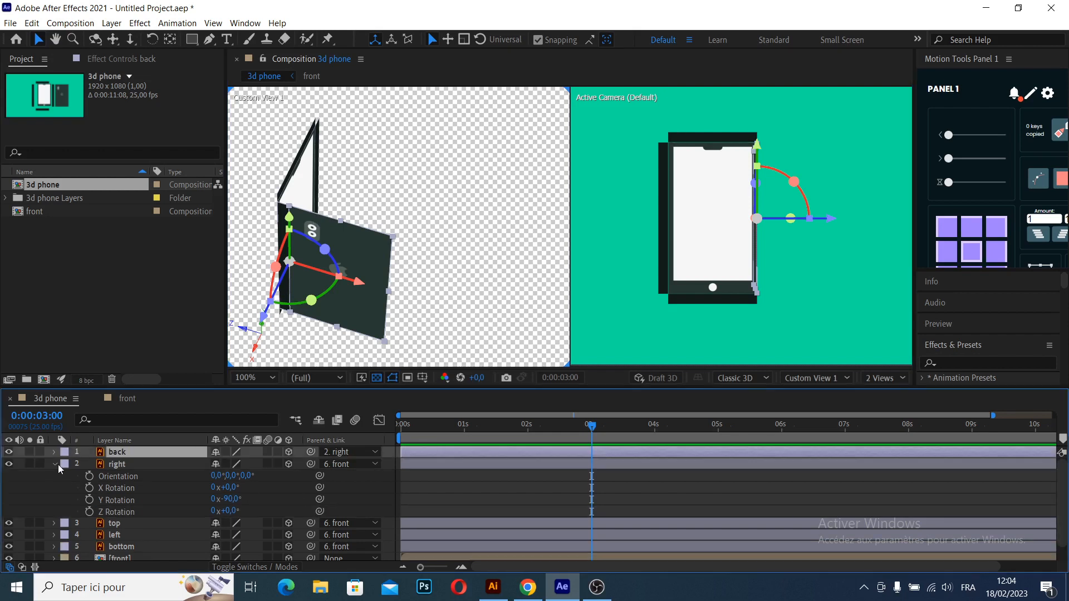
left_click(52, 463)
key("r")
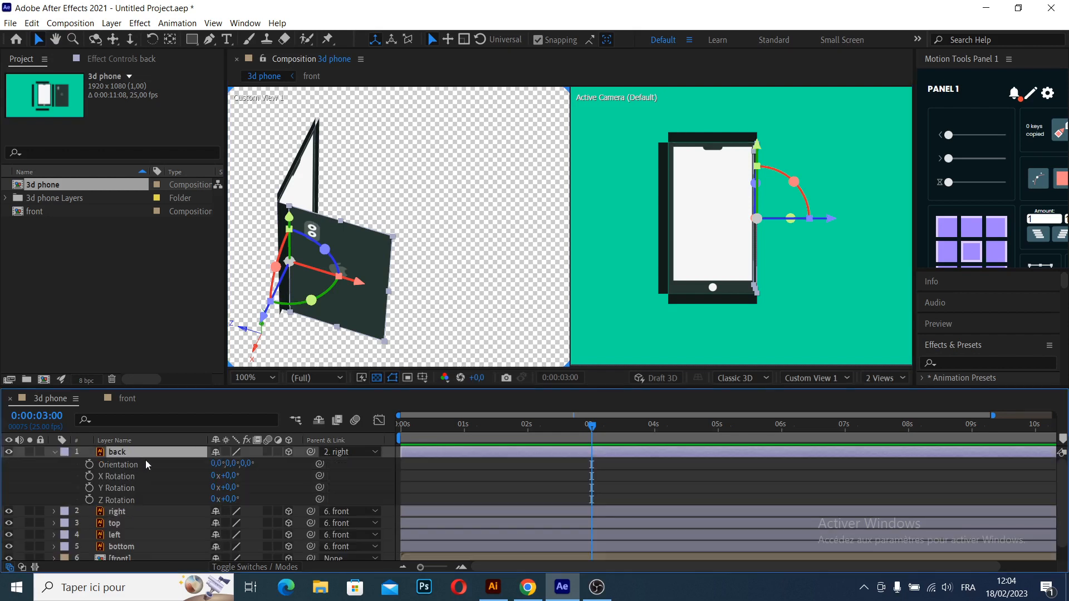
left_click(230, 488)
type("-90")
key("Return")
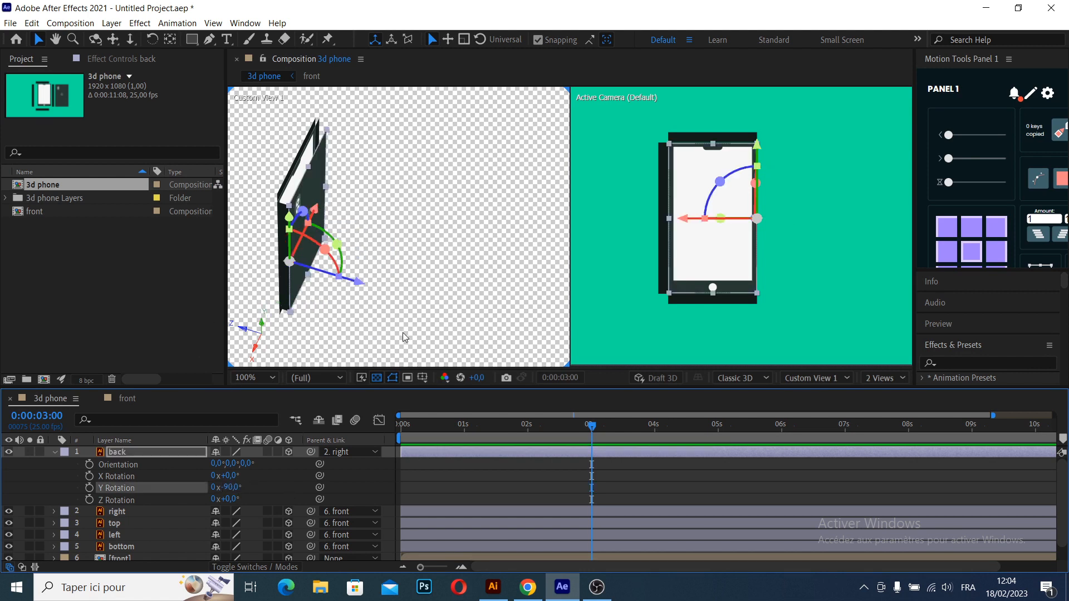
- Reveal the top layer's rotation properties and fold it backward around its X Rotation
left_click(370, 327)
left_click(363, 158)
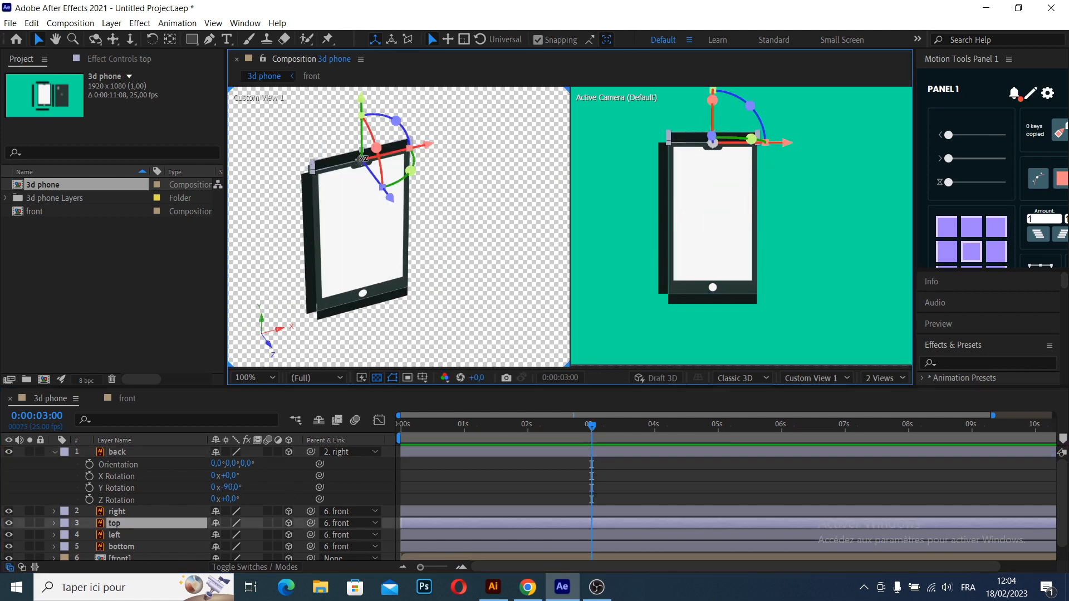
key("r")
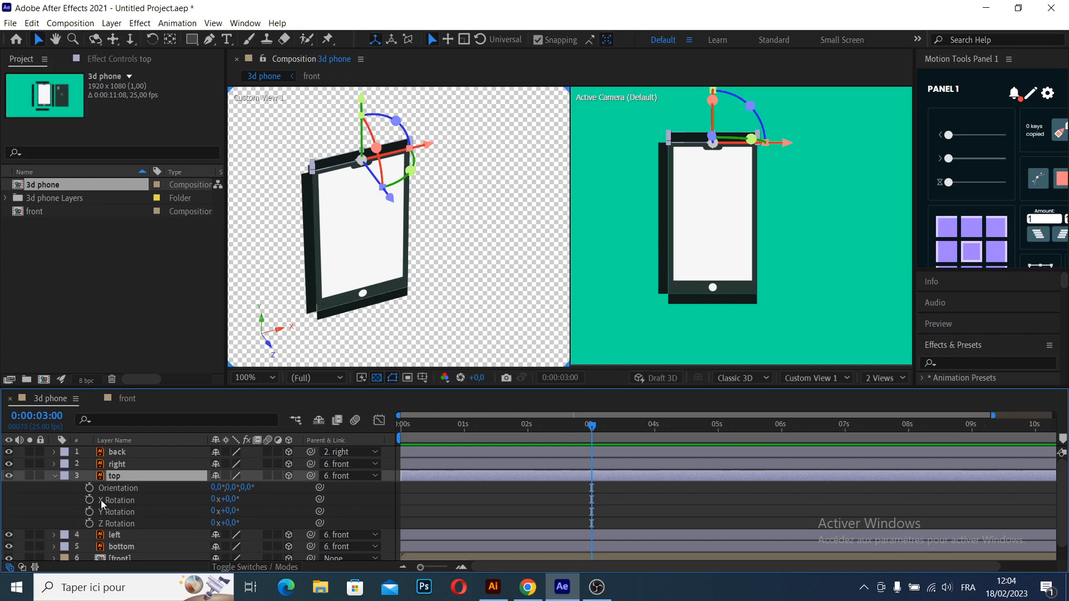
left_click_drag(232, 504, 228, 500)
left_click(229, 500)
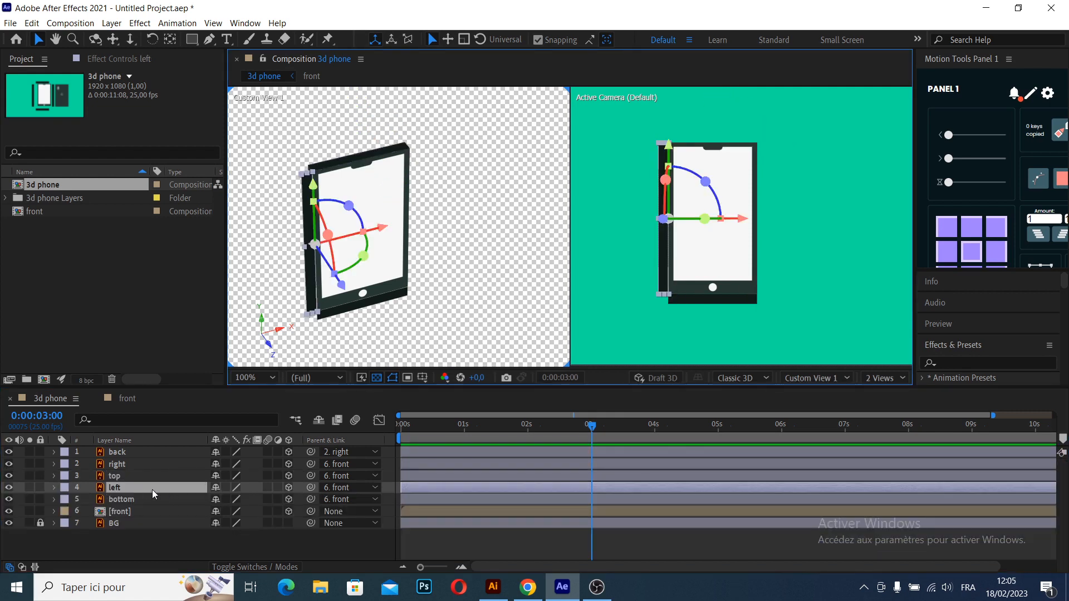
- Fold the left layer backward by setting its Y Rotation to 90°
key("r")
left_click_drag(231, 525, 247, 525)
left_click(232, 523)
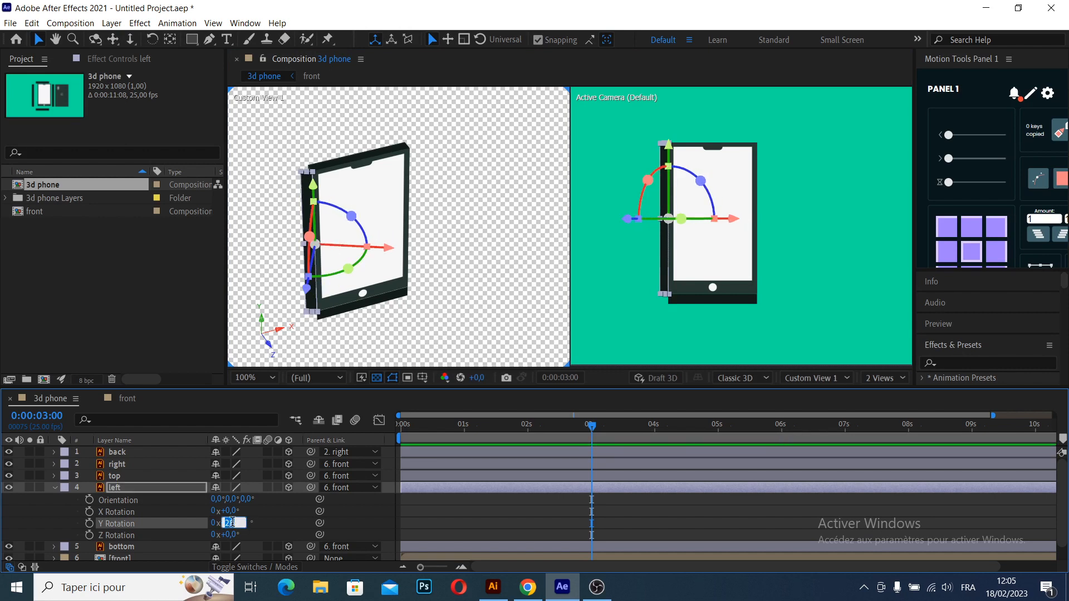
- Fold the bottom layer backward by setting its X Rotation to 90°
left_click(417, 298)
left_click_drag(414, 296, 379, 266)
left_click(378, 264)
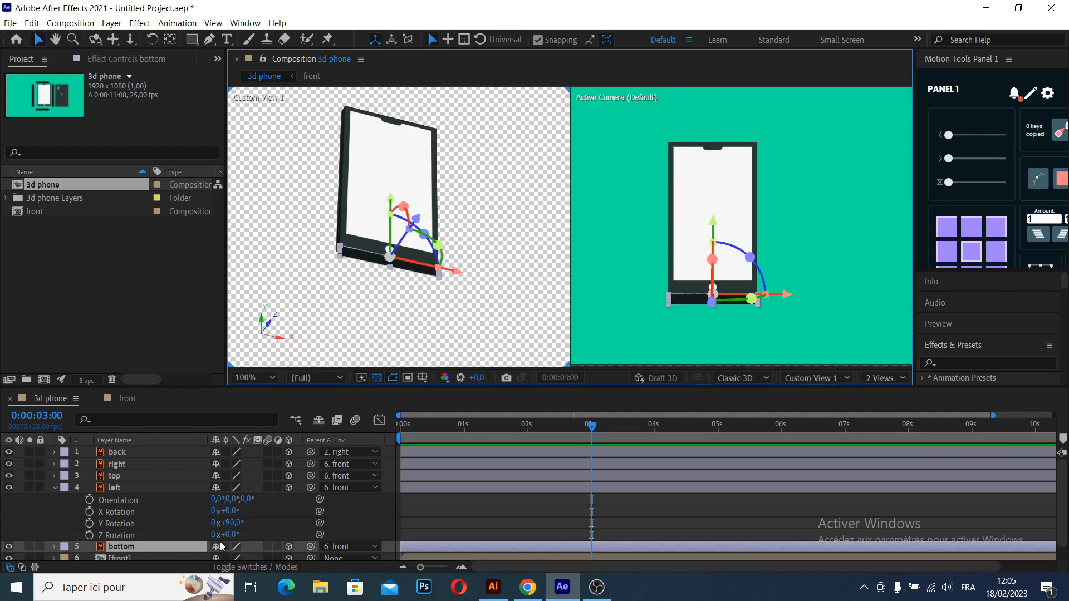
left_click(54, 488)
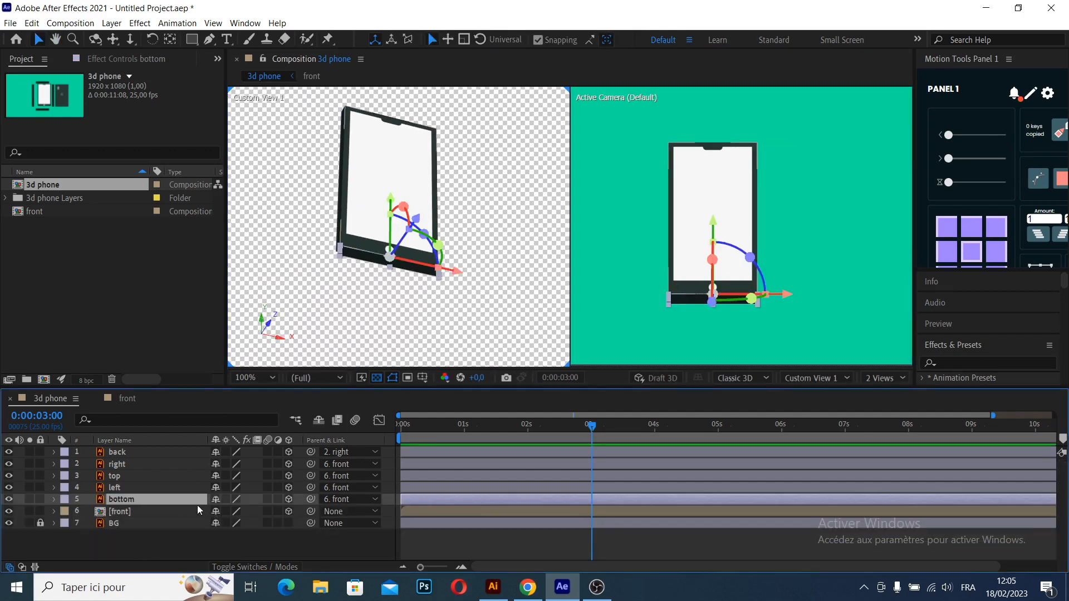
key("r")
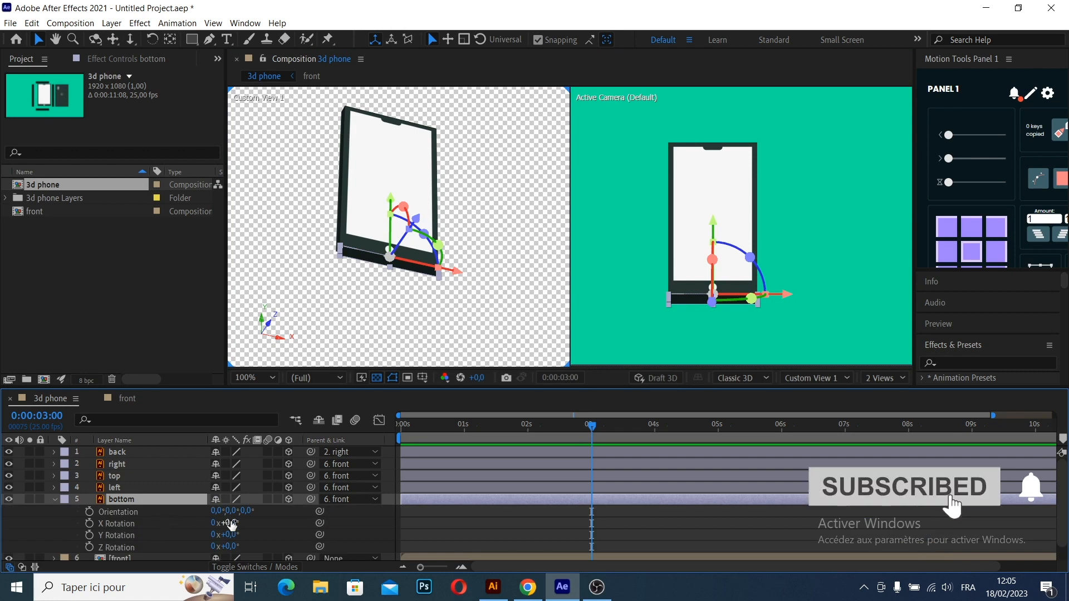
left_click_drag(228, 523, 257, 523)
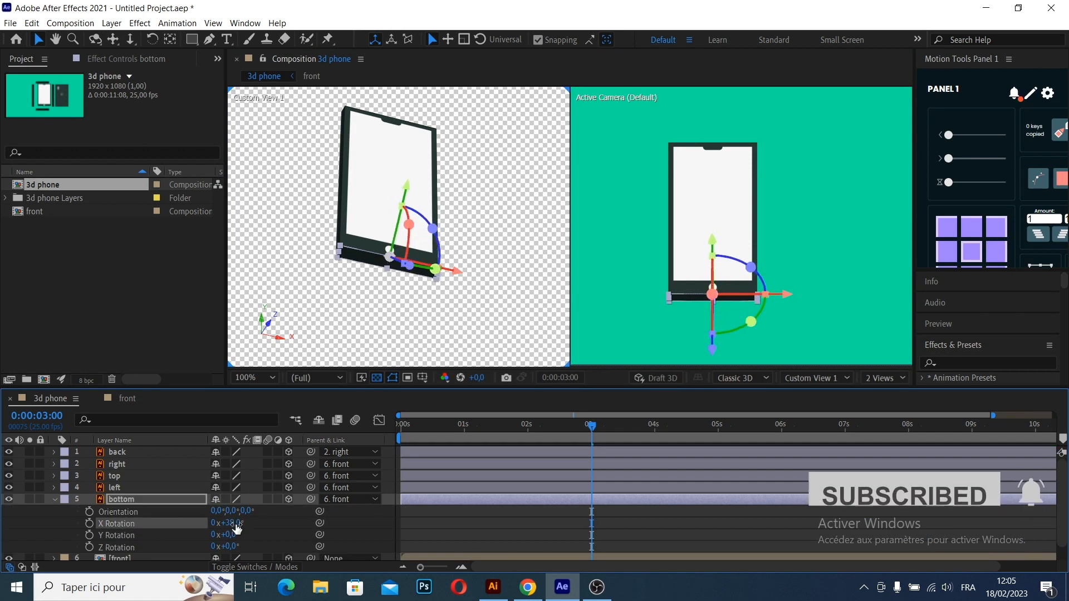
left_click(235, 522)
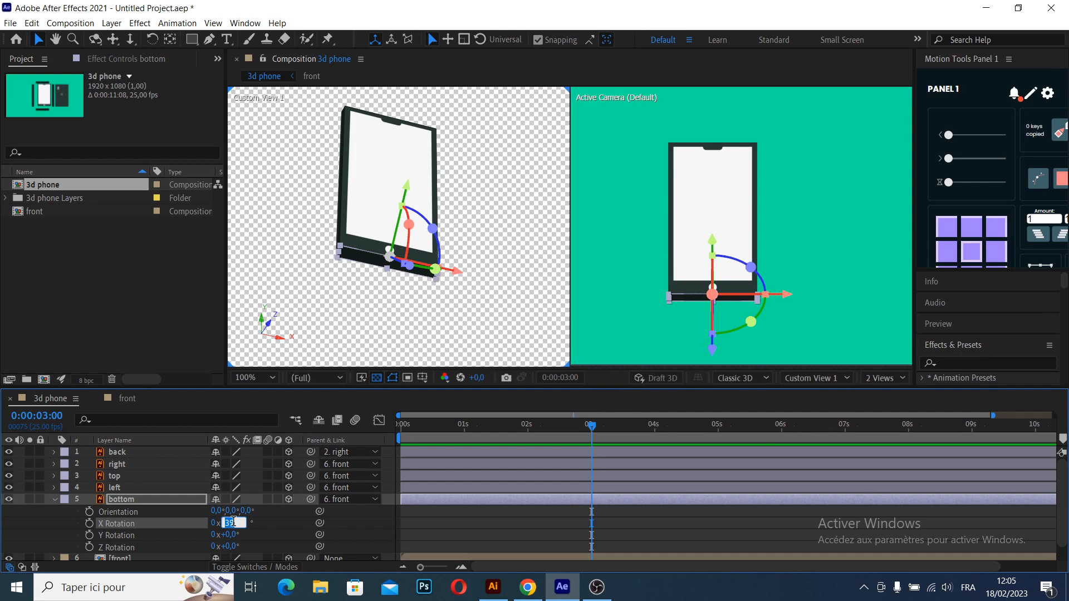
key("Return")
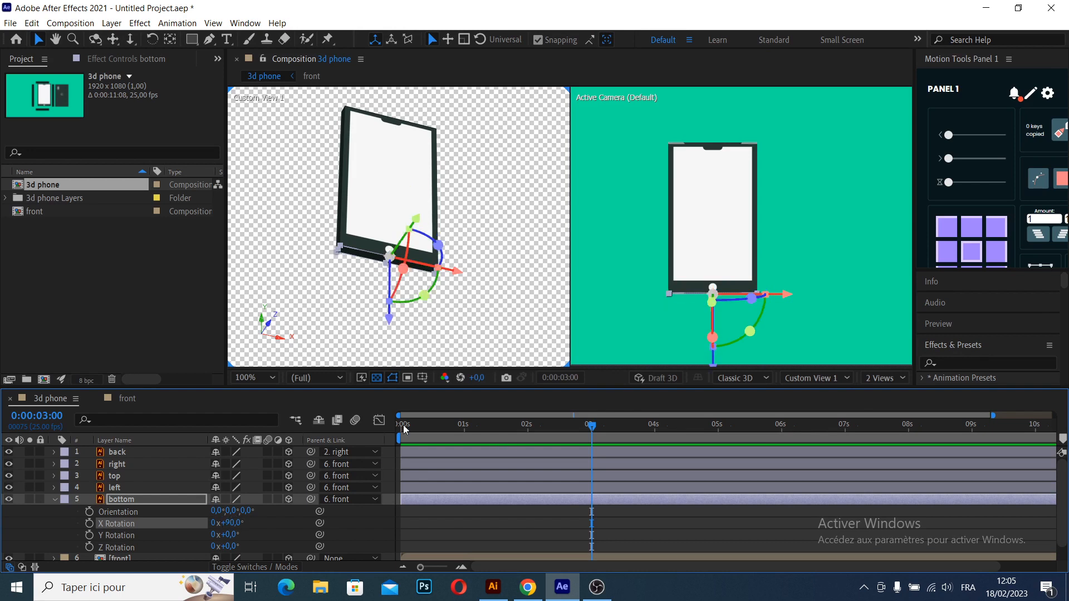
- Check the closed phone from behind, and switch the composition to a single view
left_click(498, 322)
left_click_drag(437, 284, 491, 250)
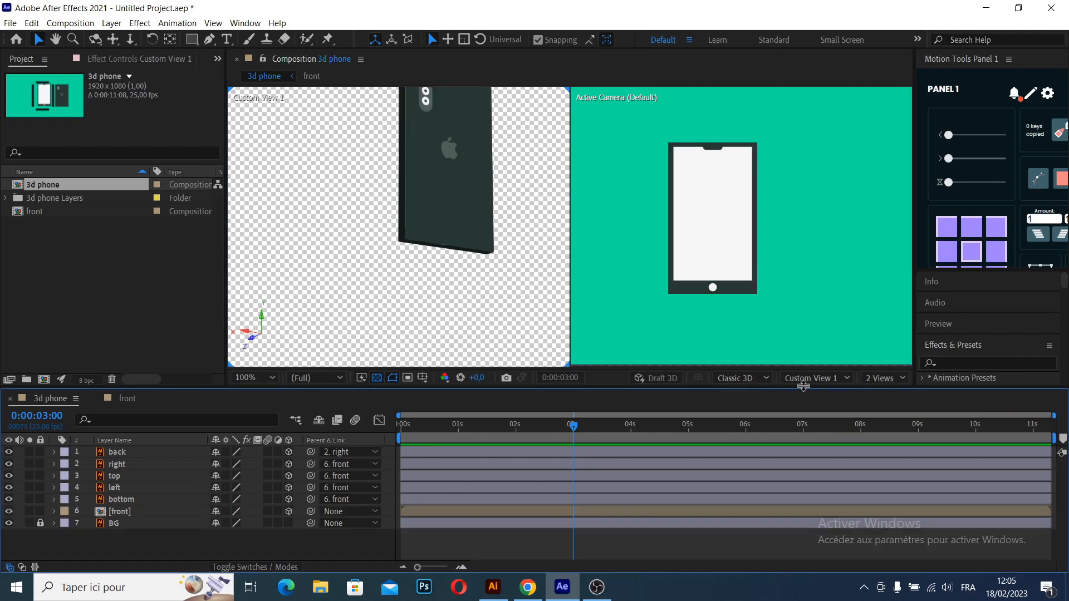
left_click(884, 378)
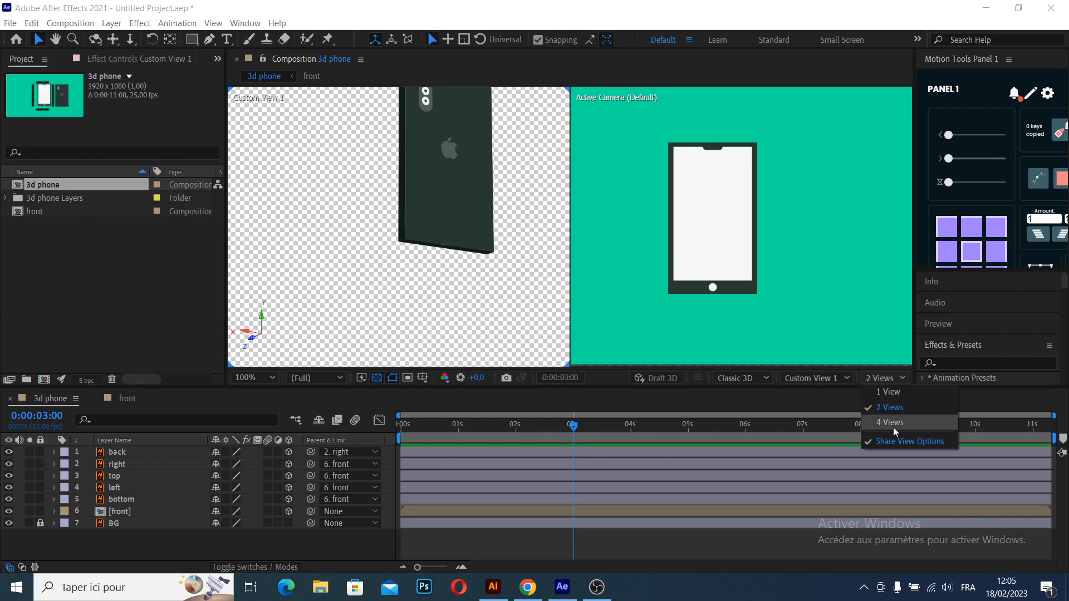
left_click(889, 392)
scroll(547, 263, "down", 2)
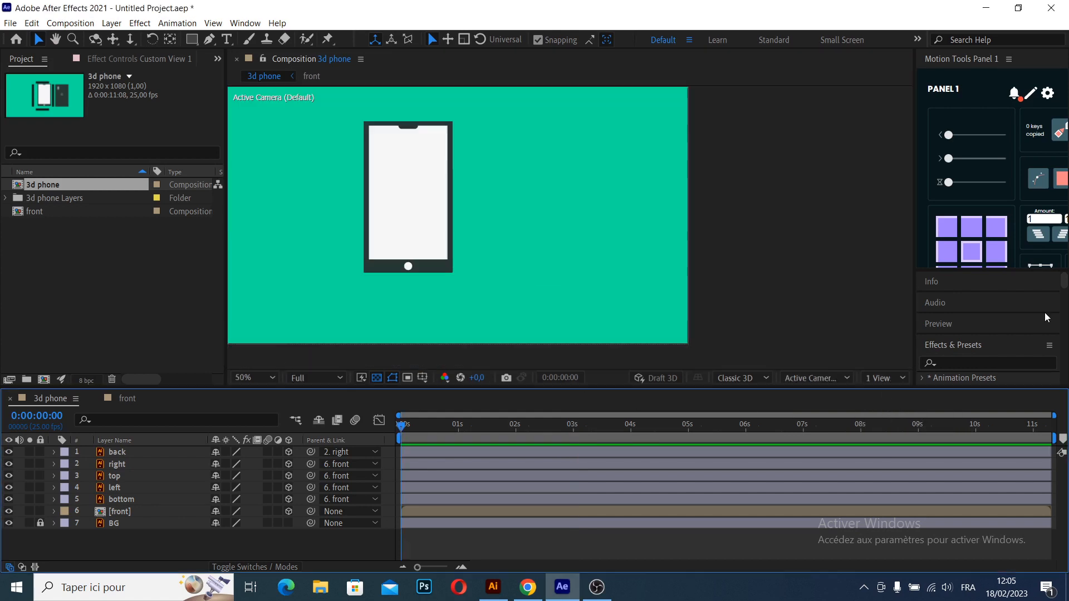
- Create a null object, turn off snapping and place the null near the centre of the phone
right_click(456, 542)
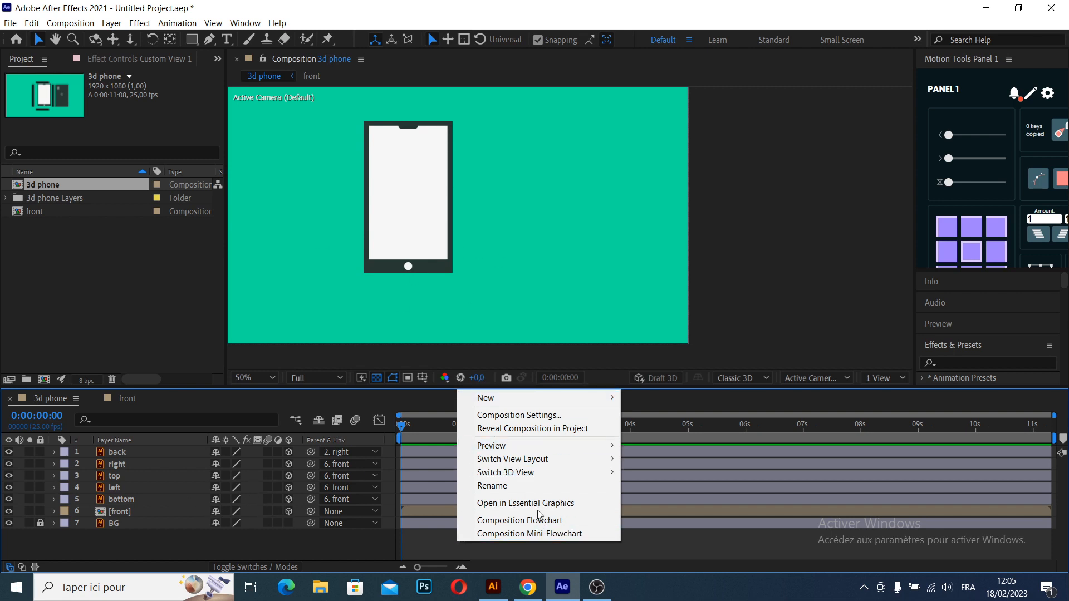
mouse_move(511, 398)
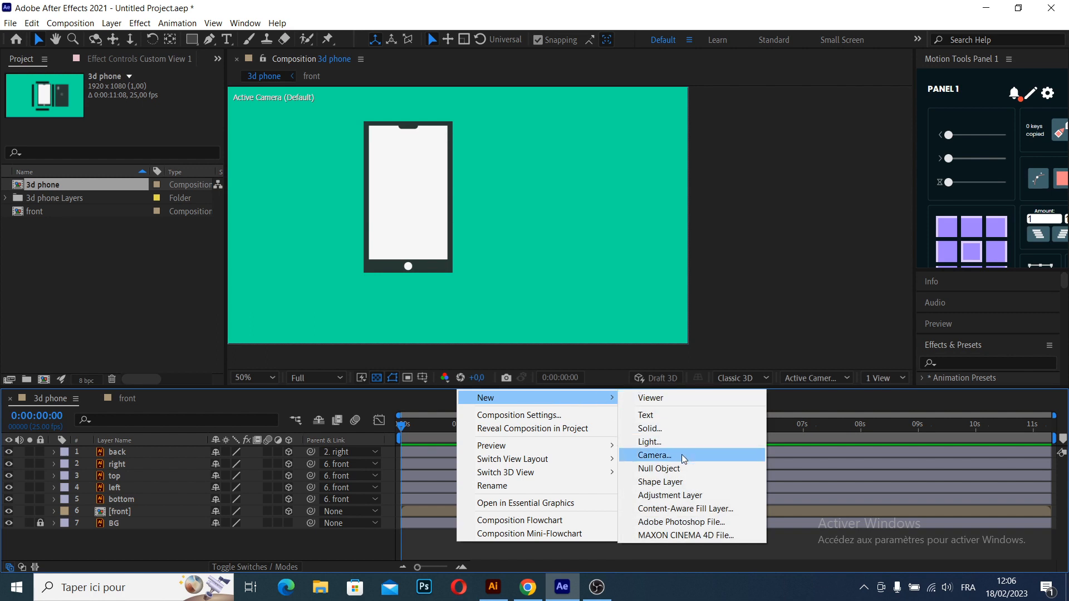
left_click(689, 470)
left_click(538, 40)
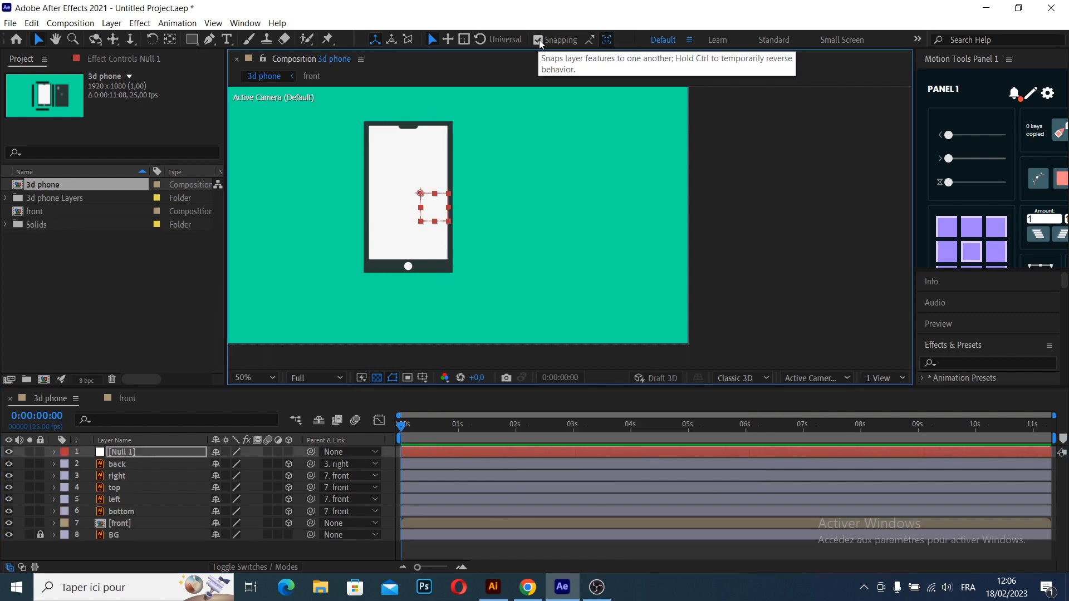
left_click_drag(417, 192, 409, 197)
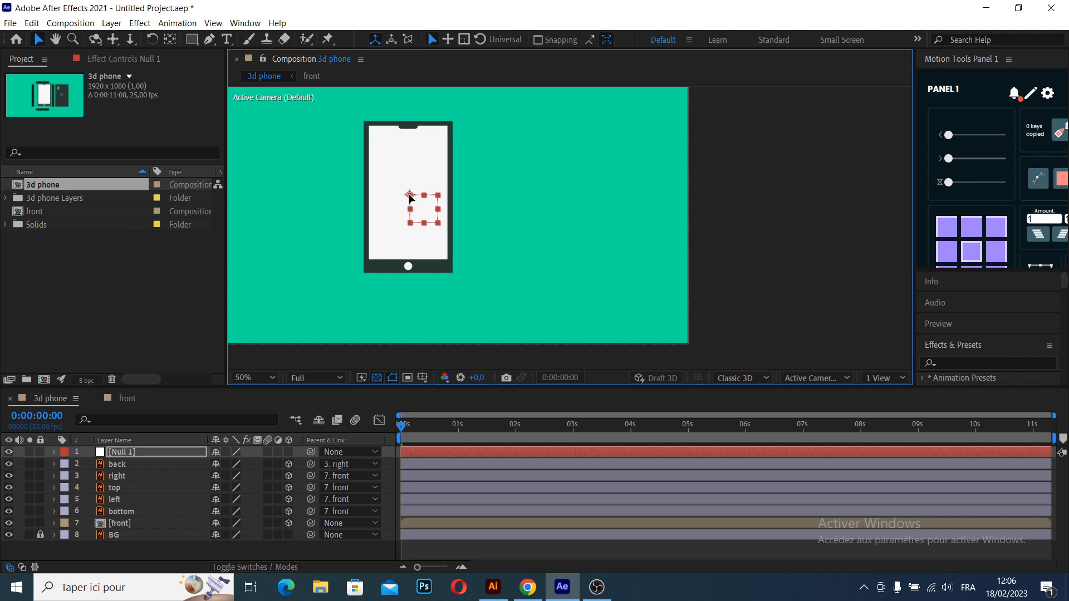
- Parent the front layer to the null
left_click(138, 545)
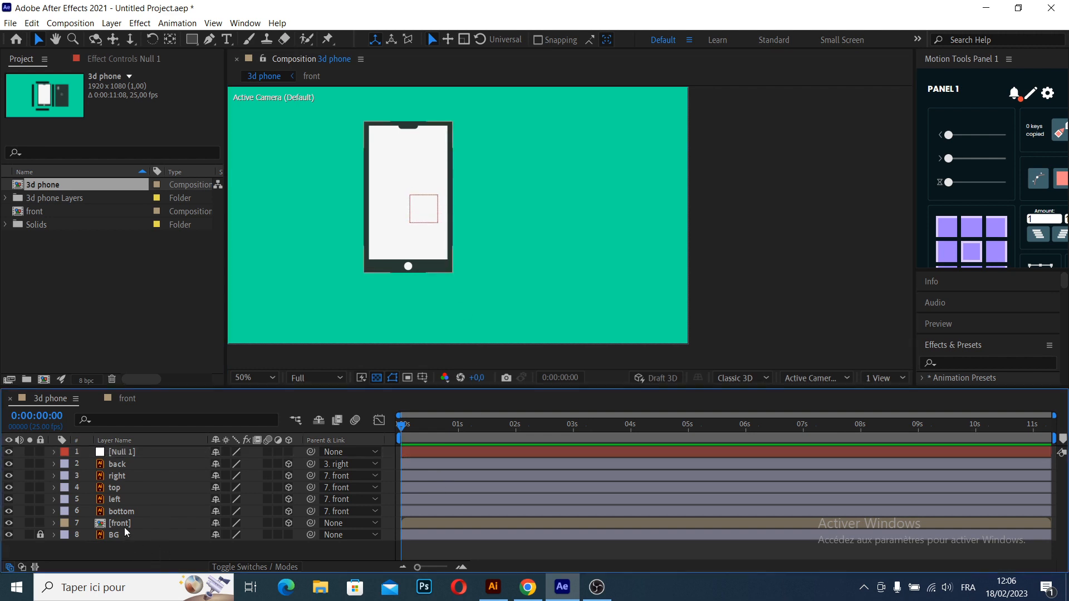
left_click(125, 526)
left_click_drag(311, 523, 145, 452)
left_click_drag(145, 452, 144, 452)
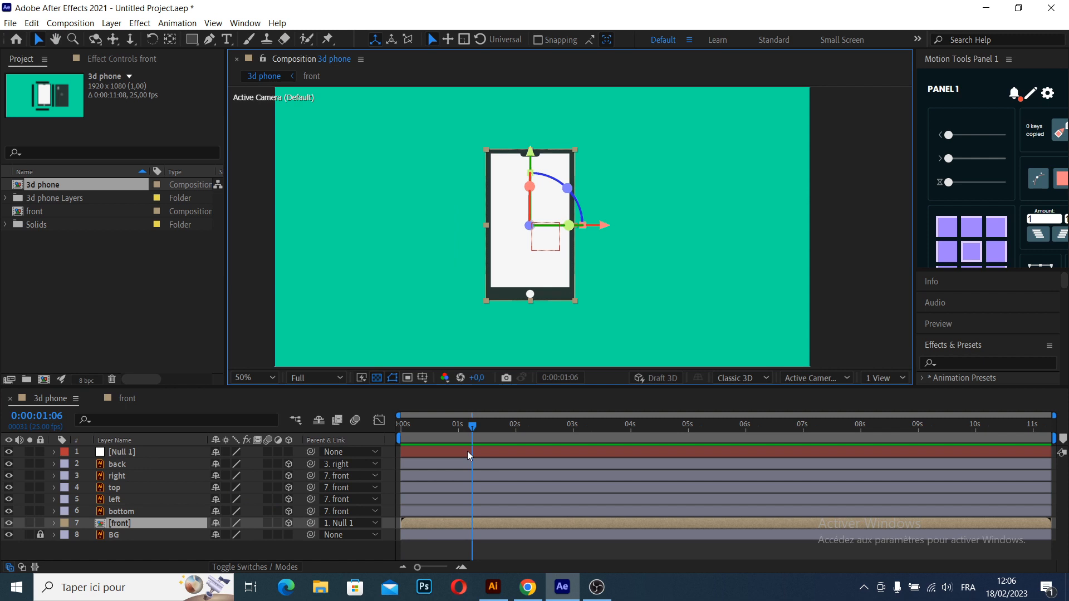
- Make the null a 3D layer and move it with the phone to about 966, 525 in the composition
left_click(467, 452)
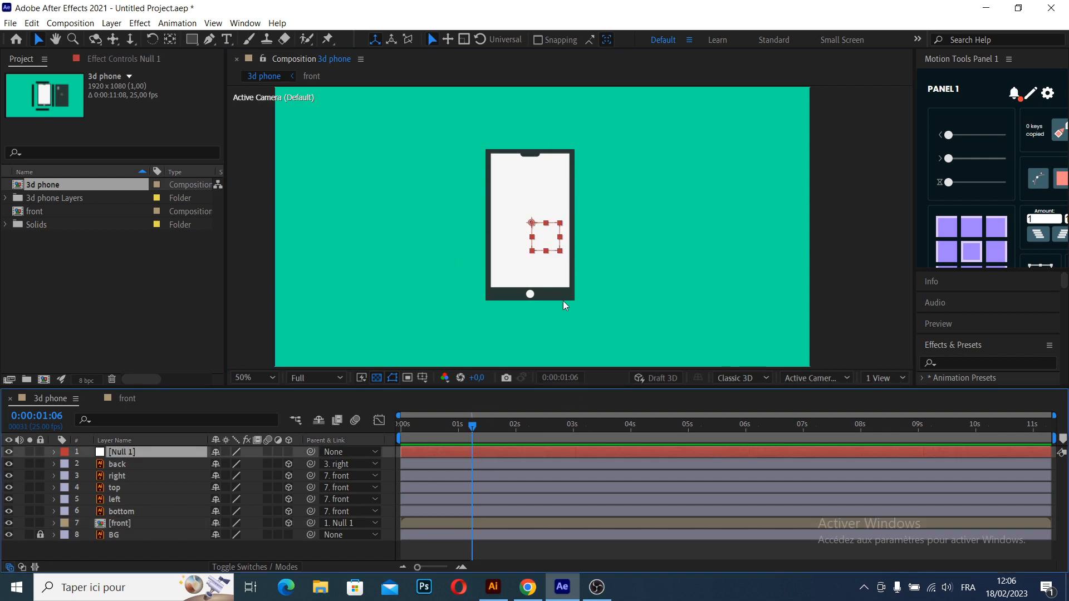
left_click_drag(533, 224, 545, 246)
scroll(546, 245, "down", 2)
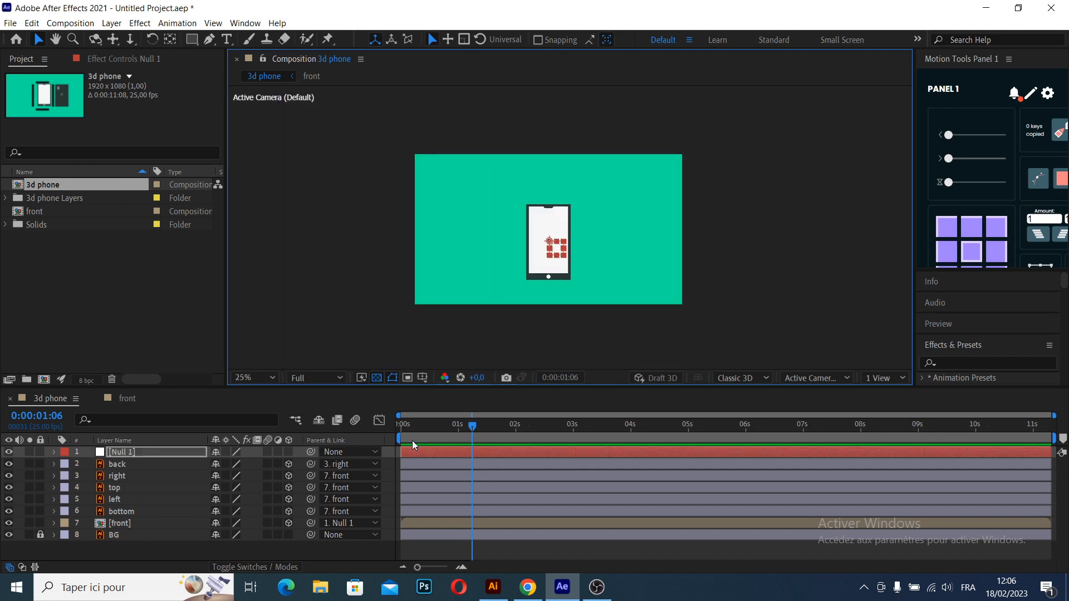
key("p")
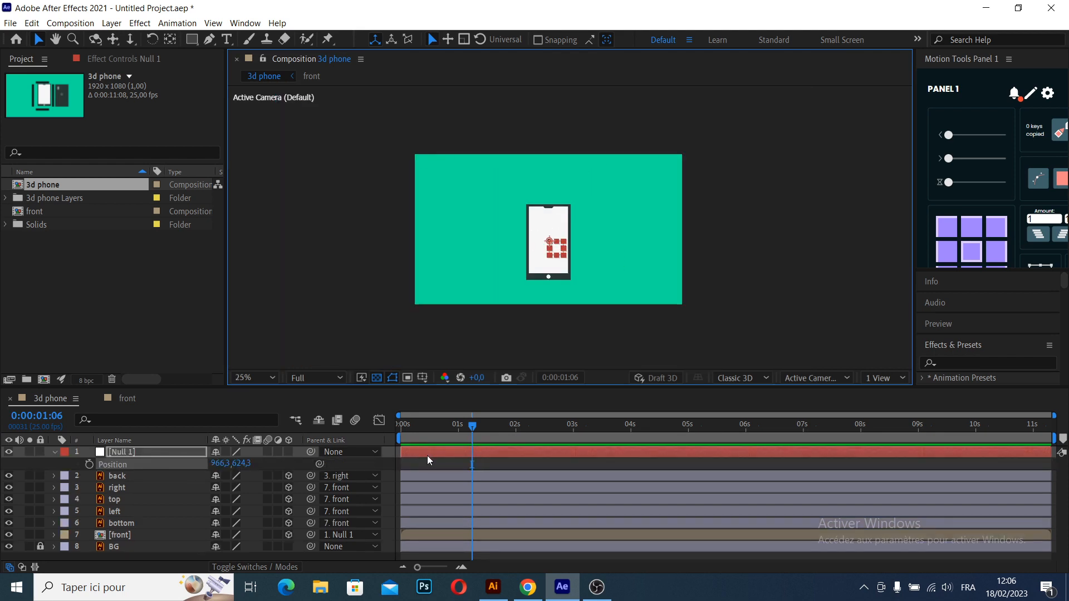
left_click(288, 451)
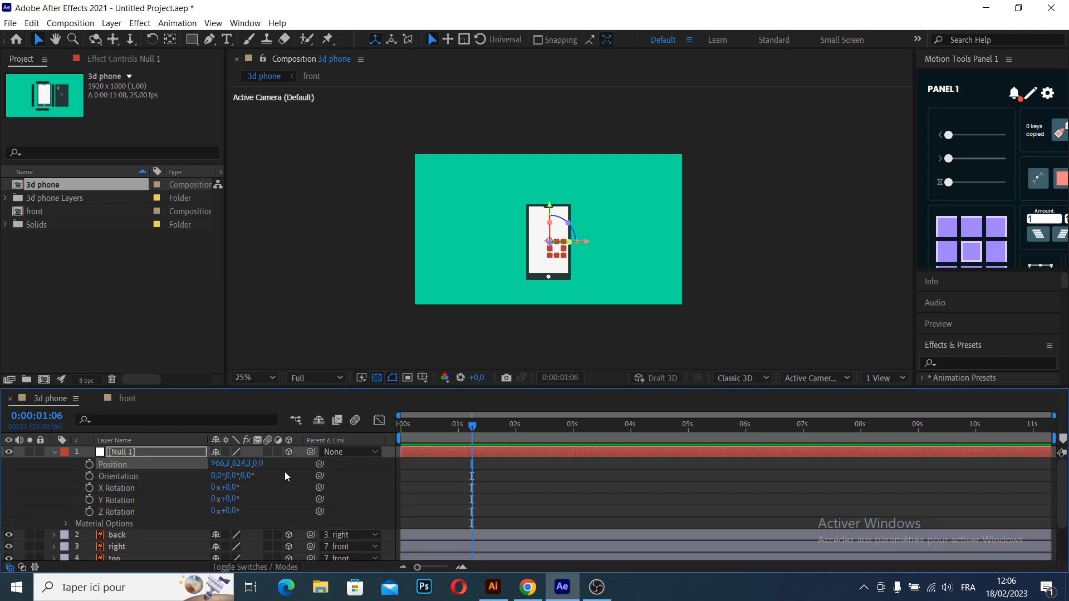
left_click_drag(472, 426, 497, 444)
left_click_drag(550, 206, 549, 192)
- Set keyframes for the null's Position and X, Y and Z Rotation at the 1-second mark
left_click_drag(498, 426, 459, 432)
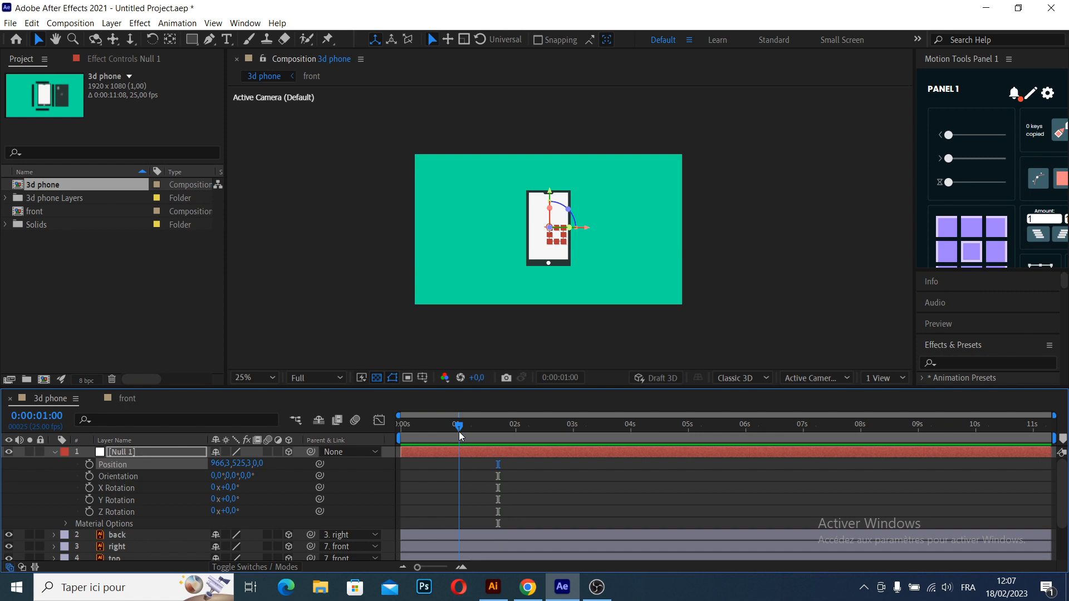
left_click(460, 567)
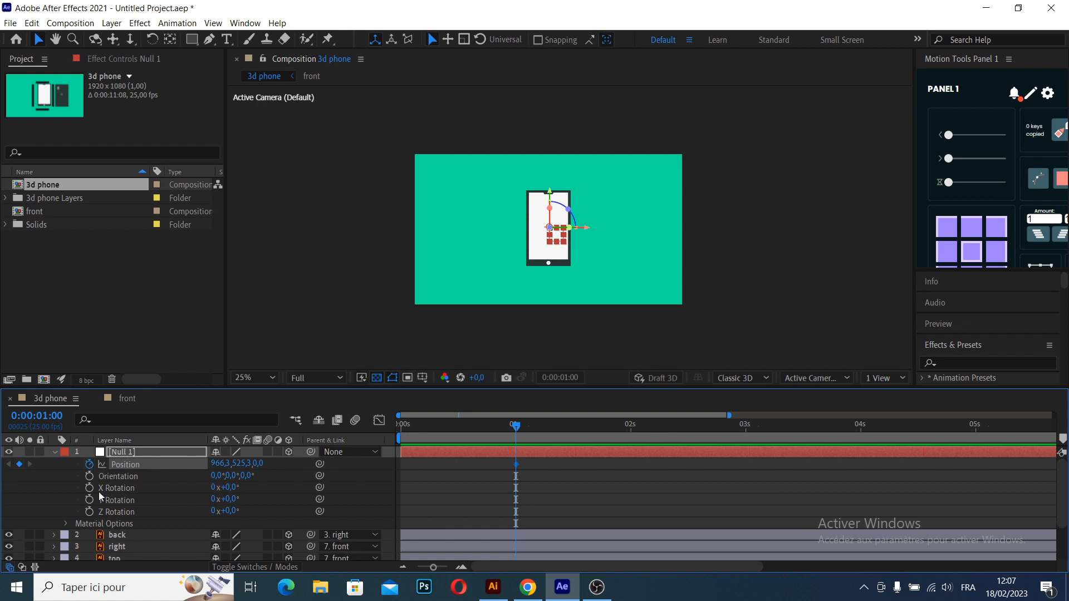
left_click_drag(89, 511, 90, 489)
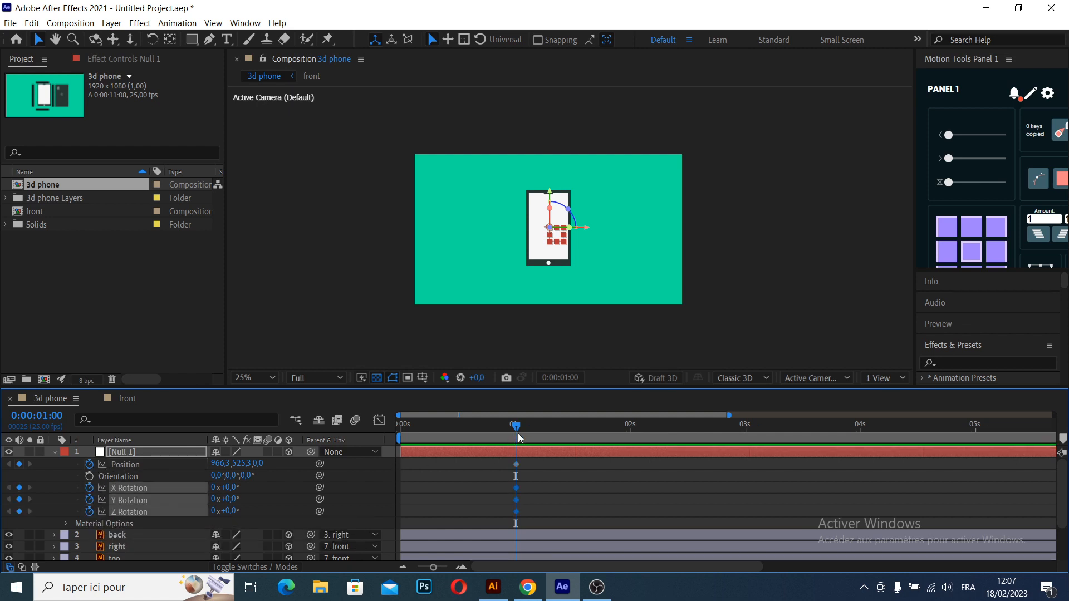
left_click(576, 466)
- At 0 seconds, move the null below the frame by setting its Y position to about 1520
left_click_drag(517, 424, 400, 427)
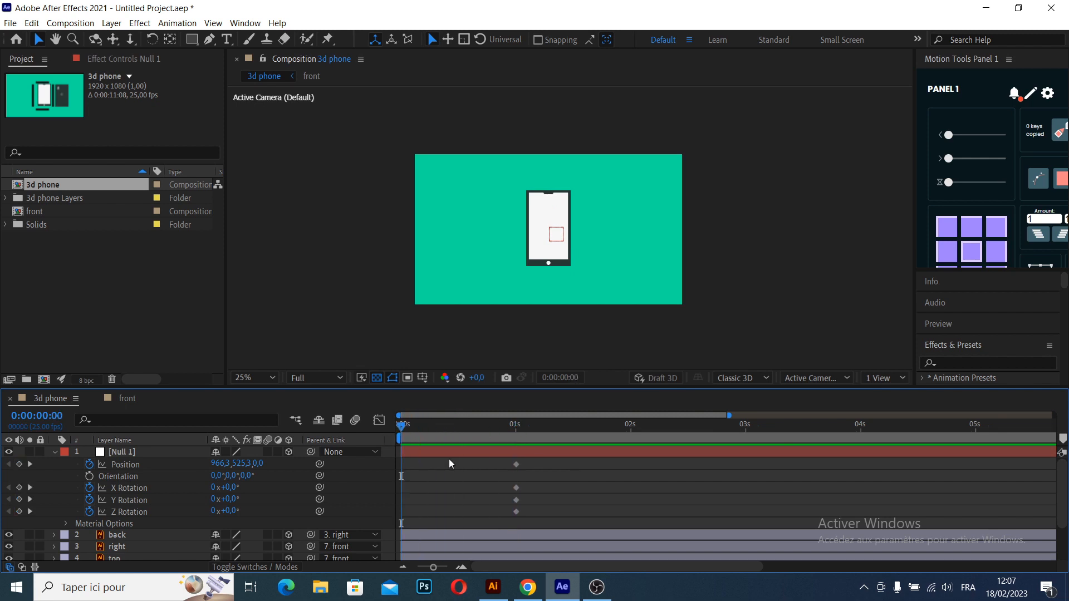
left_click(128, 469)
left_click_drag(240, 463, 921, 480)
mouse_move(400, 437)
left_mouse_down()
mouse_move(439, 442)
mouse_move(393, 442)
left_mouse_up()
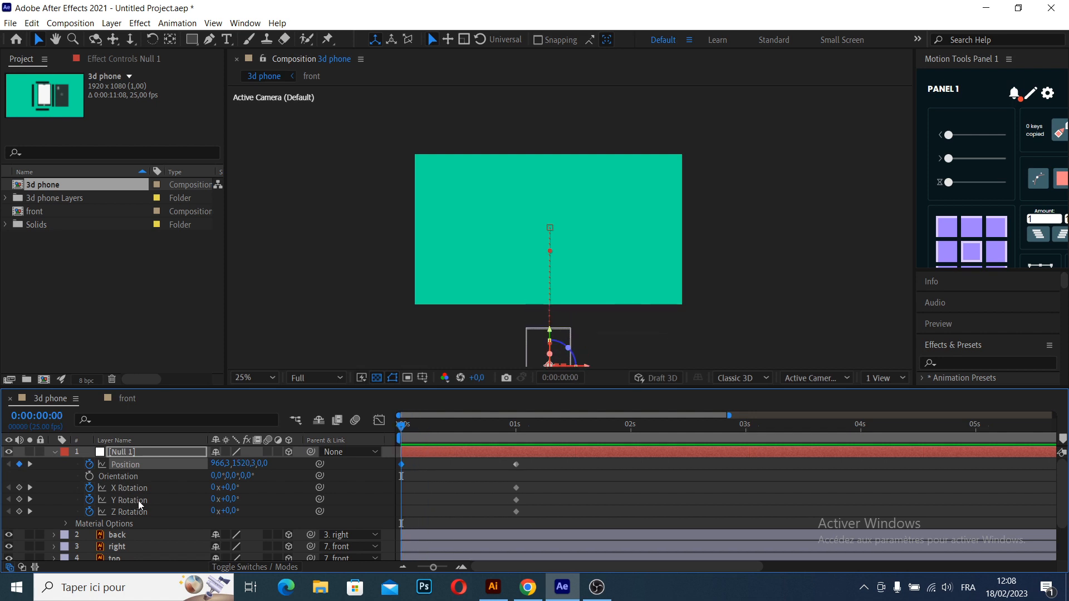
- Set the null's Y Rotation to -2 full turns at 0 seconds and play the animation
left_click(229, 499)
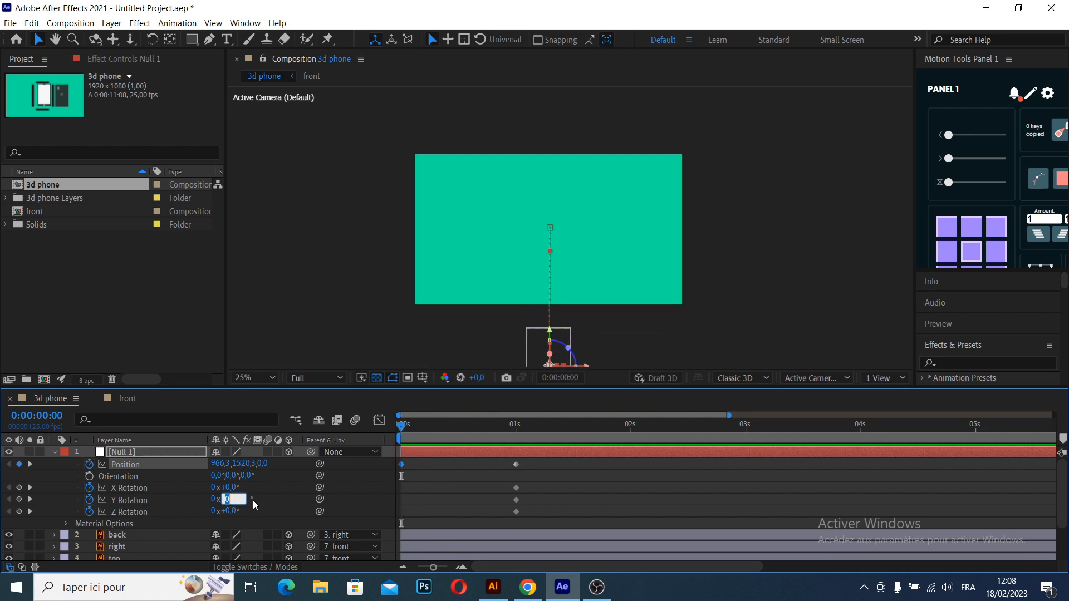
key("shift+Tab")
type("-2")
key("Return")
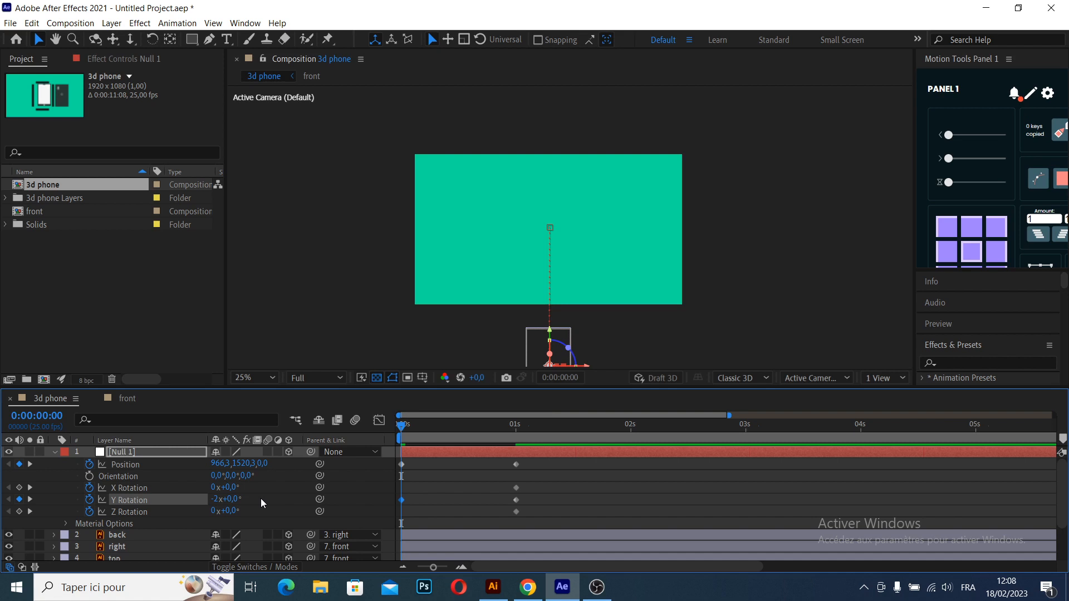
key("space")
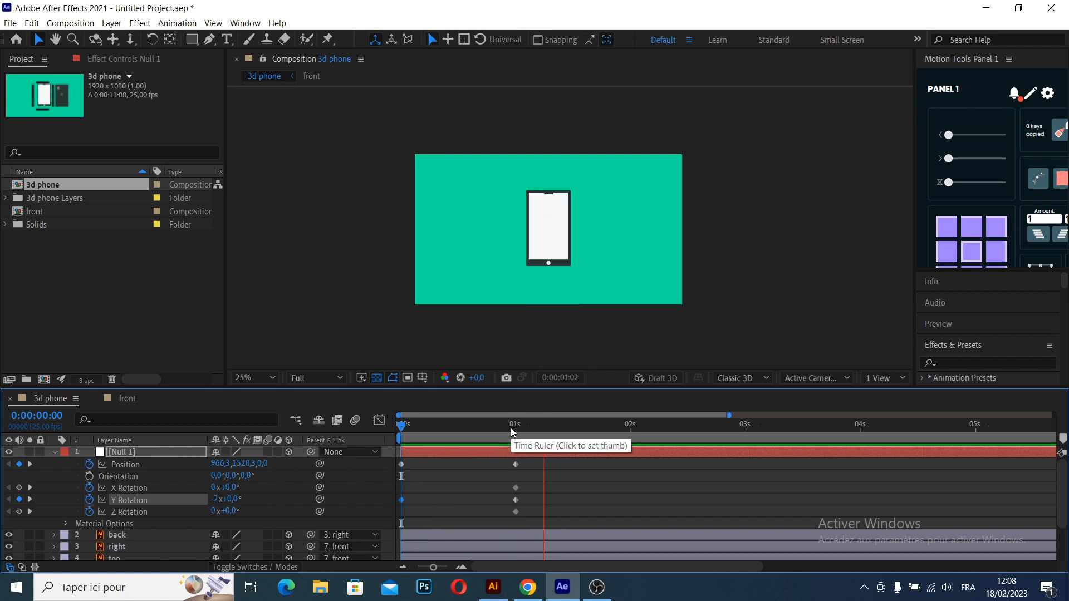
- Ease all of the null's Position and rotation keyframes with Motion Tools, and play the animation from the start
left_click_drag(548, 462, 398, 521)
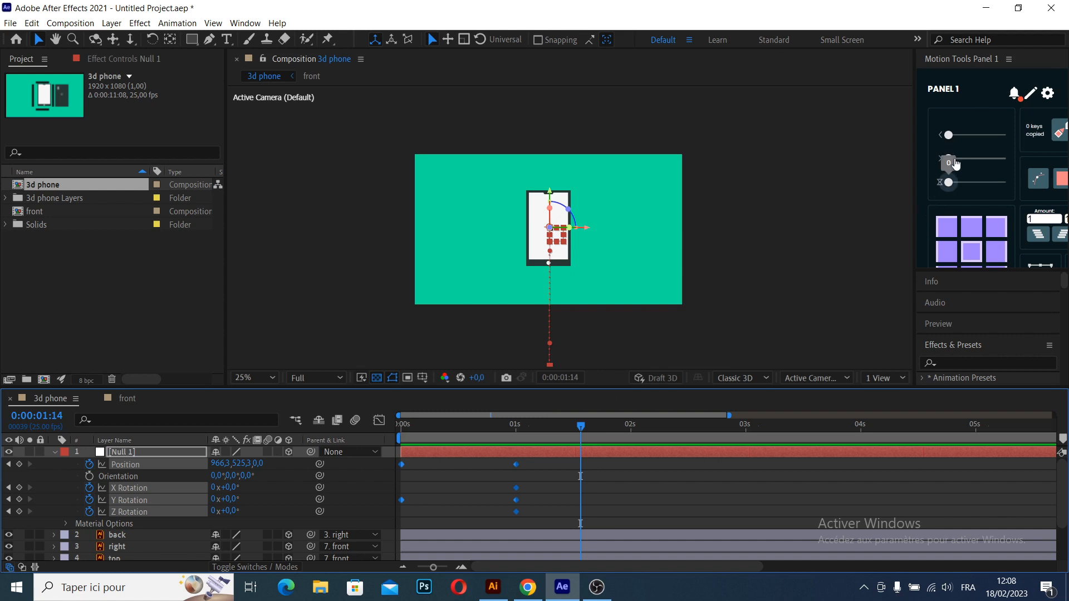
left_click_drag(948, 158, 994, 158)
left_click_drag(535, 426, 398, 430)
key("space")
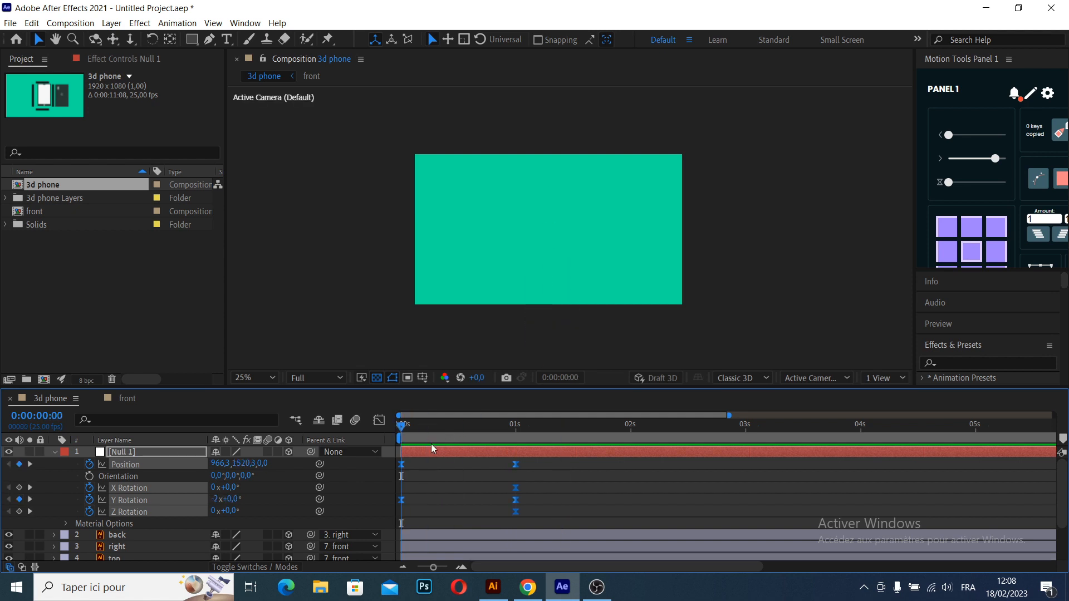
key("space")
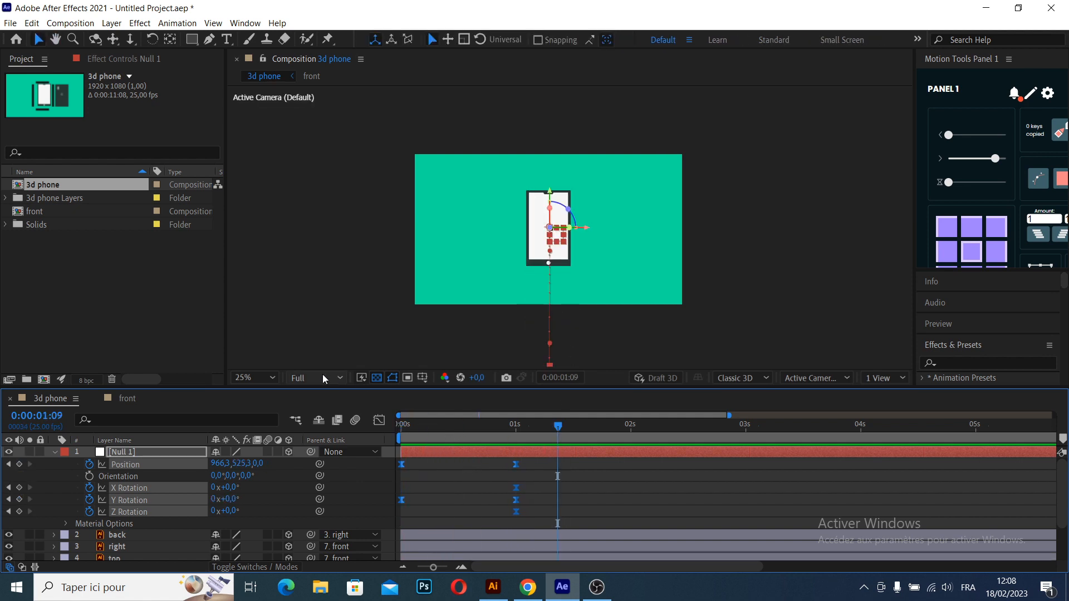
left_click(299, 377)
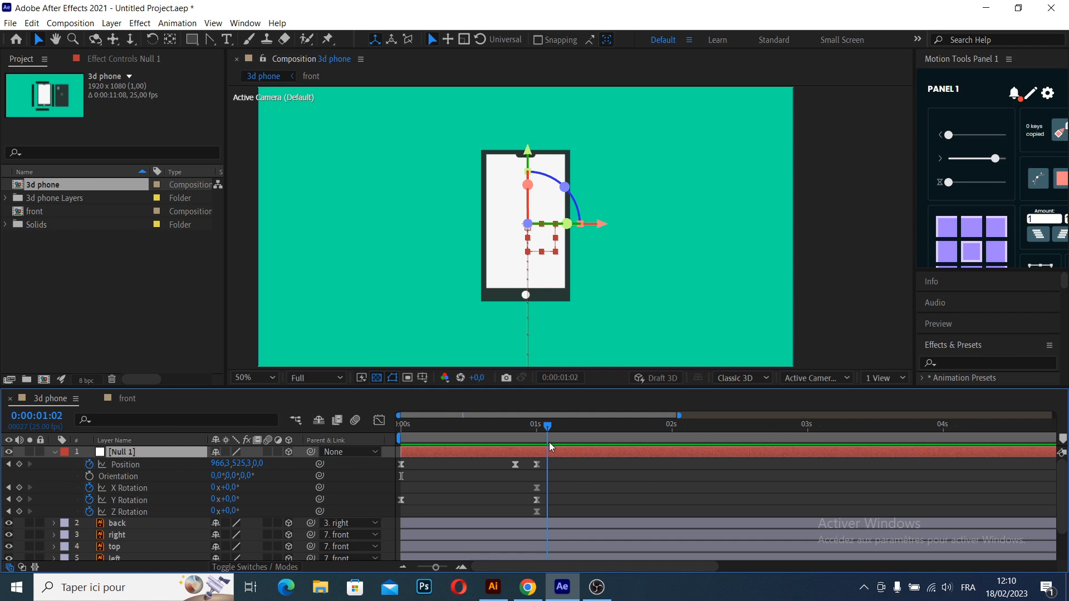
- Set the null's X Rotation to -19° at 0:00:01:15 and play the animation from the start
left_click_drag(559, 450, 618, 449)
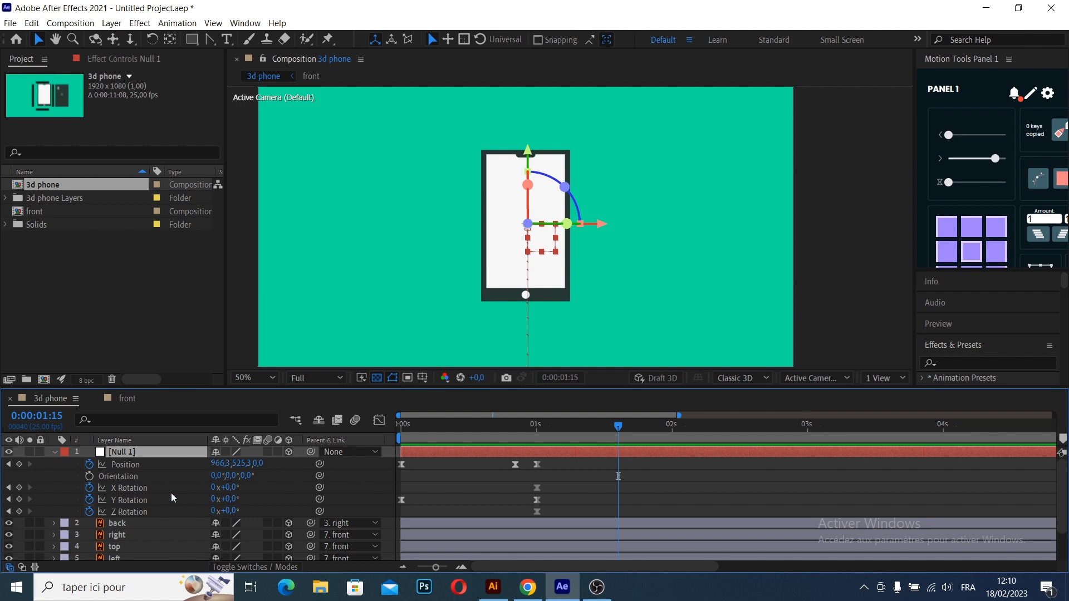
left_click_drag(230, 488, 221, 497)
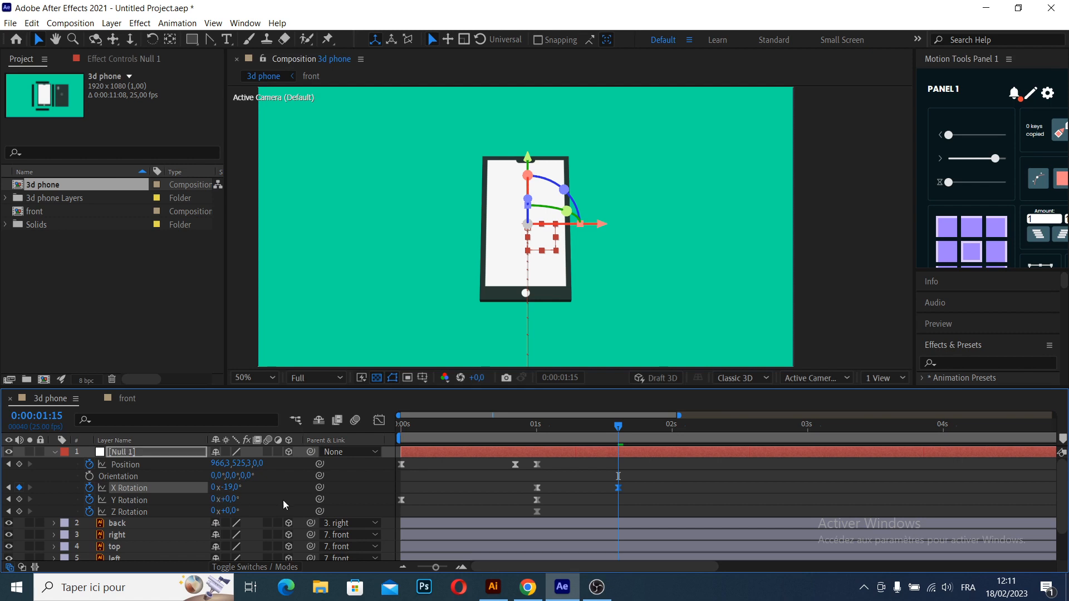
left_click_drag(618, 426, 346, 436)
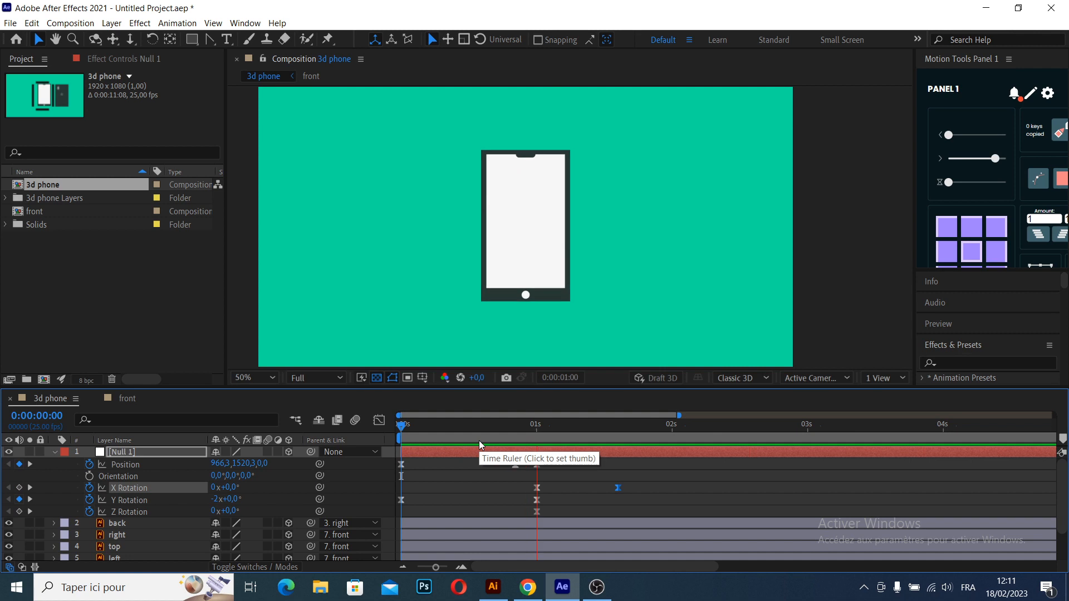
left_click_drag(577, 425, 489, 433)
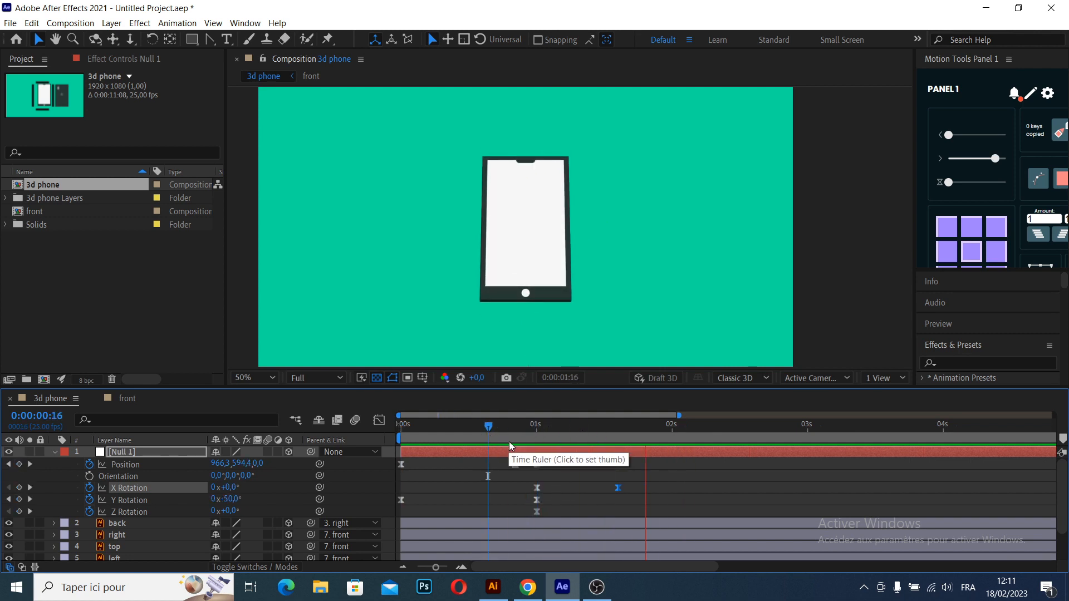
key("space")
- Ease the null's two X Rotation keyframes with the Motion Tools easing slider and preview the tilt
left_click_drag(641, 483, 532, 494)
left_click_drag(994, 159, 982, 158)
left_click(513, 427)
key("space")
left_click(580, 426)
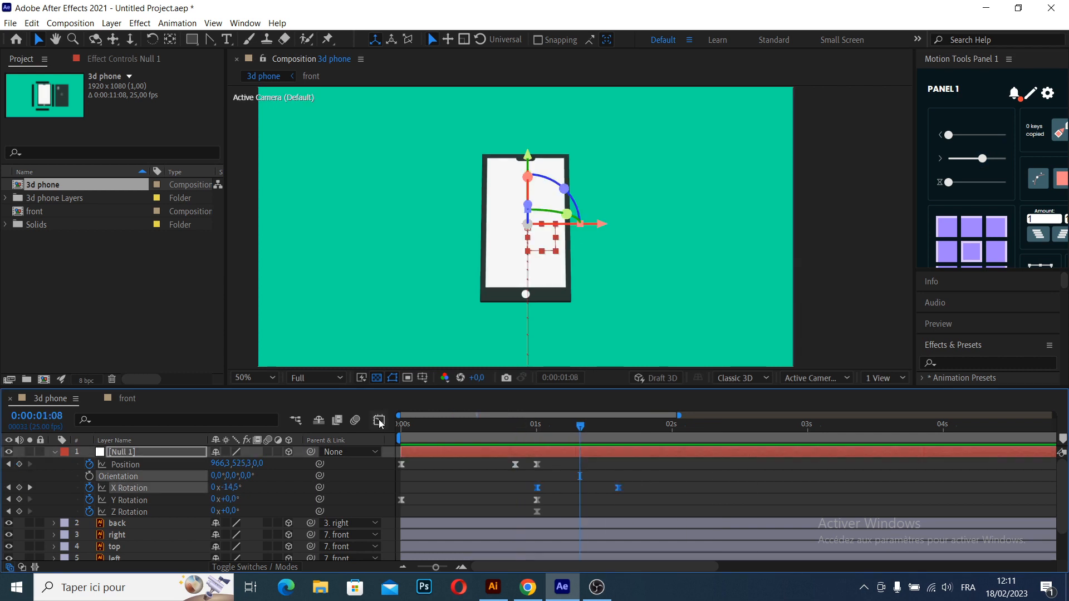
- Reshape the easing curve of the null's X Rotation in the graph editor and play the result
left_click(379, 421)
right_click(592, 496)
left_click(655, 384)
left_click_drag(570, 532, 595, 532)
left_click_drag(551, 452, 585, 452)
left_click(523, 427)
key("space")
left_click(379, 421)
- Move the null's last X Rotation keyframe to about 2 seconds and play the animation from the start
left_click_drag(618, 488, 667, 489)
key("n")
left_click_drag(576, 430, 511, 431)
key("space")
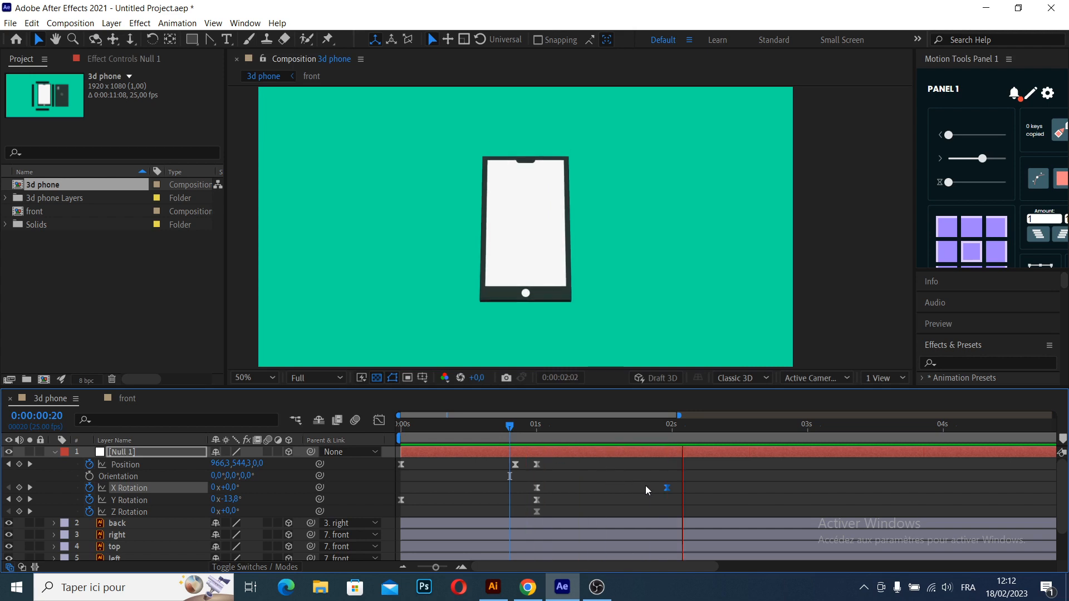
key("Home")
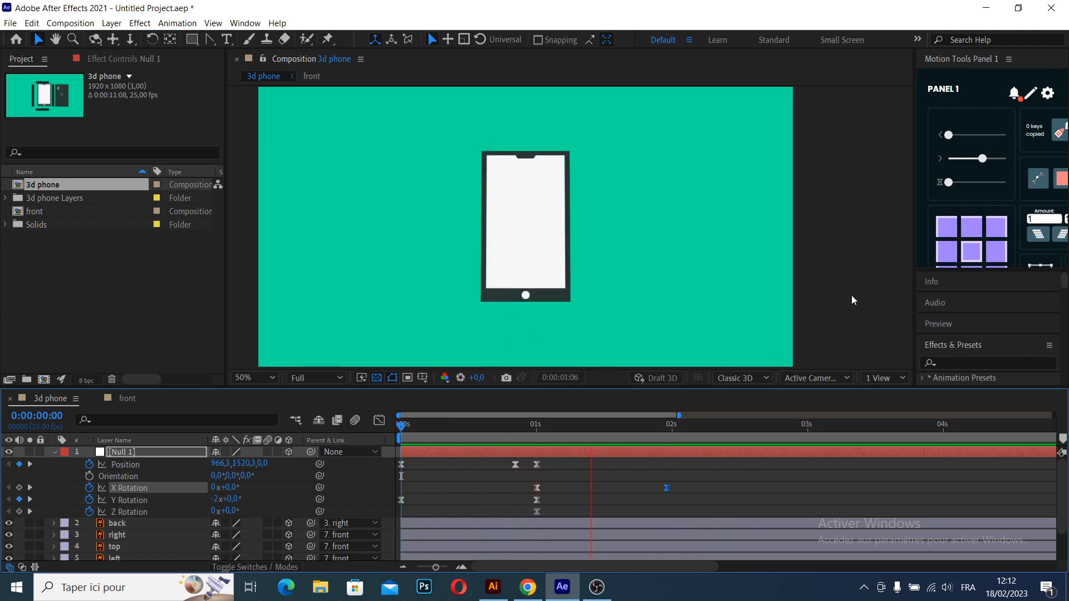
key("space")
left_click_drag(850, 299, 873, 285)
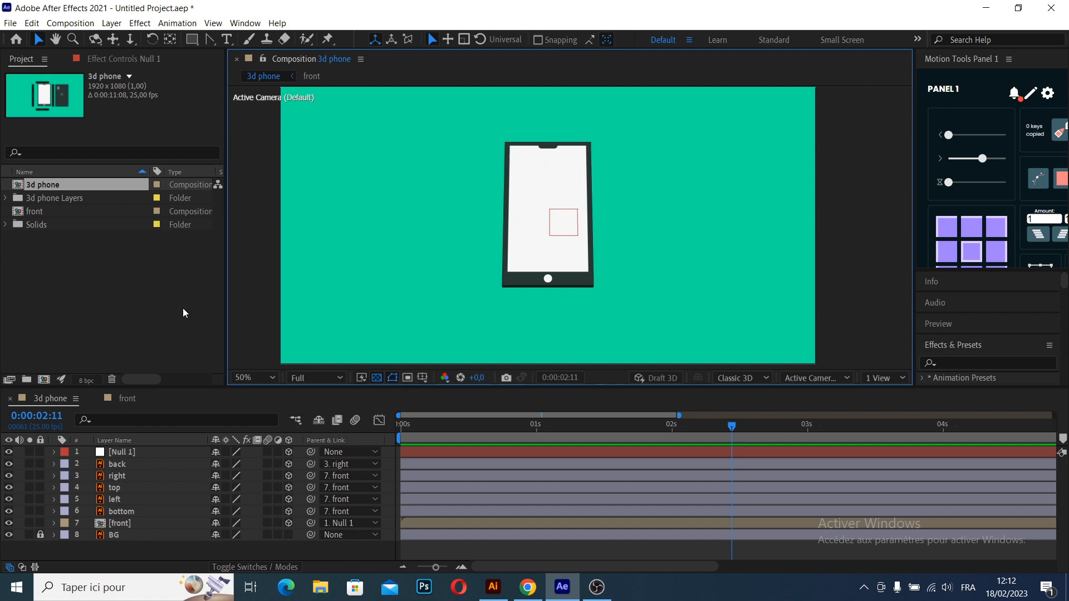
- Import the No Copyright Pubg Gameplay video from the videos folder on drive D
double_click(63, 284)
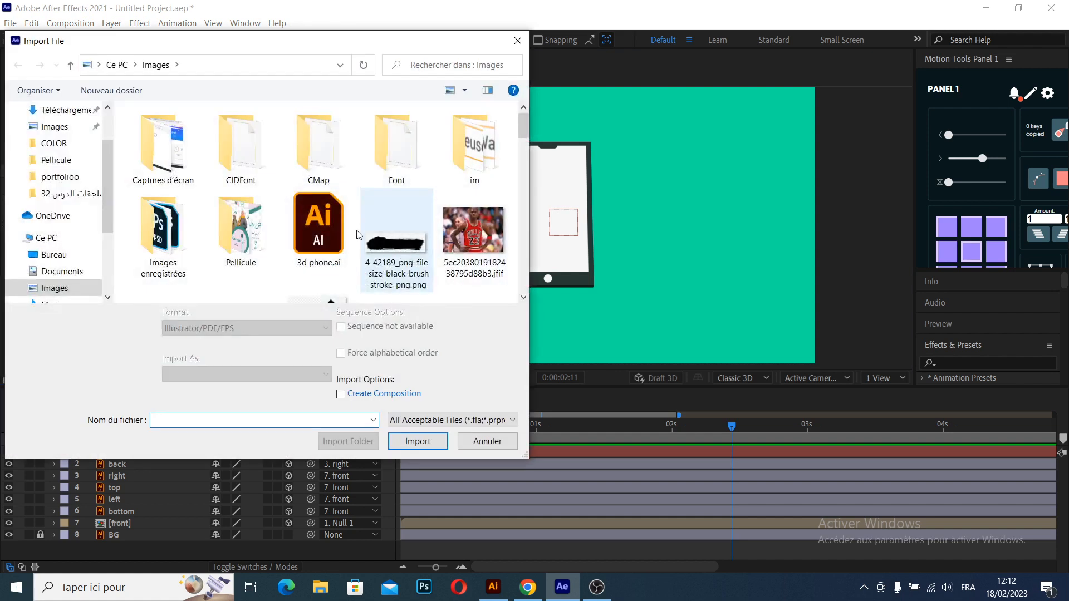
left_click_drag(525, 132, 525, 245)
scroll(67, 240, "down", 5)
left_click(71, 265)
scroll(227, 227, "down", 5)
double_click(167, 261)
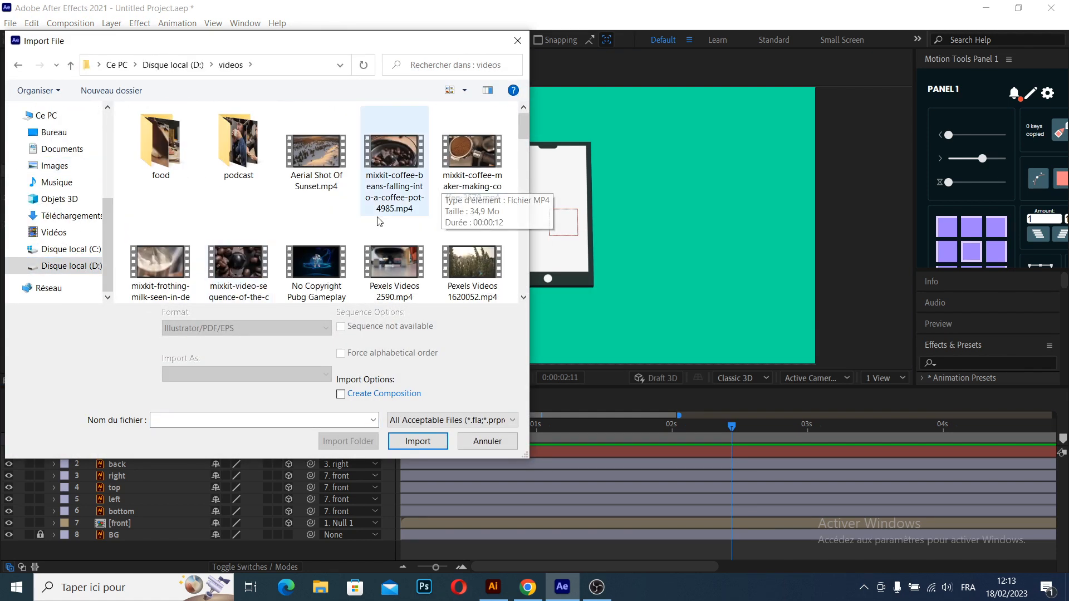
double_click(316, 226)
- Place the gameplay video between the copy and front layers of the front composition and fit it to the composition size
left_click(114, 304)
left_click(128, 399)
left_click(486, 452)
left_click_drag(473, 426, 408, 429)
left_click_drag(84, 225, 187, 457)
right_click(151, 463)
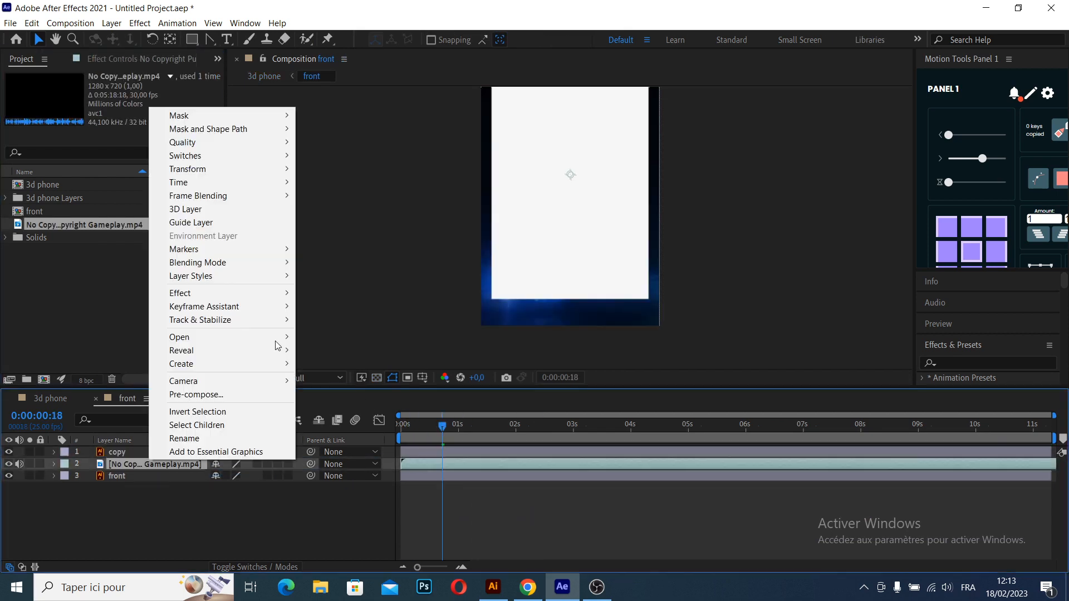
mouse_move(234, 169)
left_click(462, 327)
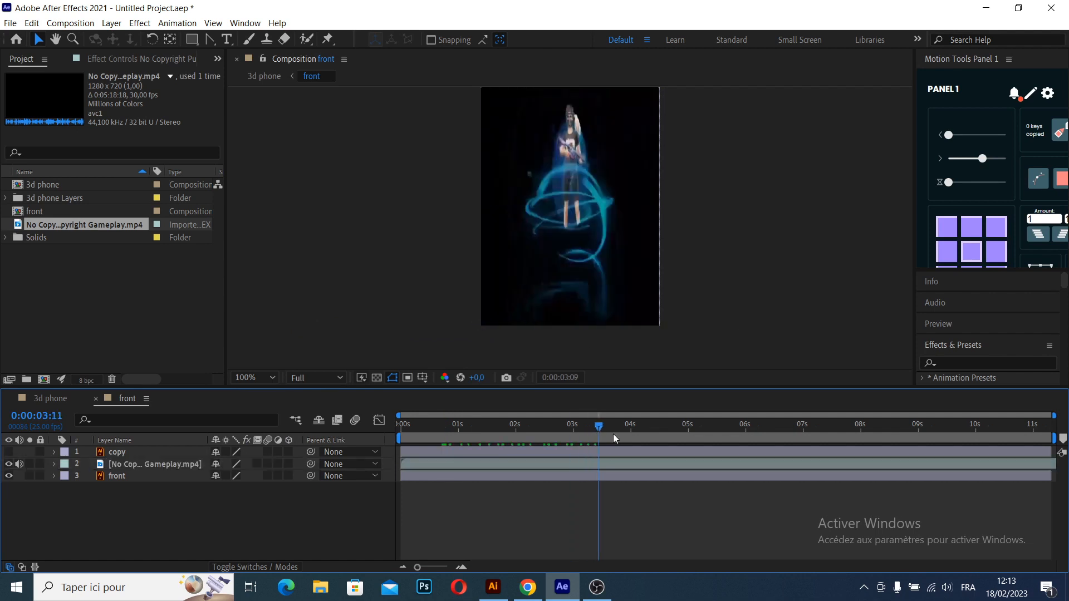
- Trim the gameplay video to about 5 seconds, set its track matte to Alpha Matte "copy" and check the phone screen
left_click_drag(612, 433, 472, 429)
left_click(449, 452)
left_click(121, 462)
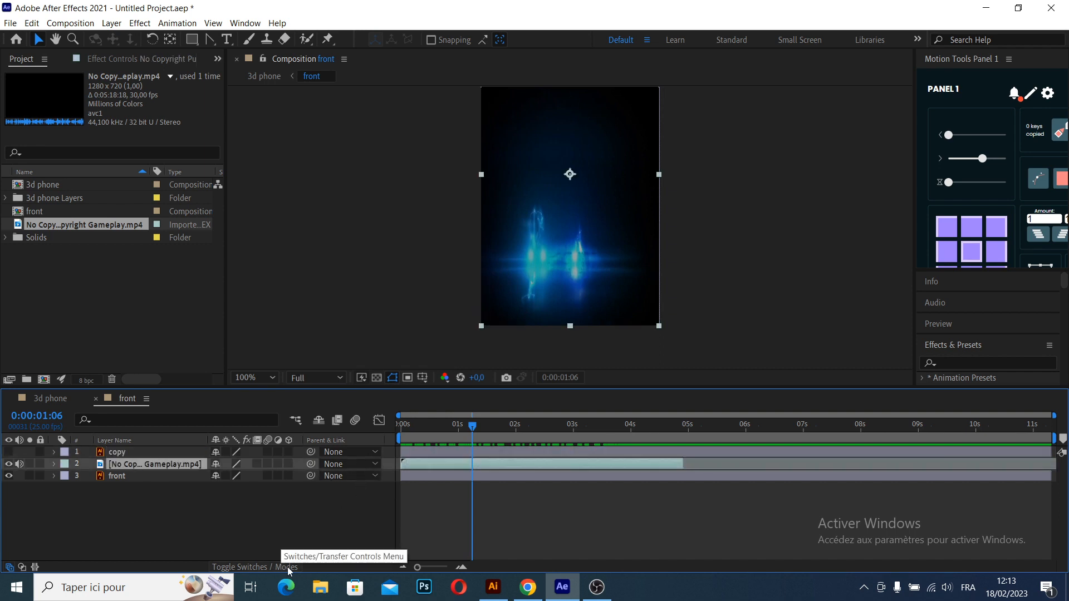
left_click(283, 568)
left_click(299, 464)
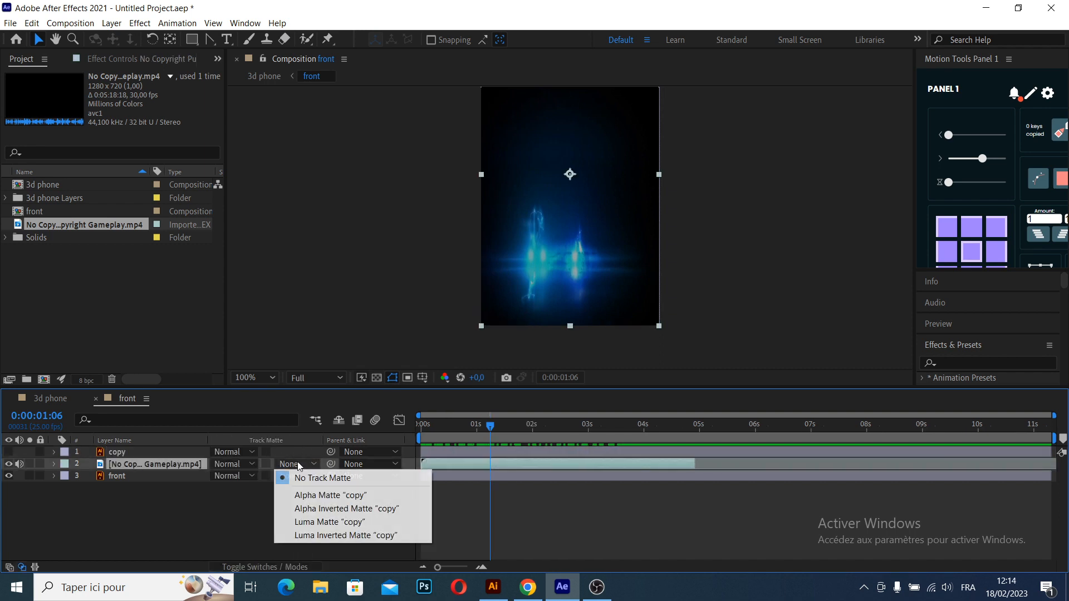
left_click(330, 500)
left_click_drag(720, 230, 701, 289)
left_click(707, 133)
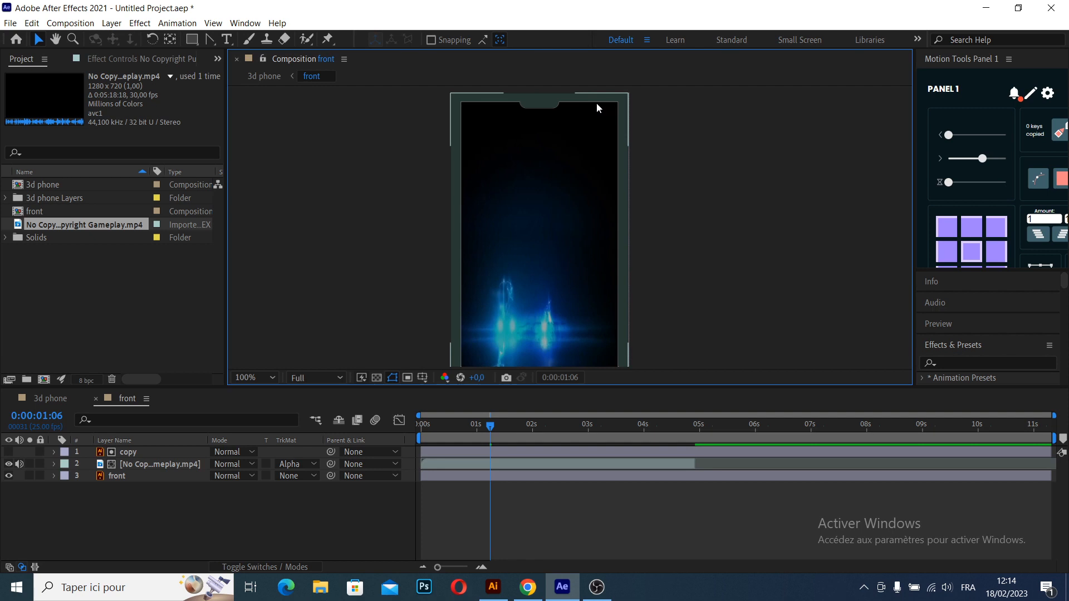
left_click_drag(562, 284, 547, 317)
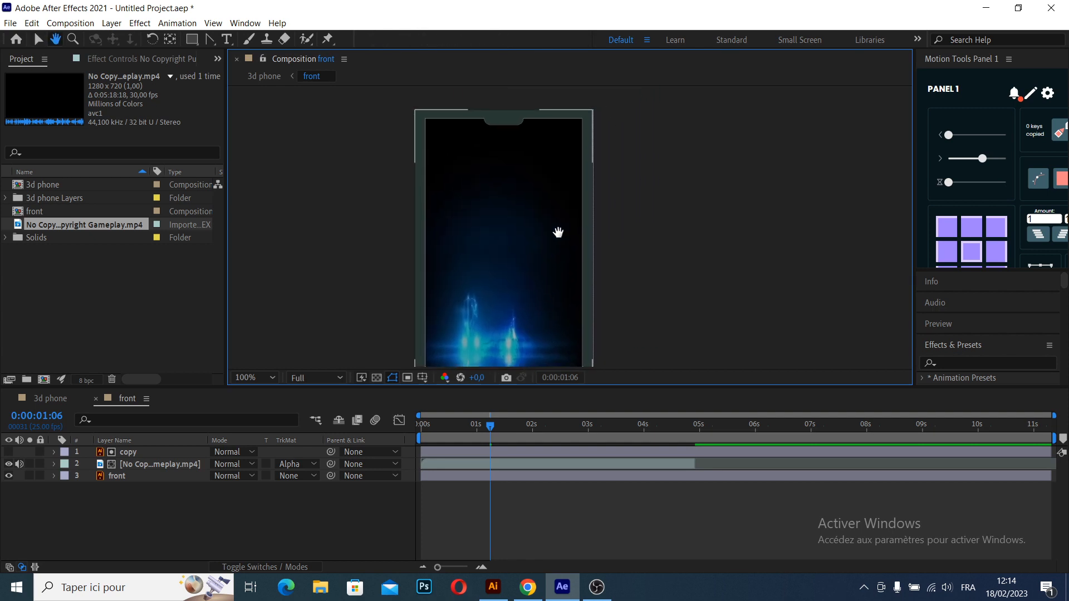
left_click(139, 452)
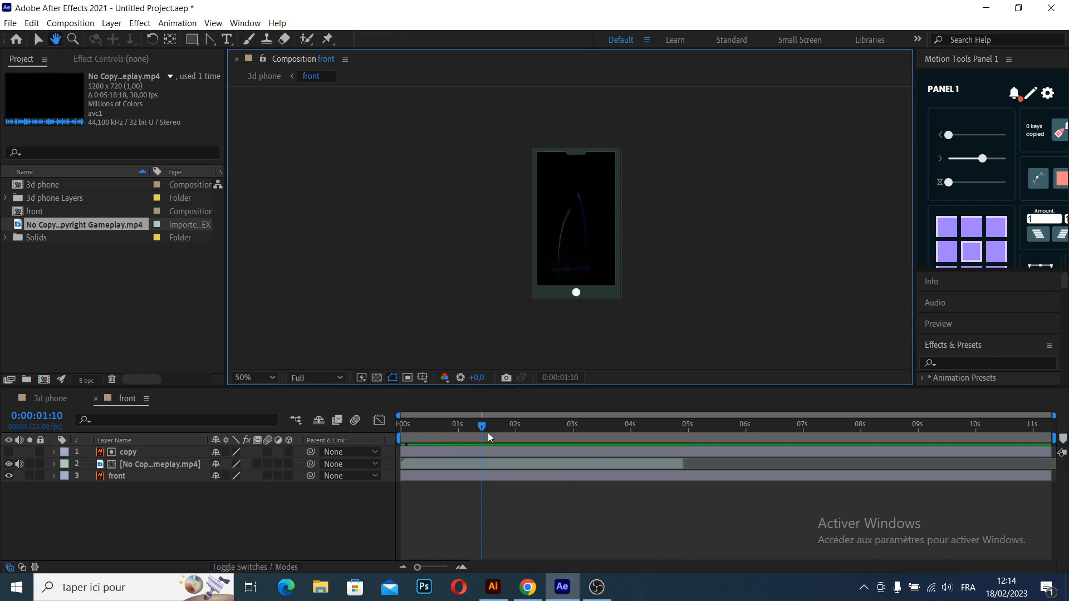
left_click_drag(488, 427, 425, 426)
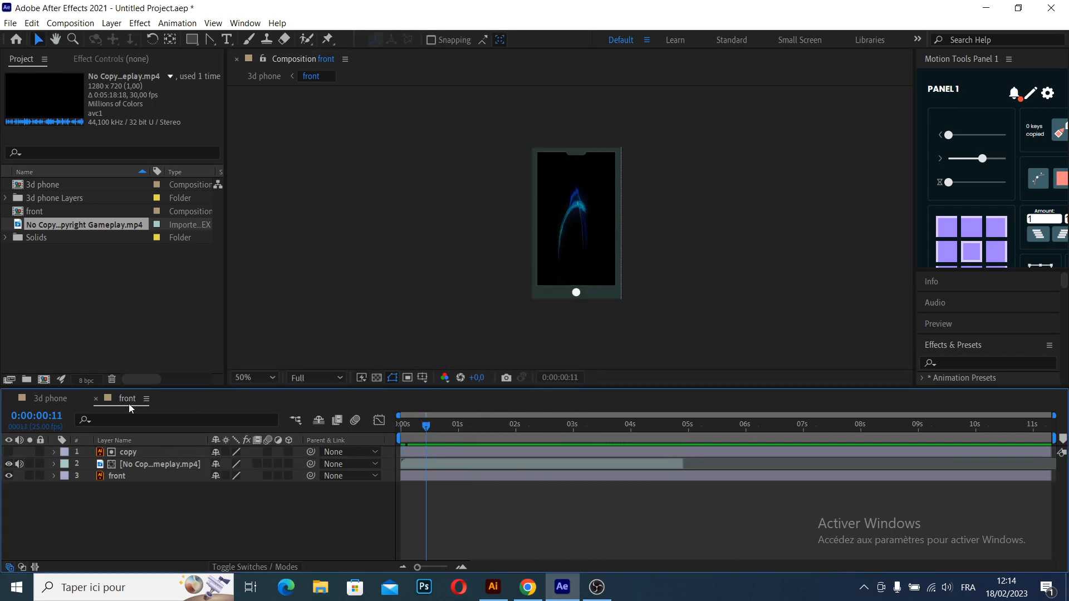
- Play the 3d phone composition from the start and mute the front layer's audio
left_click(39, 399)
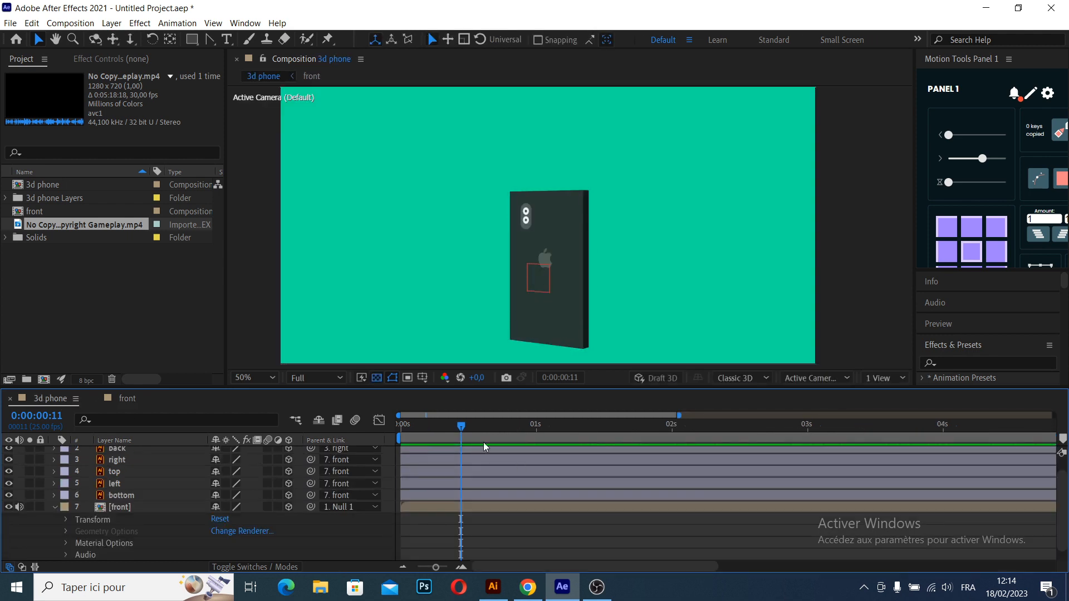
left_click_drag(467, 427, 378, 434)
key("space")
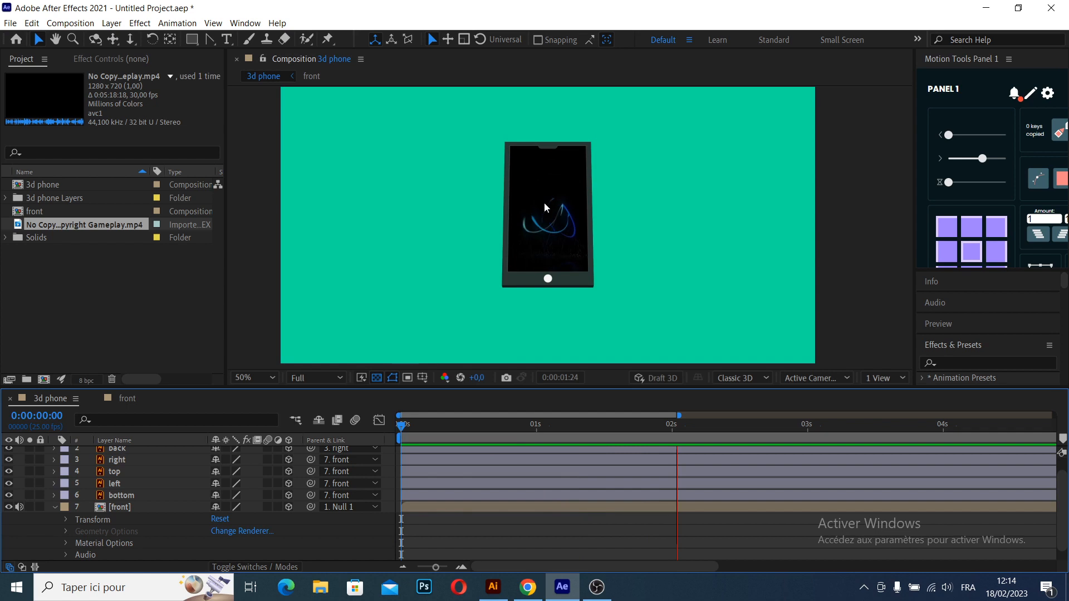
key("space")
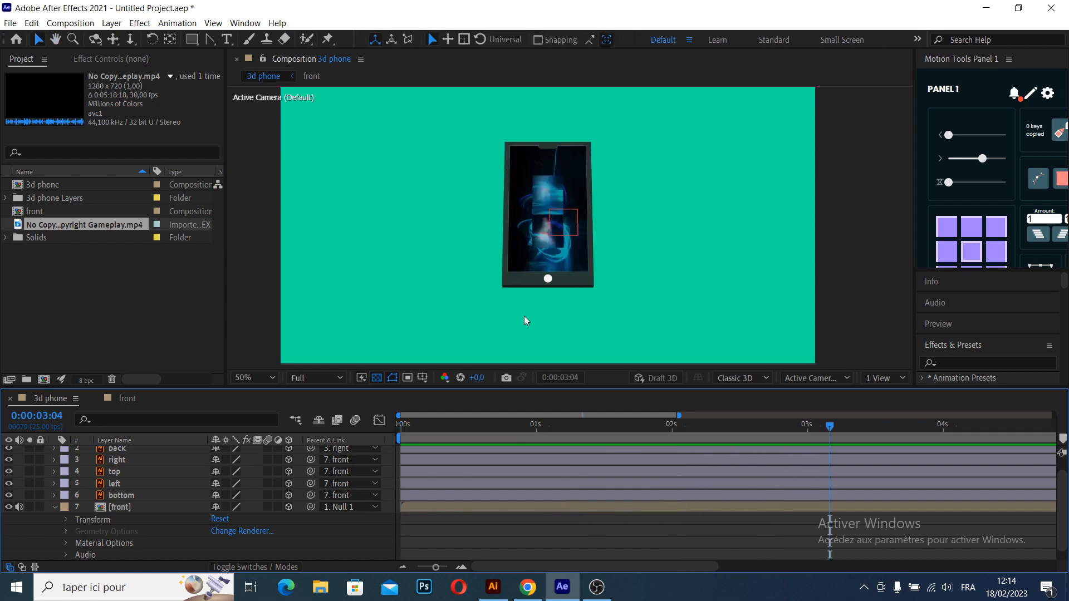
left_click(19, 506)
key("space")
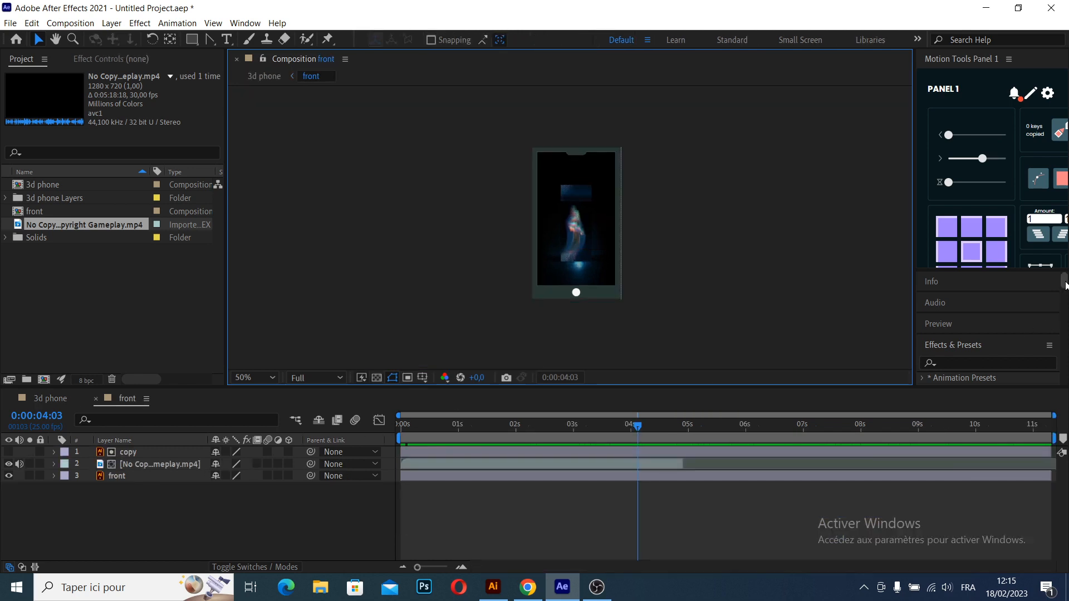
- Find the CC Light Sweep effect and apply it to the front layer in the 3d phone composition
left_click_drag(1066, 286, 1065, 291)
left_click(967, 299)
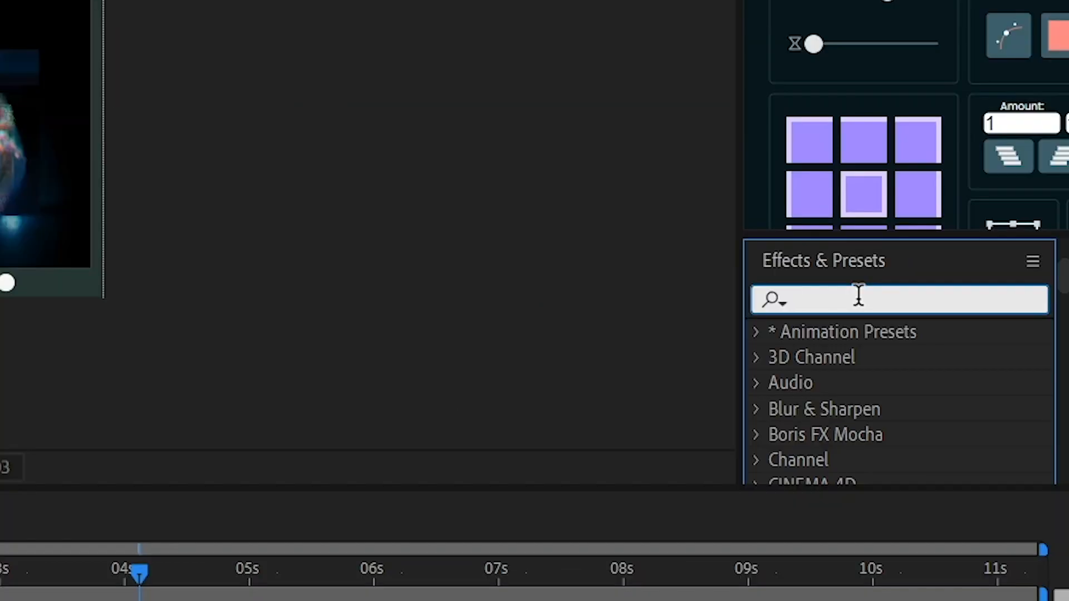
type("cc lig")
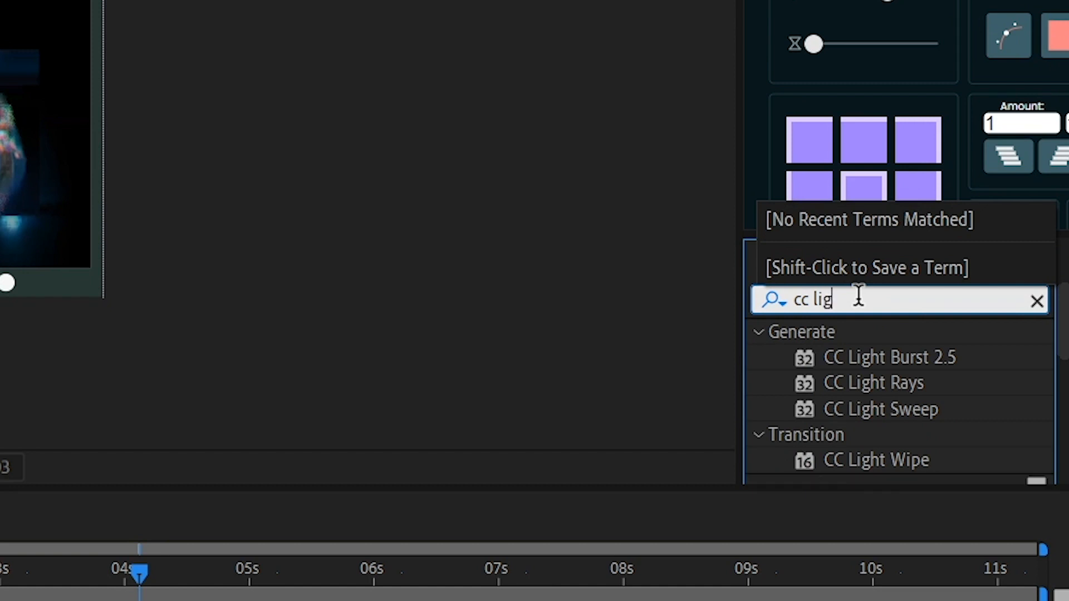
left_click(903, 410)
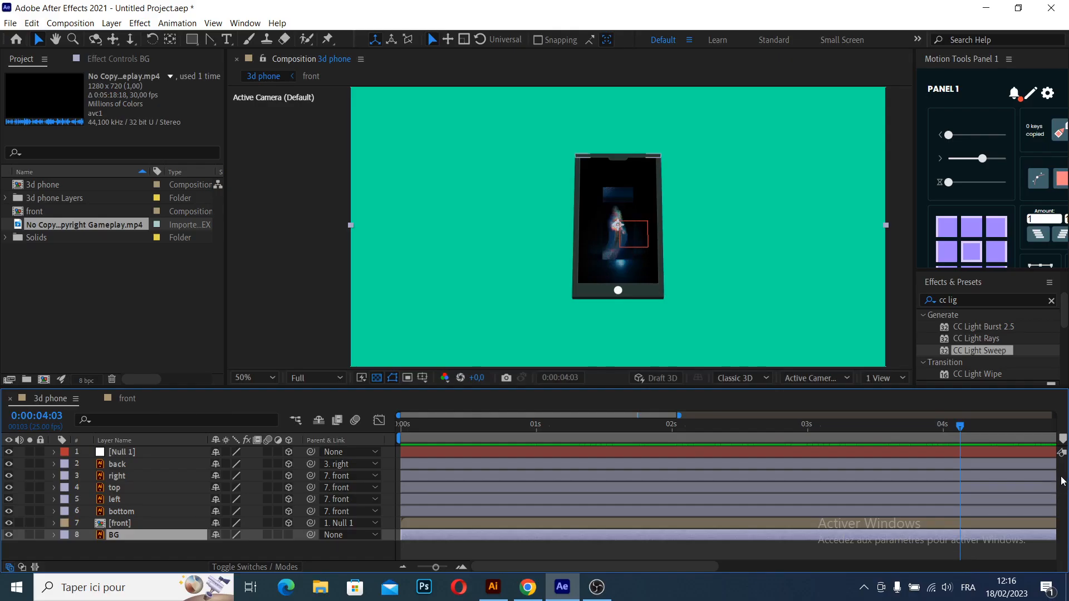
left_click_drag(985, 352, 148, 522)
left_click(726, 236)
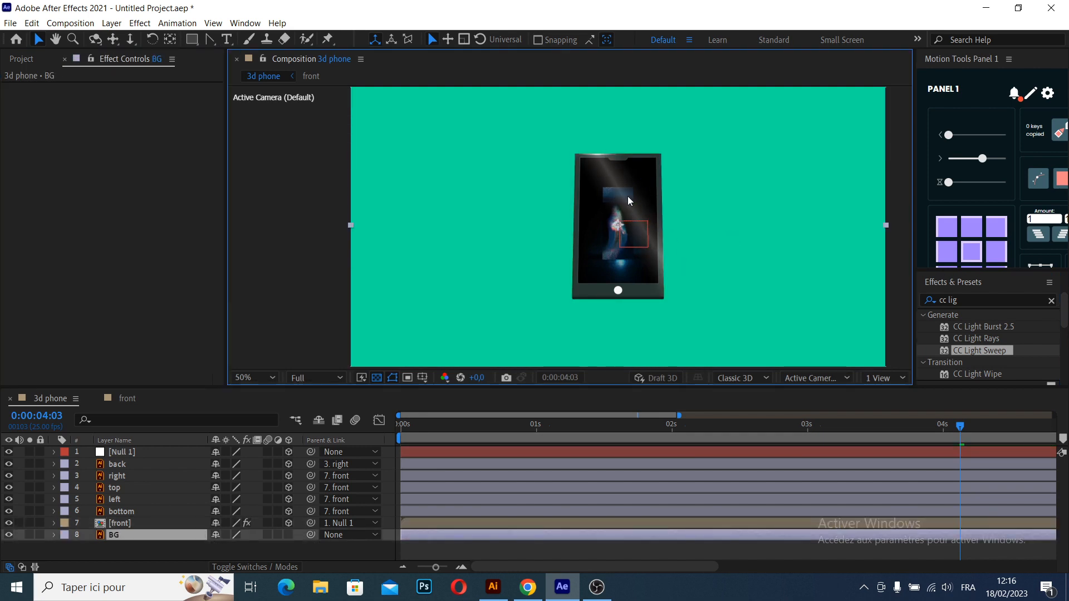
- At 0:00:01:08, move the light sweep's Center beyond the phone's upper-right corner to about 392.8, -39.9 and keyframe it
left_click(453, 521)
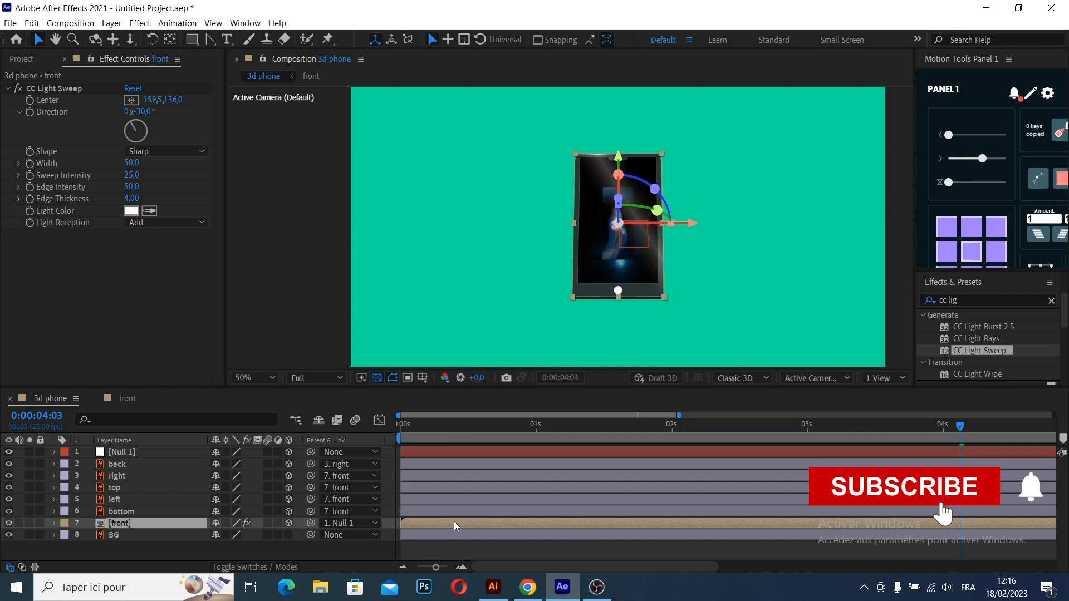
left_click(580, 427)
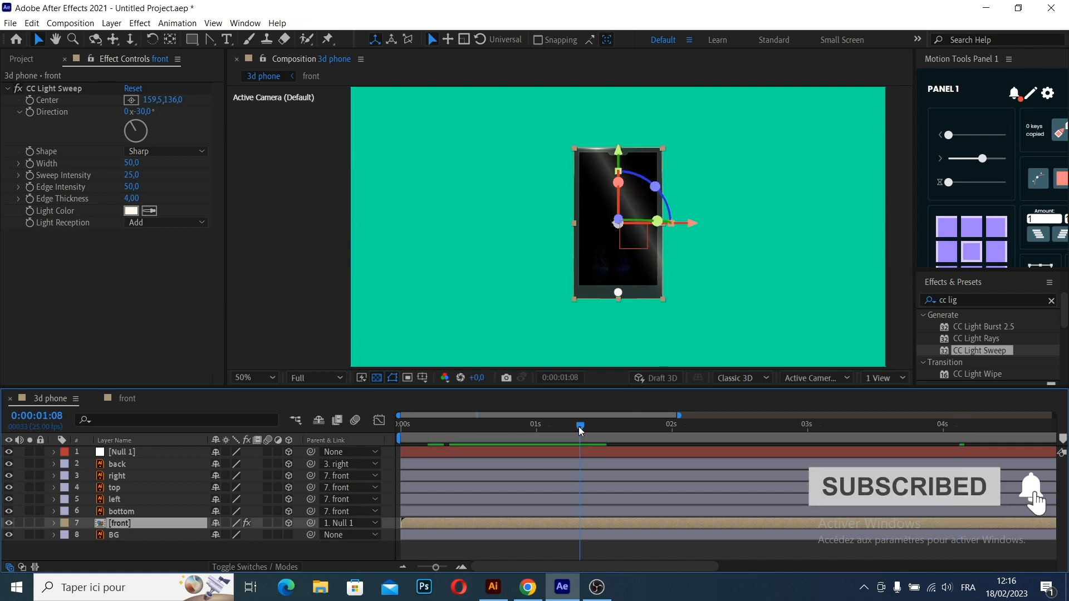
left_click(54, 88)
left_click_drag(619, 186, 693, 141)
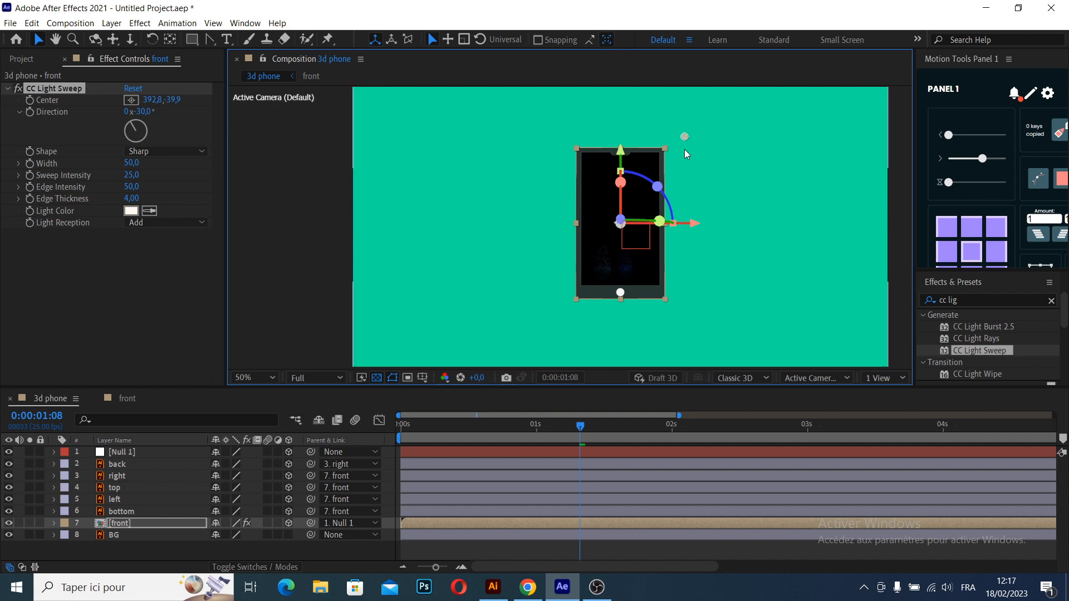
left_click(30, 100)
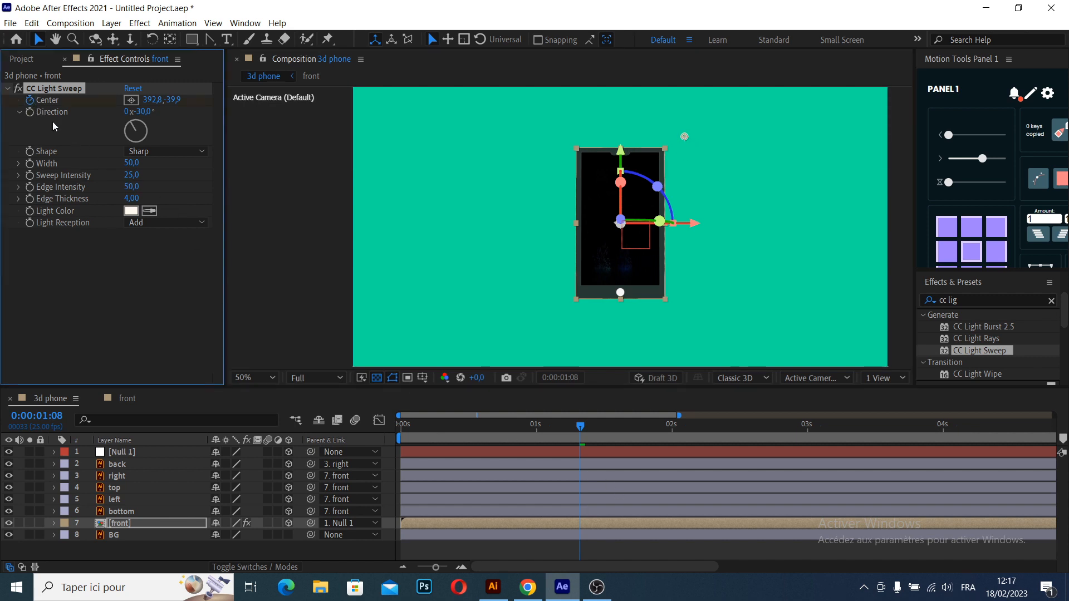
- At 0:00:02:02, move the light sweep's Center past the phone's left side and play the animation from the start
left_click_drag(580, 427, 683, 452)
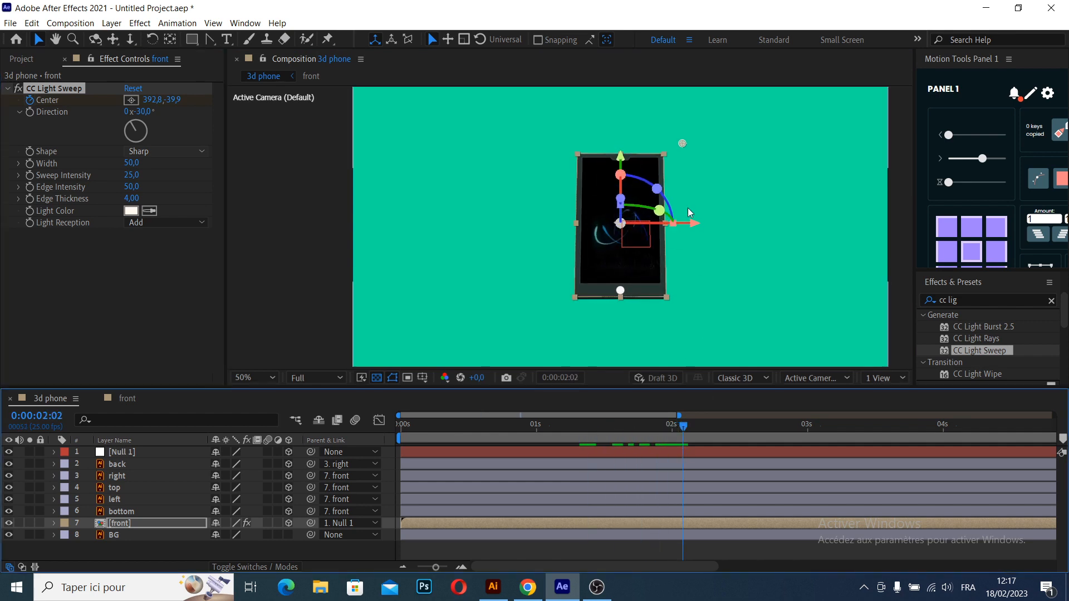
left_click_drag(683, 144, 484, 238)
left_click_drag(582, 428, 359, 448)
key("space")
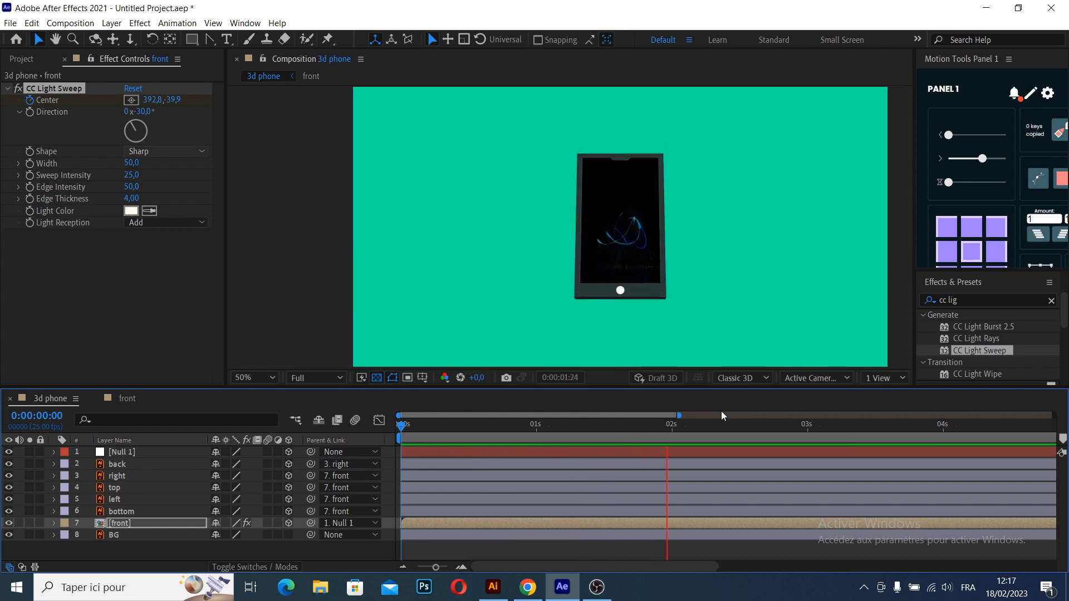
key("space")
- Create a comp-sized 1920 x 1080 px medium red solid directly above the BG layer in the 3d phone composition
left_click(740, 333)
scroll(665, 325, "down", 1)
scroll(666, 321, "up", 1)
left_click_drag(730, 306, 593, 280)
scroll(624, 277, "down", 1)
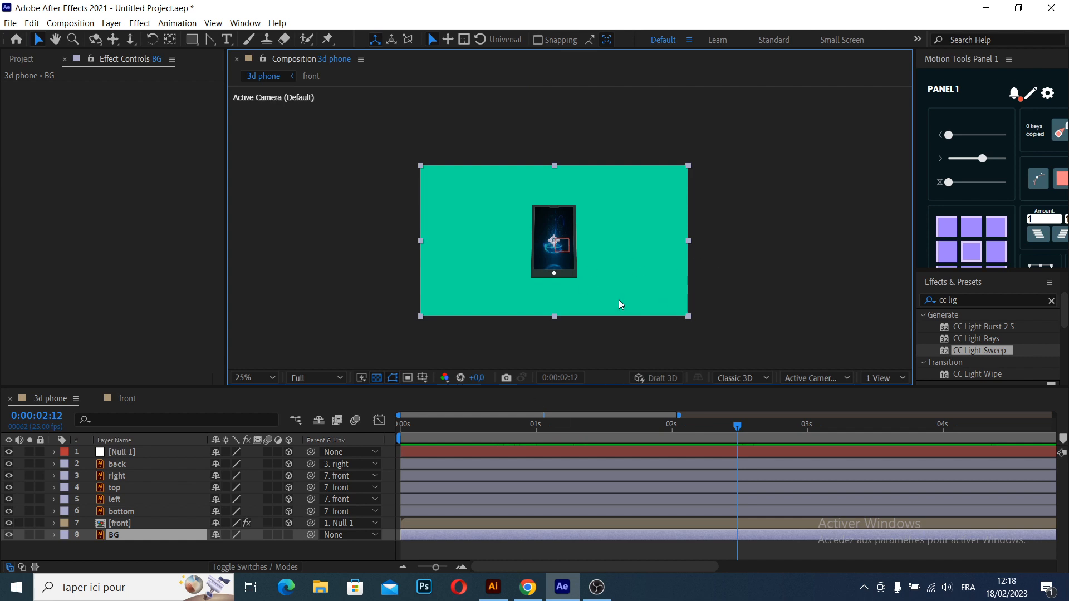
right_click(168, 543)
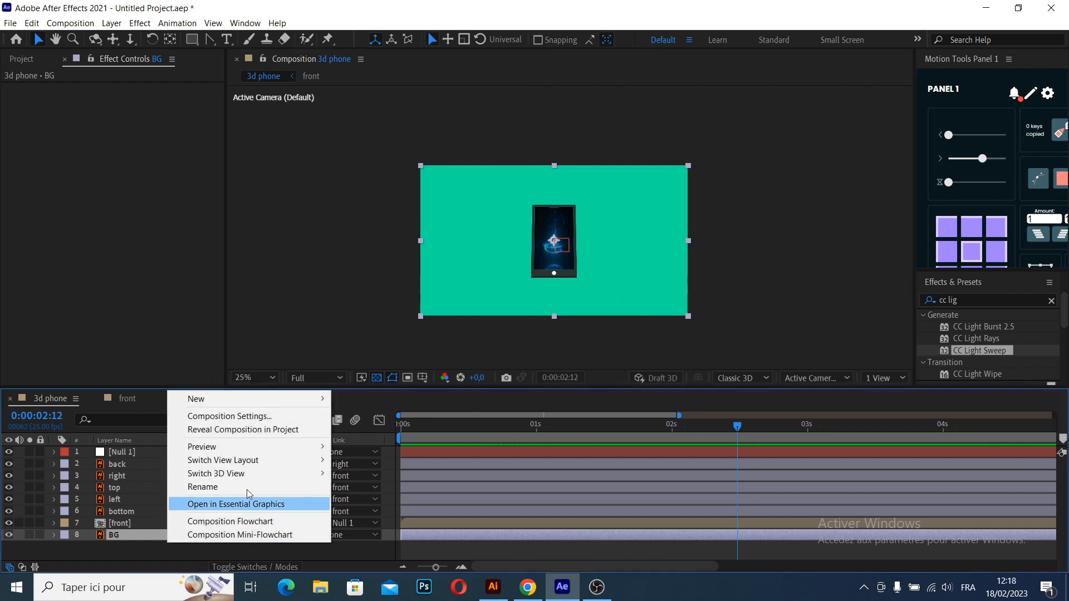
mouse_move(229, 399)
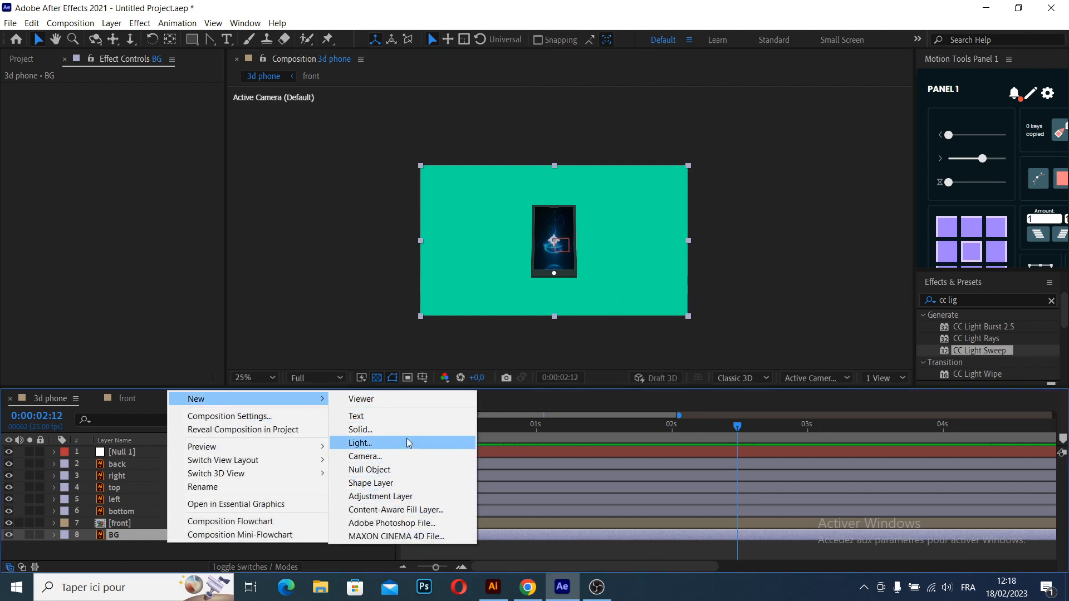
left_click(402, 429)
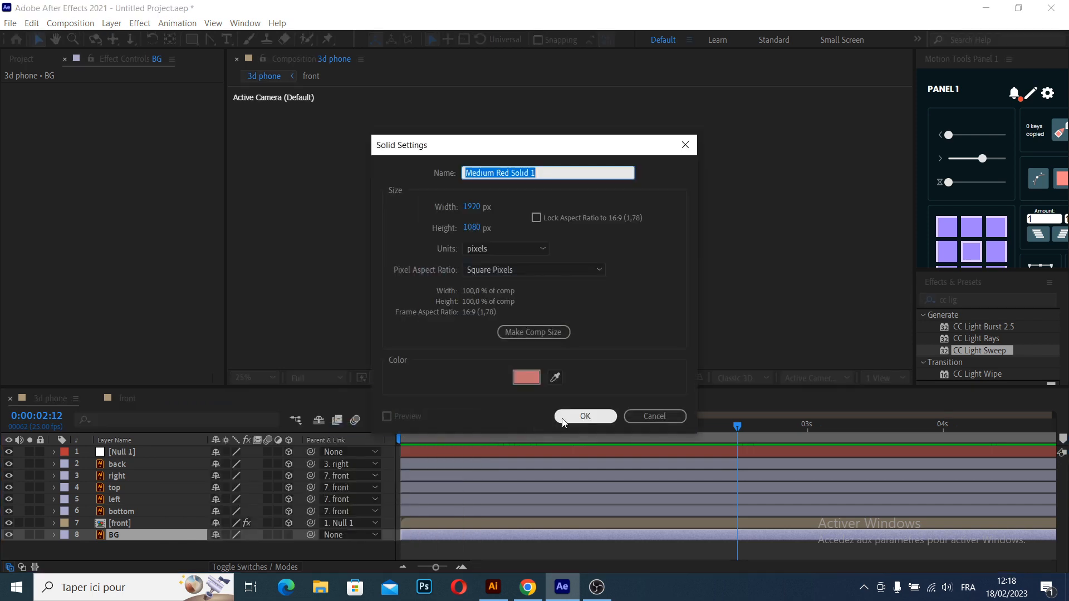
left_click(582, 416)
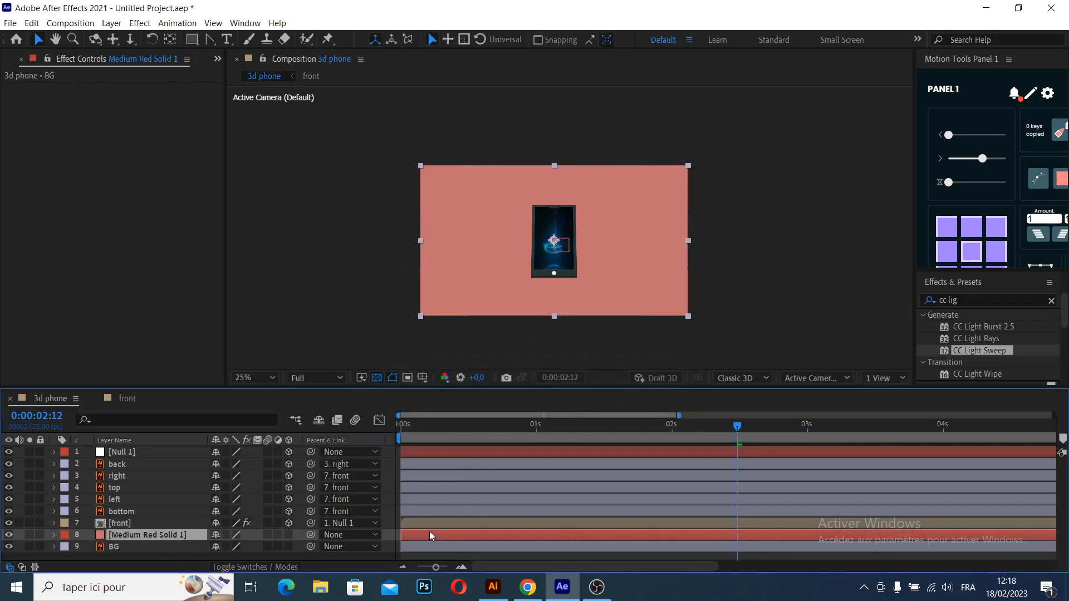
- Find the Gradient Ramp effect and apply it to the new red solid
left_click(956, 303)
left_click_drag(971, 296, 919, 300)
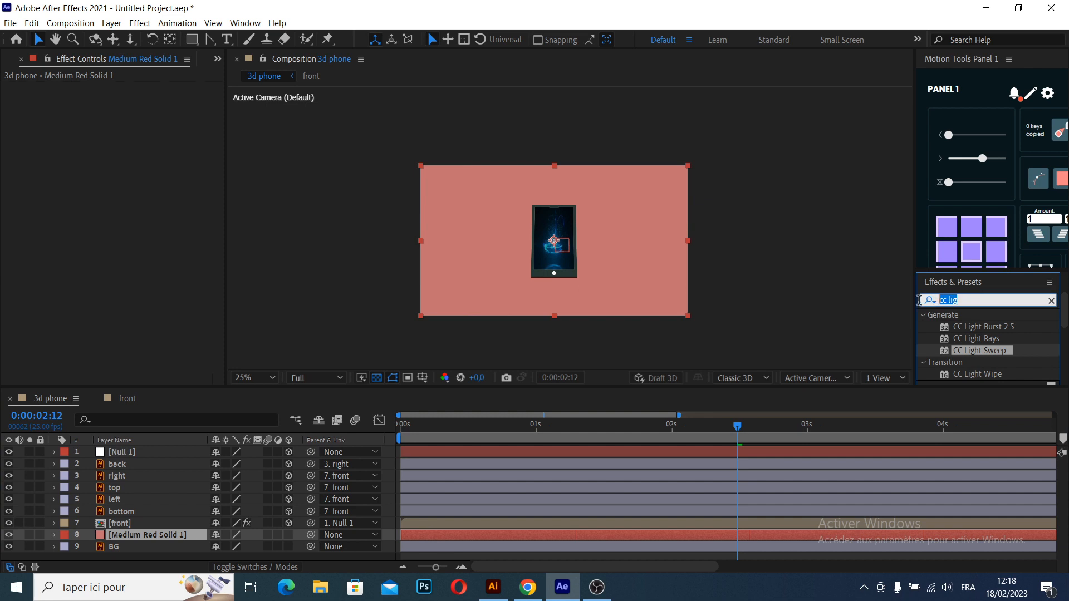
type("gr")
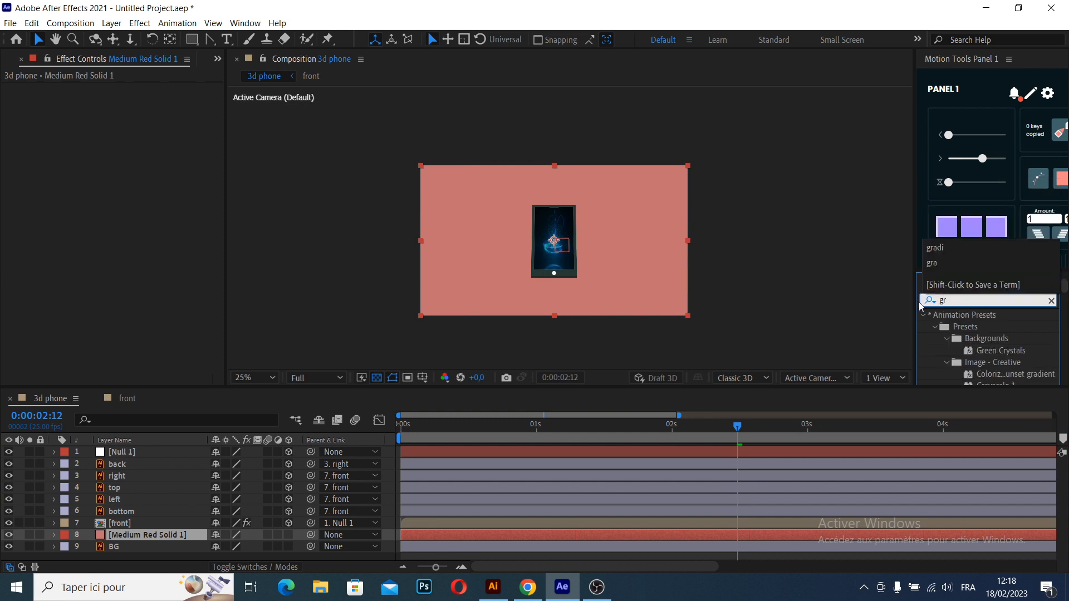
left_click(990, 323)
left_click_drag(989, 322, 435, 533)
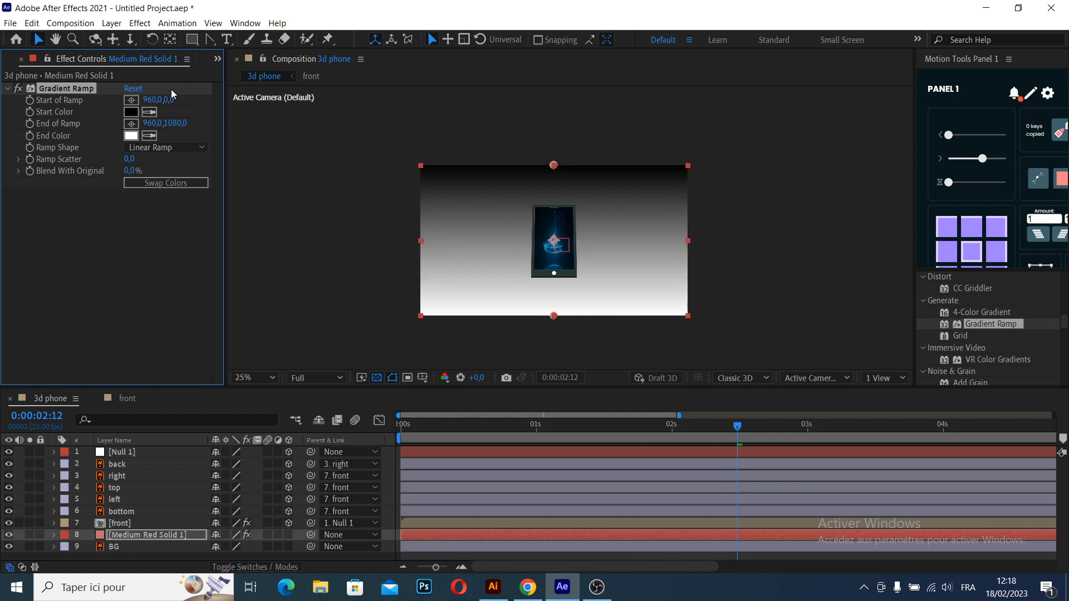
- Set the Gradient Ramp's Start Color to bright blue and its End Color to a purple of about BB00DE
left_click(131, 112)
left_click_drag(324, 281, 307, 204)
left_click(323, 258)
left_click(433, 186)
left_click(131, 135)
left_click(323, 292)
left_click(305, 206)
left_click(323, 218)
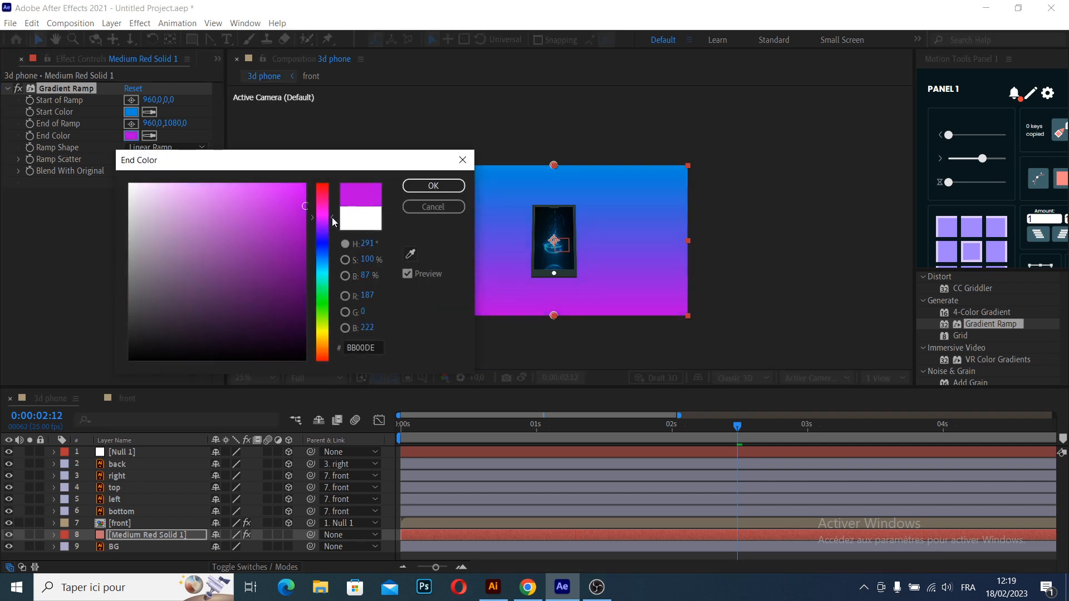
left_click(433, 186)
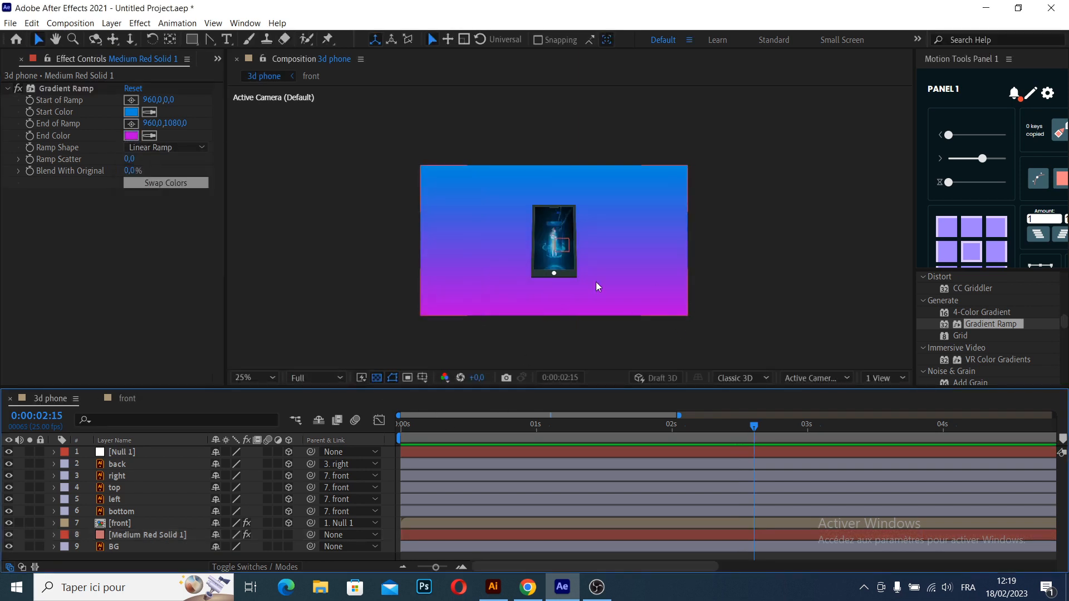
- Fit the composition in the viewer and play the phone animation from the start over the gradient background
left_click(407, 377)
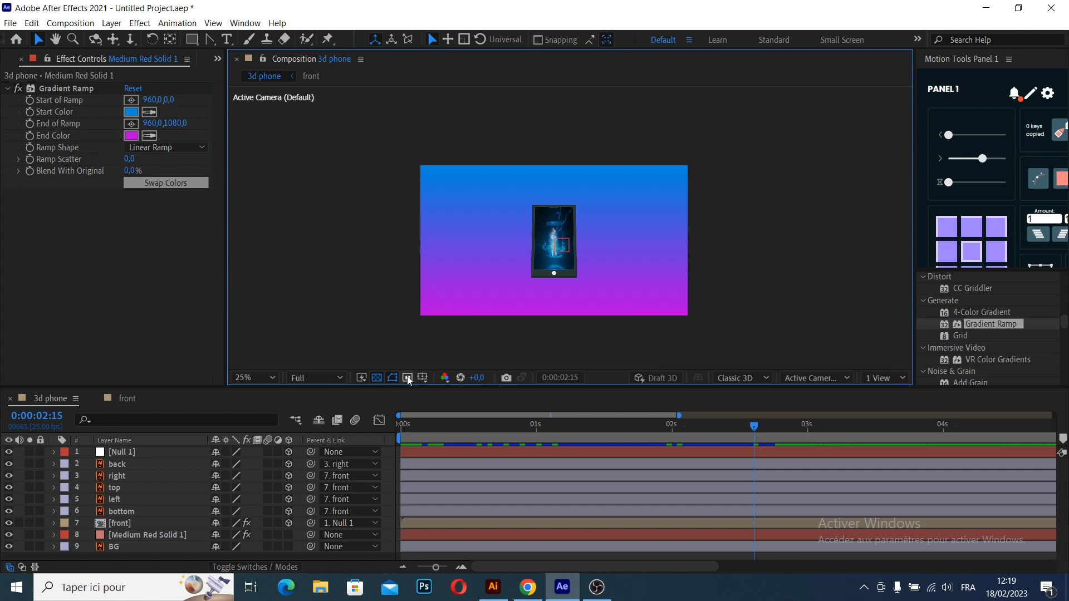
left_click(262, 377)
left_click(259, 139)
left_click_drag(597, 425, 287, 429)
key("space")
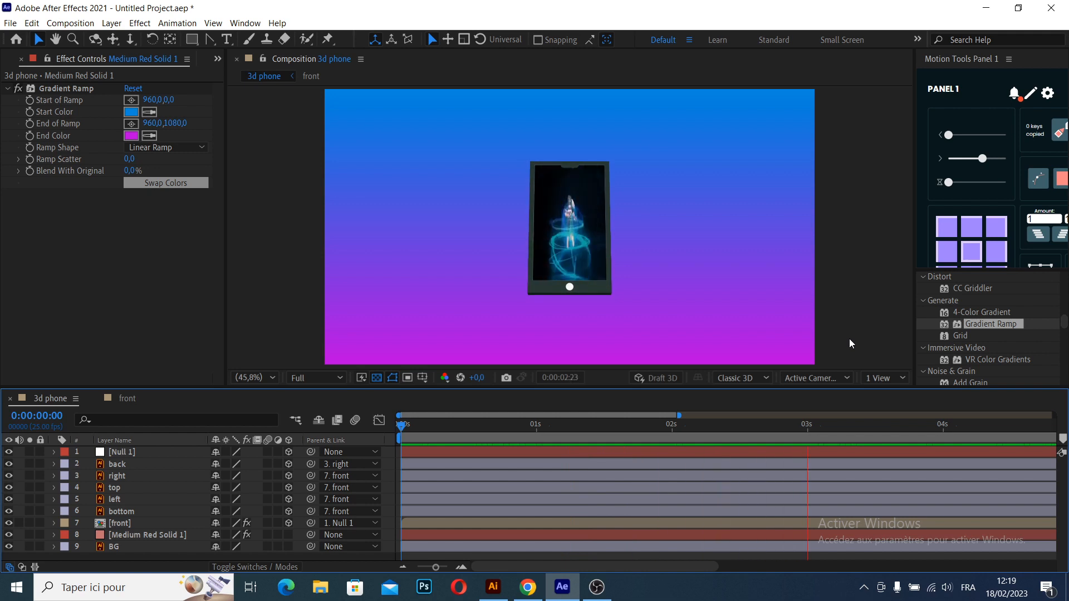
key("space")
key("space")
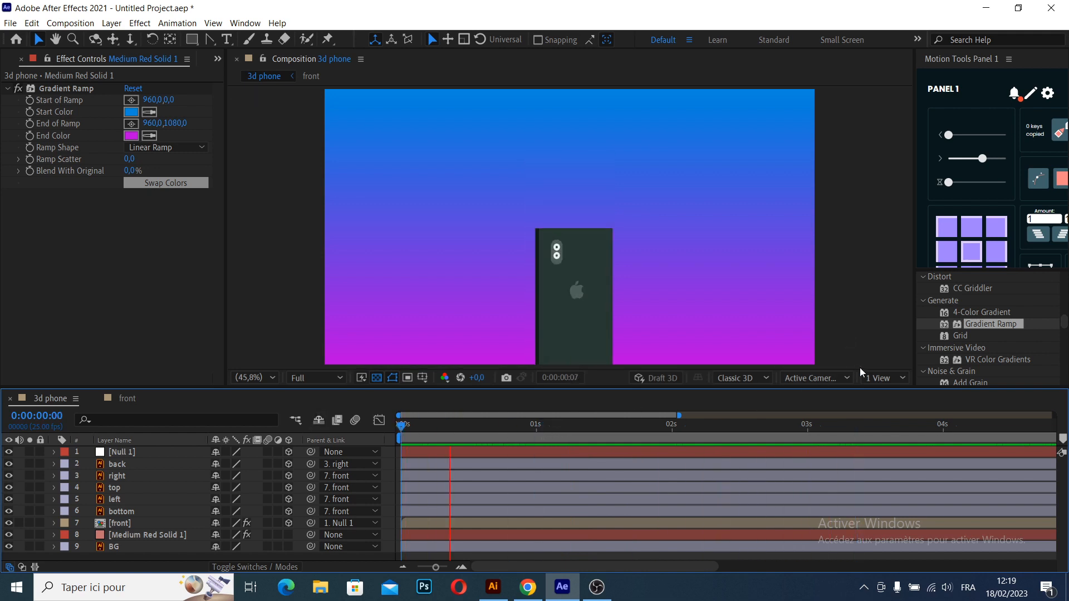
key("space")
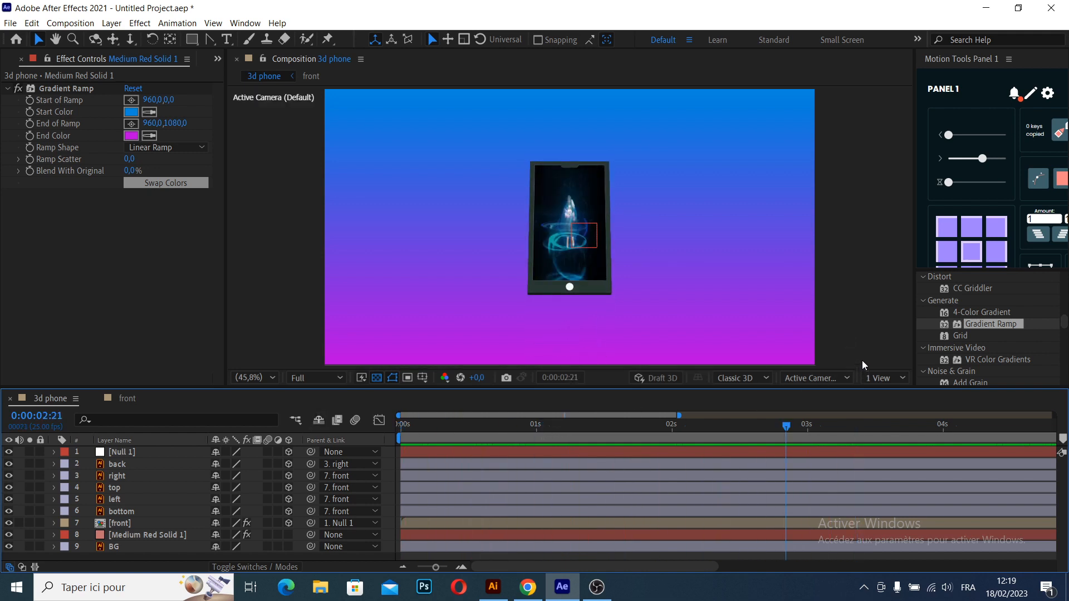